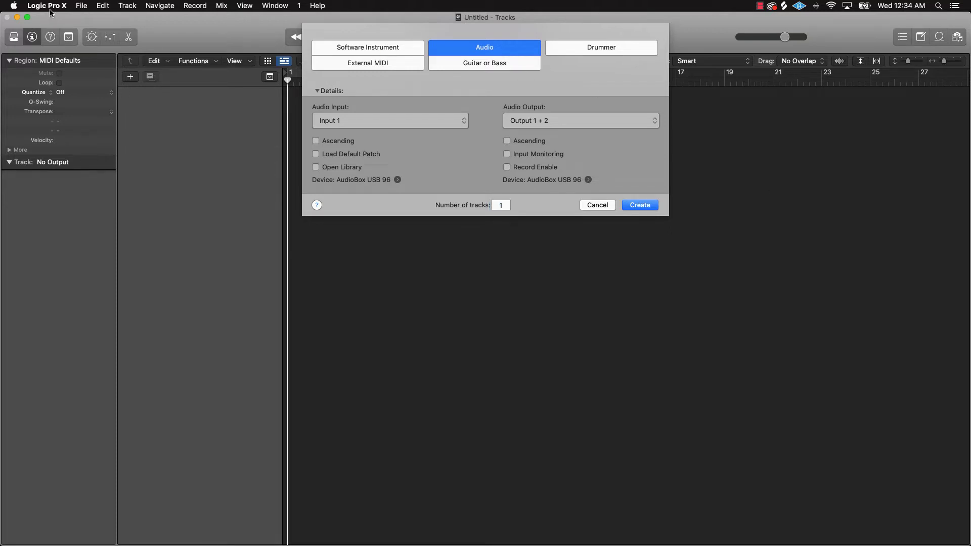
Step: Start opening an existing project and look through the project list in the Logic folder
click(82, 7)
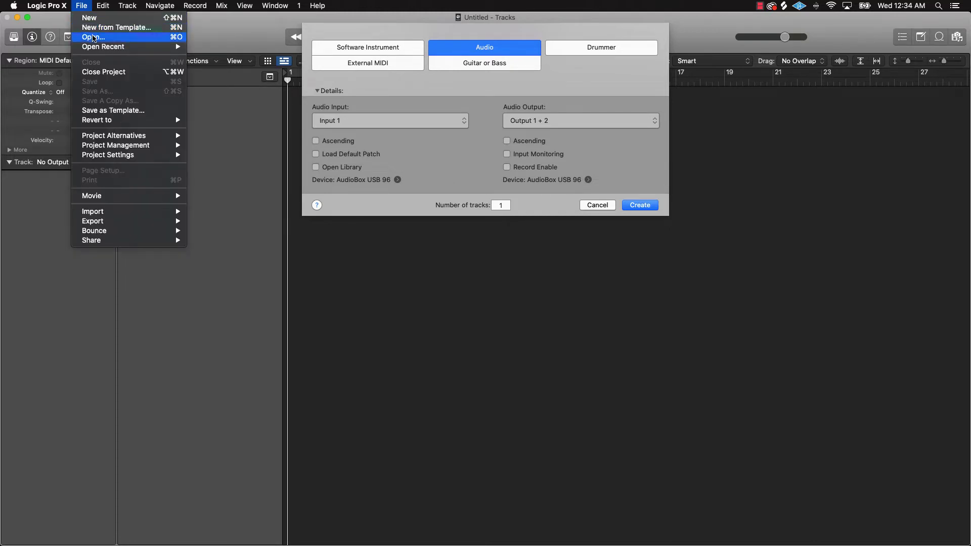
click(98, 38)
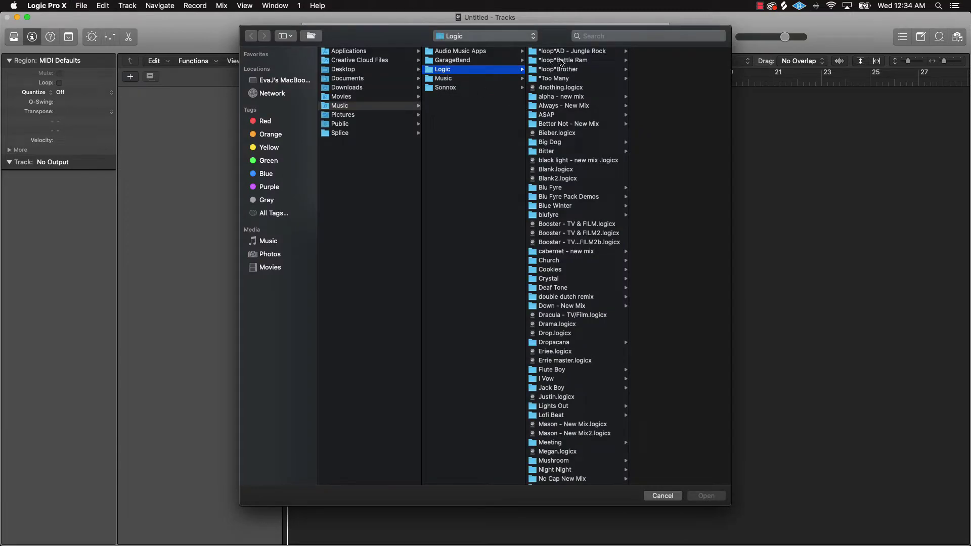
scroll(560, 76, down, 5)
scroll(564, 68, up, 5)
Step: Preview candidate projects in the Logic folder, including ASAP2, Bitter, Blank, Deaf Tone, Drama and Drop
click(563, 60)
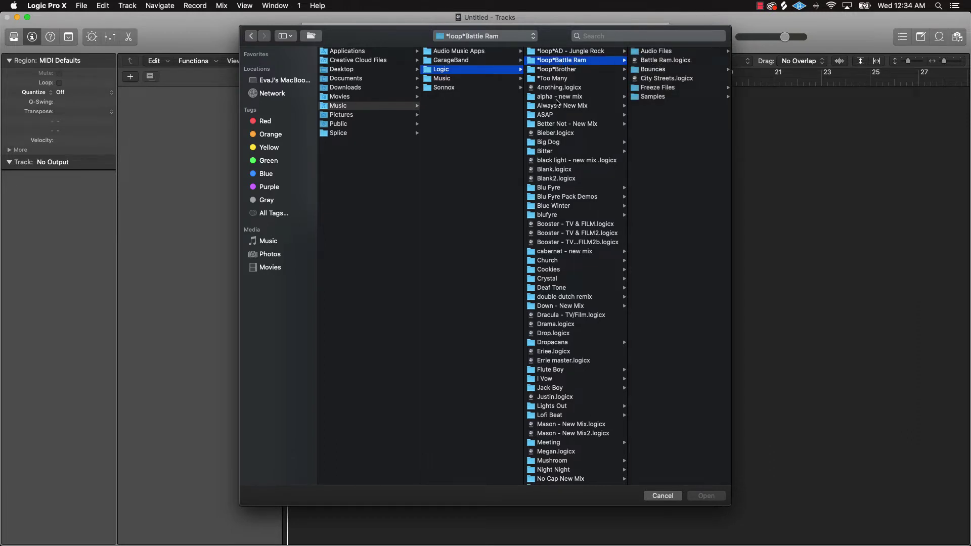
click(554, 116)
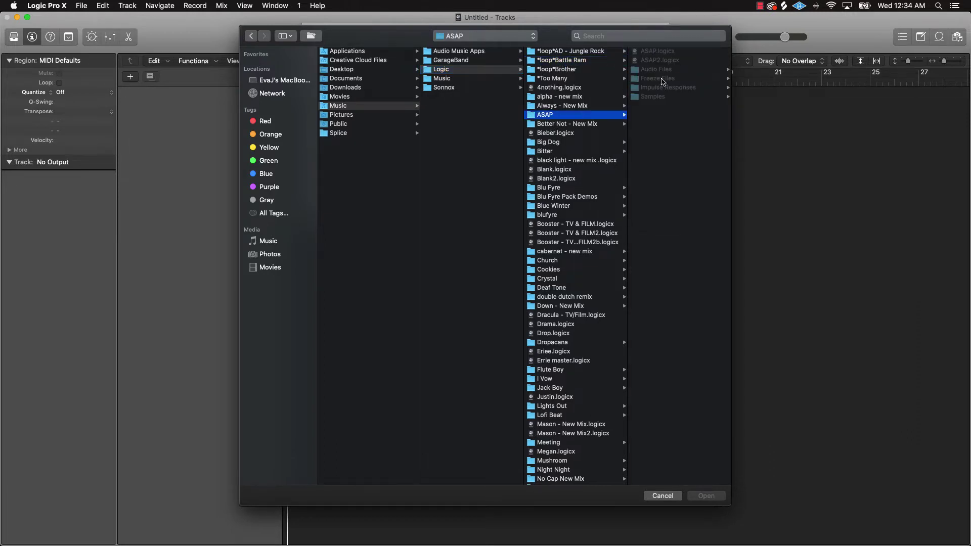
click(659, 60)
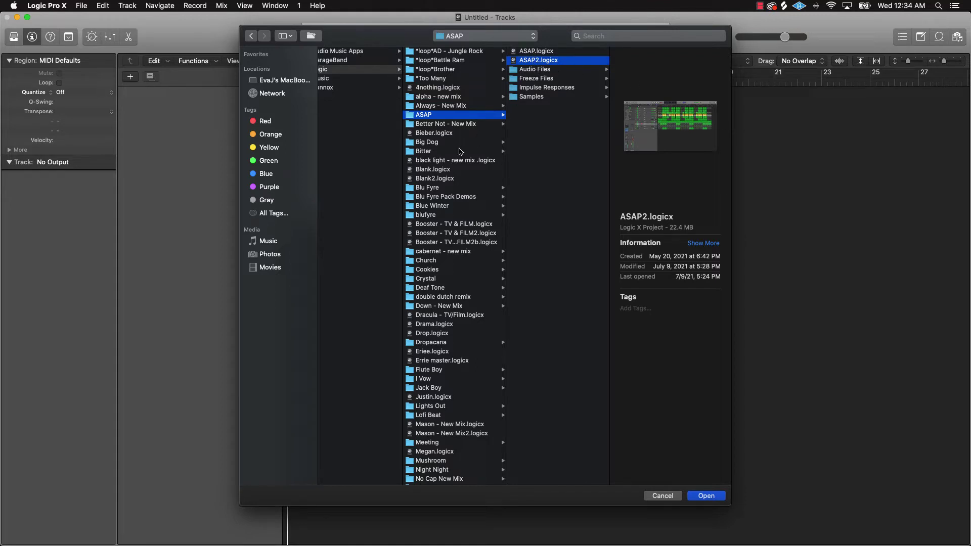
click(431, 143)
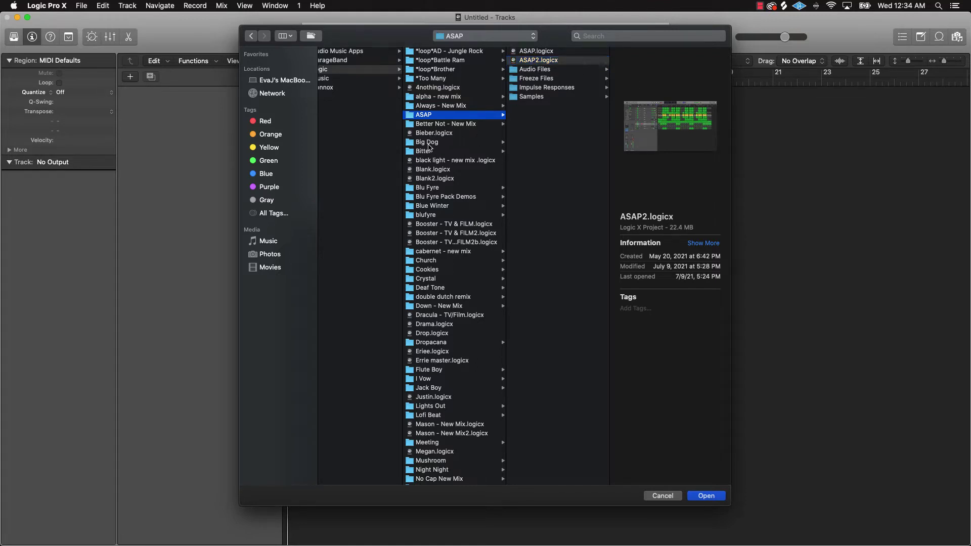
click(430, 153)
click(544, 63)
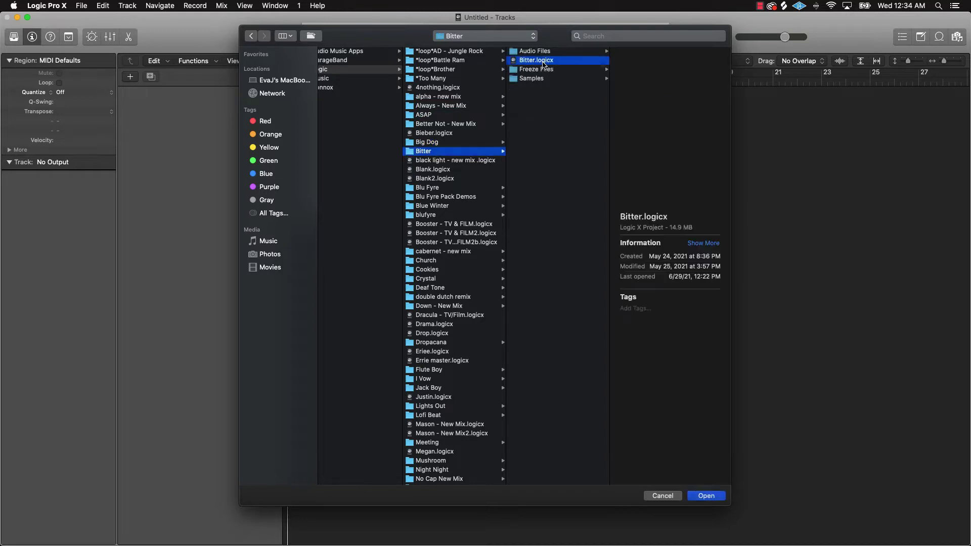
click(442, 170)
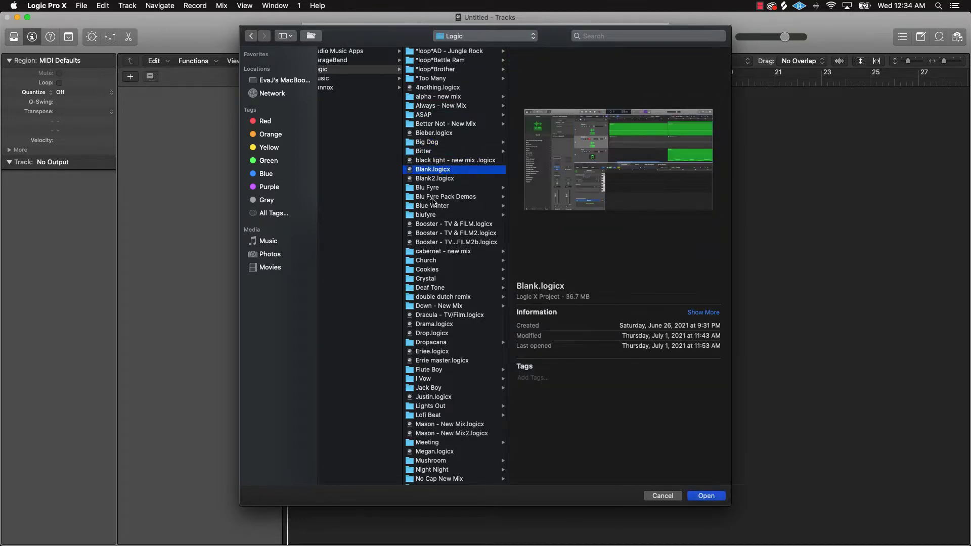
scroll(439, 248, down, 3)
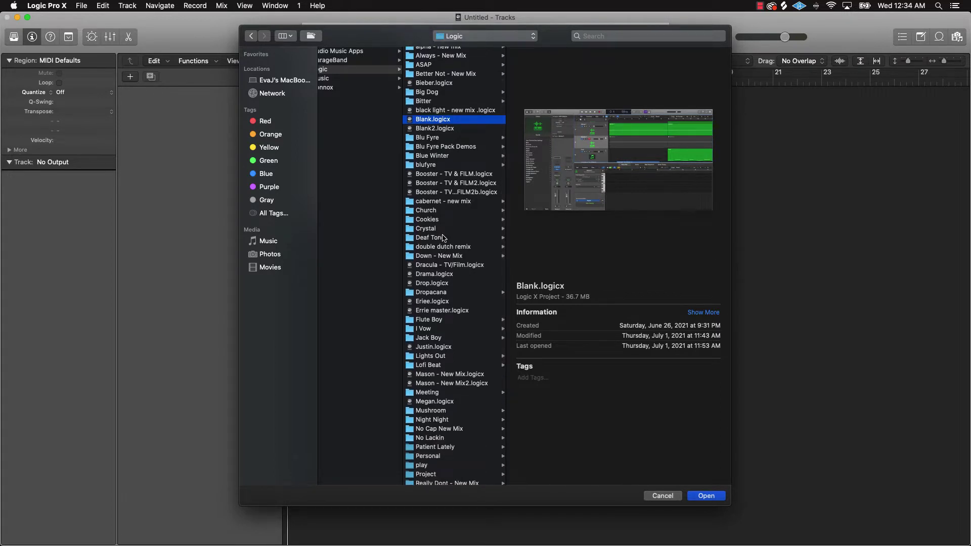
click(440, 238)
click(532, 79)
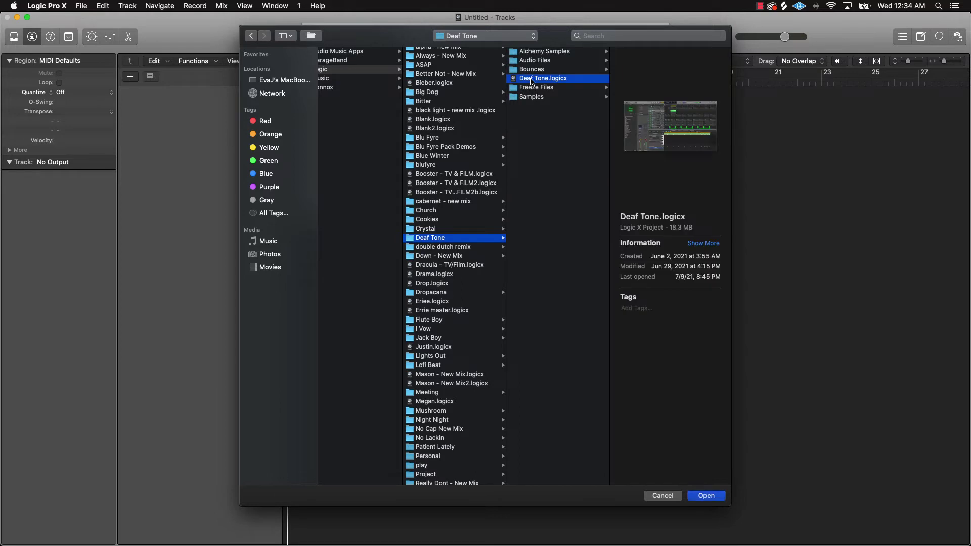
click(433, 274)
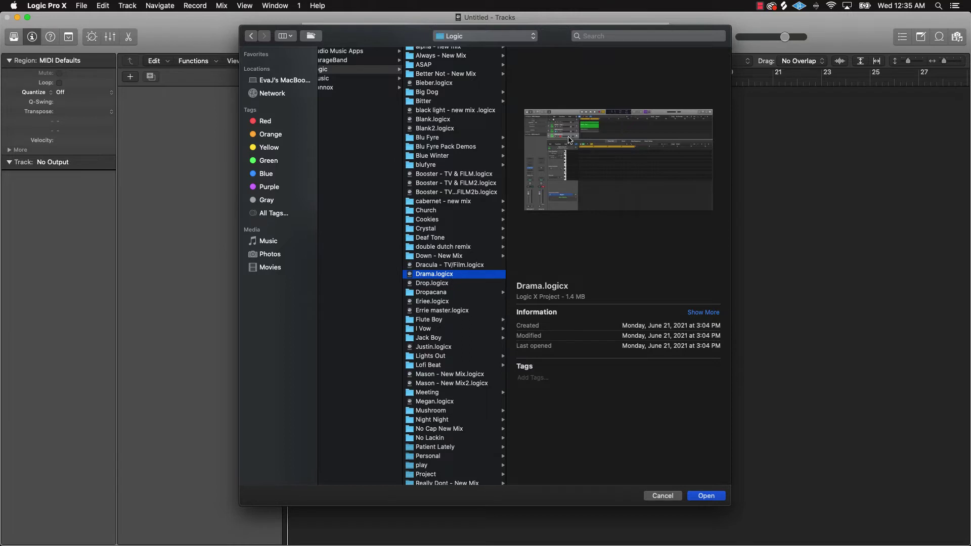
click(434, 284)
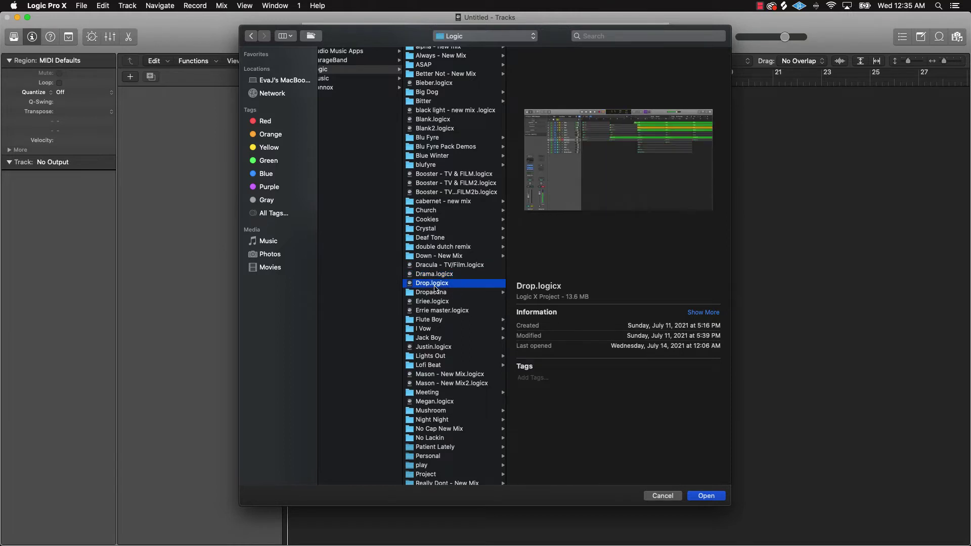
click(438, 276)
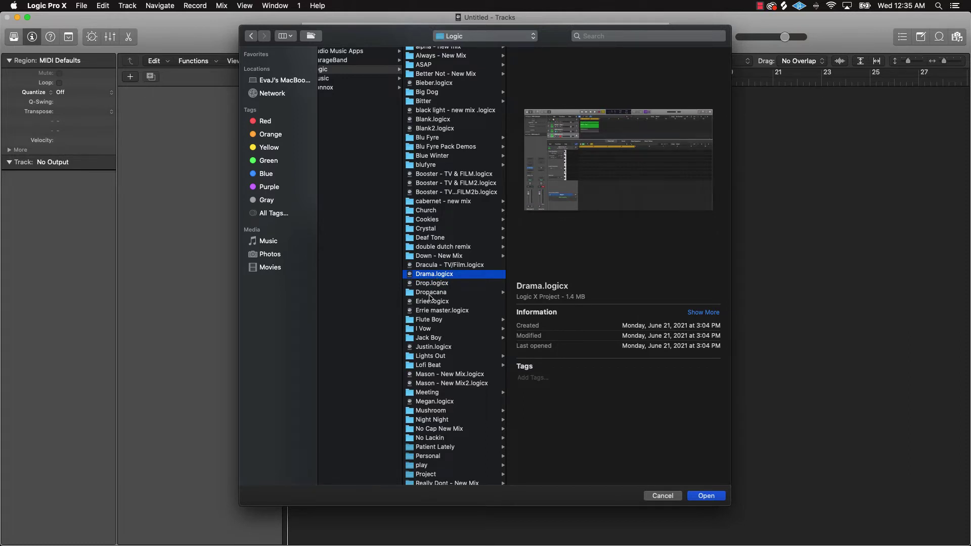
Step: Open Dropacana.logicx from the Dropacana folder without closing the current project
click(430, 294)
click(541, 62)
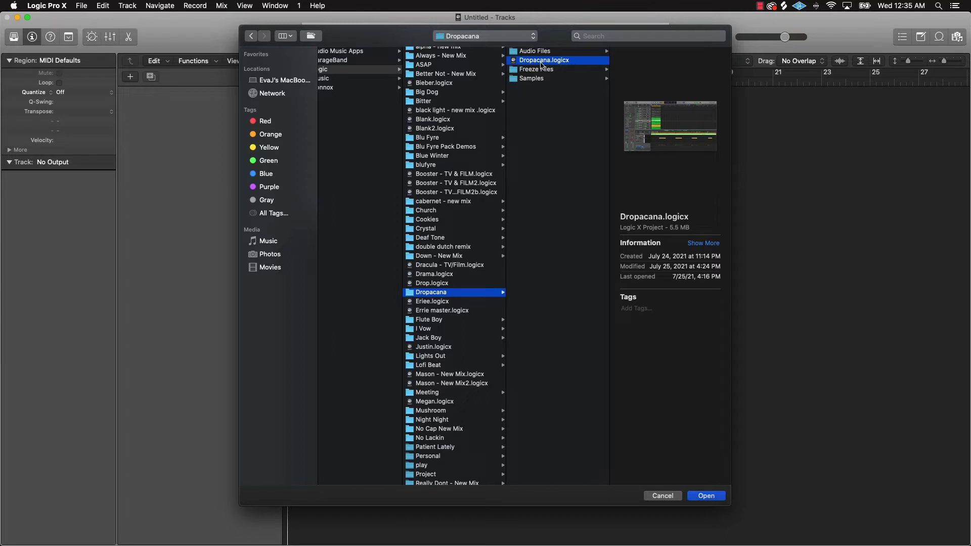
double_click(541, 61)
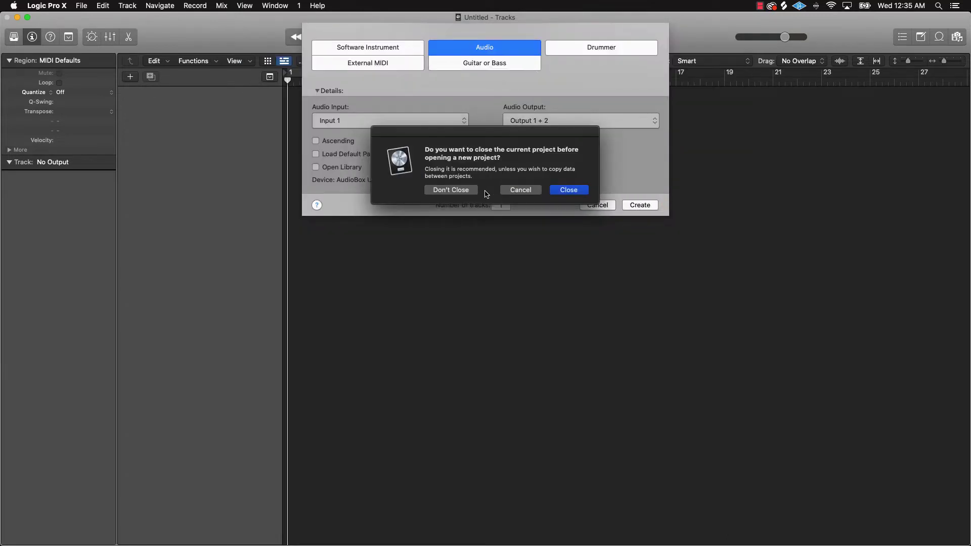
click(471, 193)
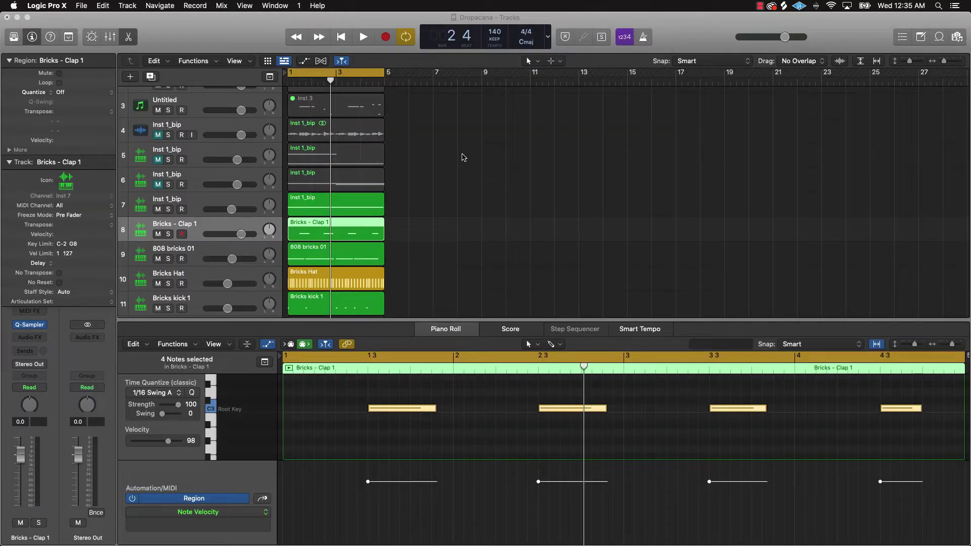
Step: Solo the Inst 1_bip track in row 7 and listen to it on its own
scroll(358, 176, up, 3)
scroll(359, 176, down, 2)
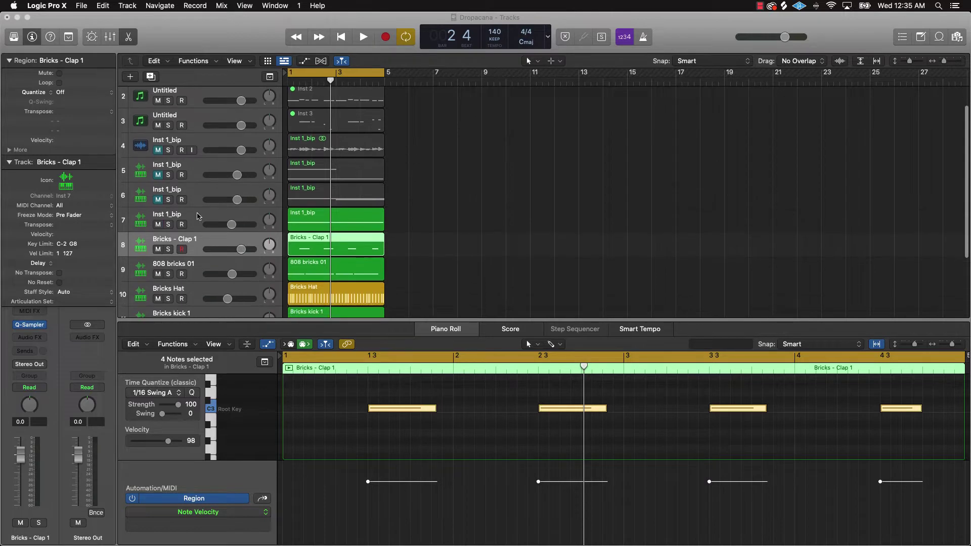
click(168, 225)
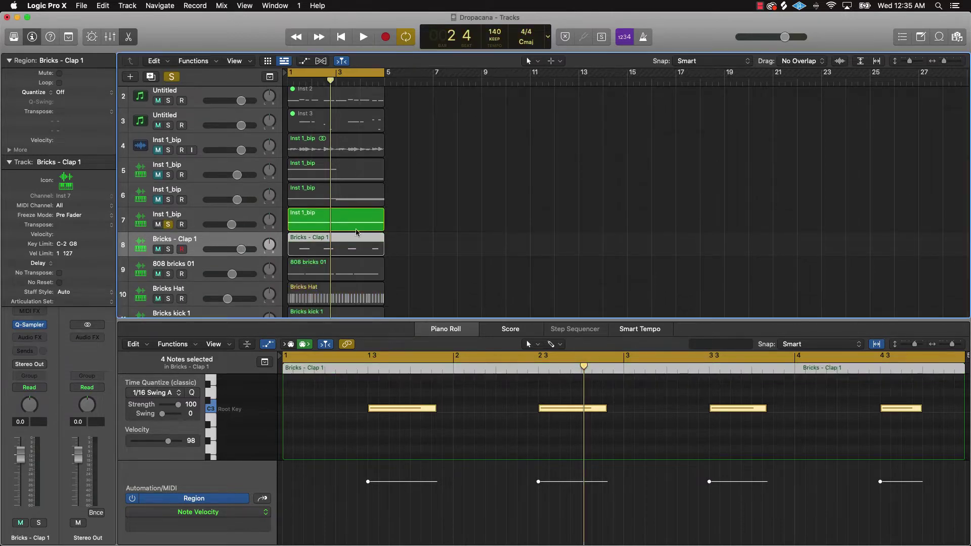
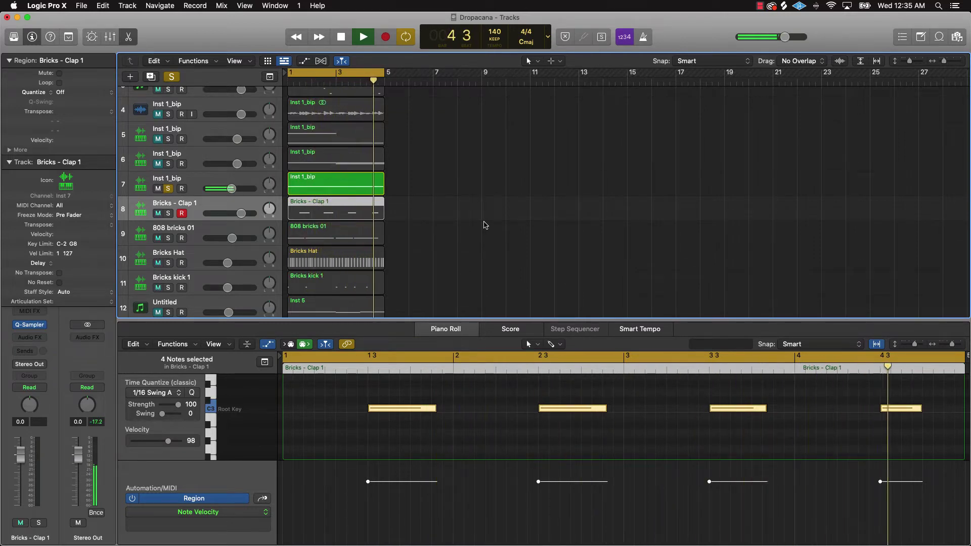
key(space)
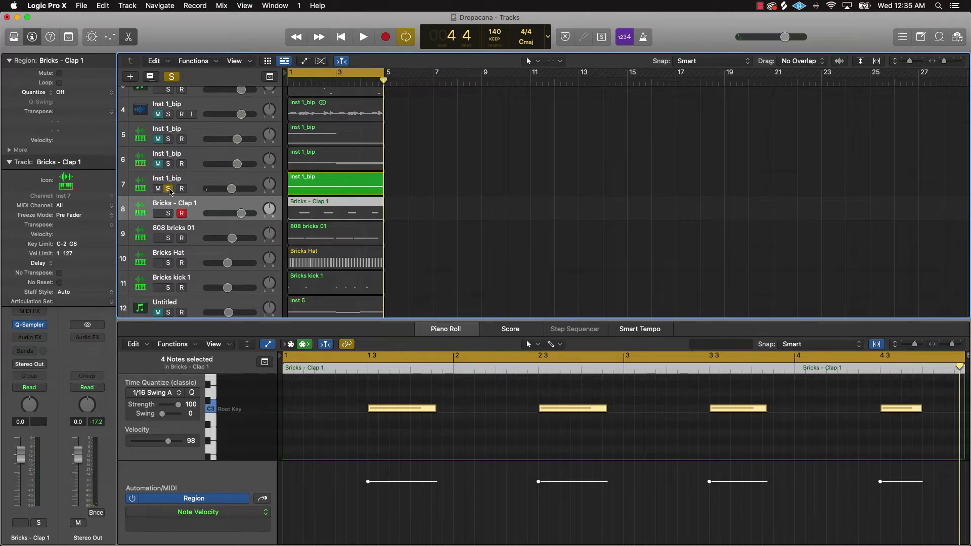
Step: Solo only the Inst 1 track, unmute its region and listen to it
scroll(177, 162, up, 3)
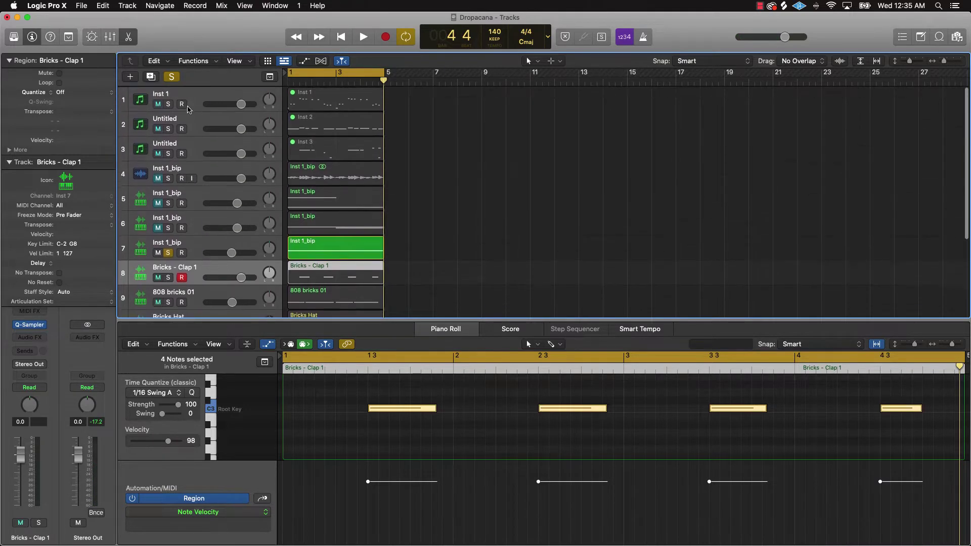
click(169, 104)
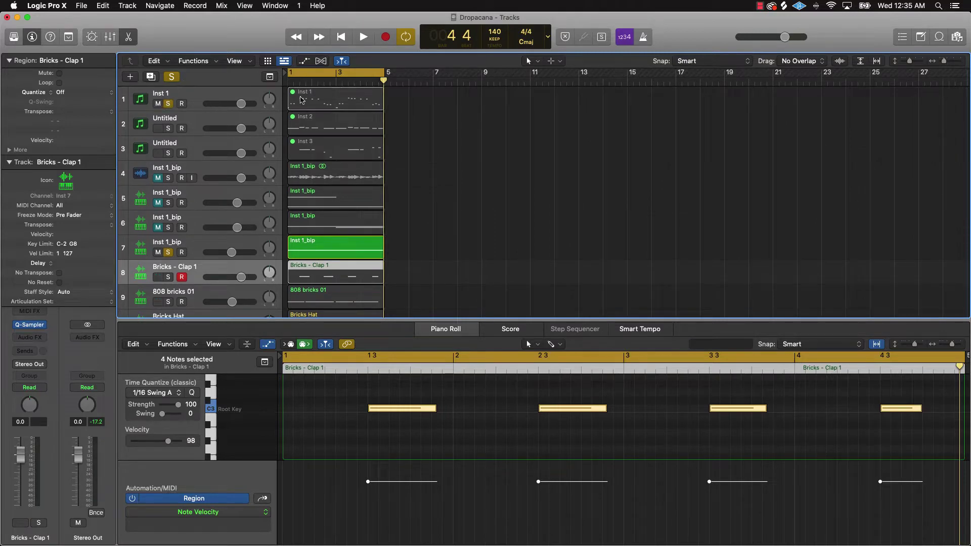
click(326, 105)
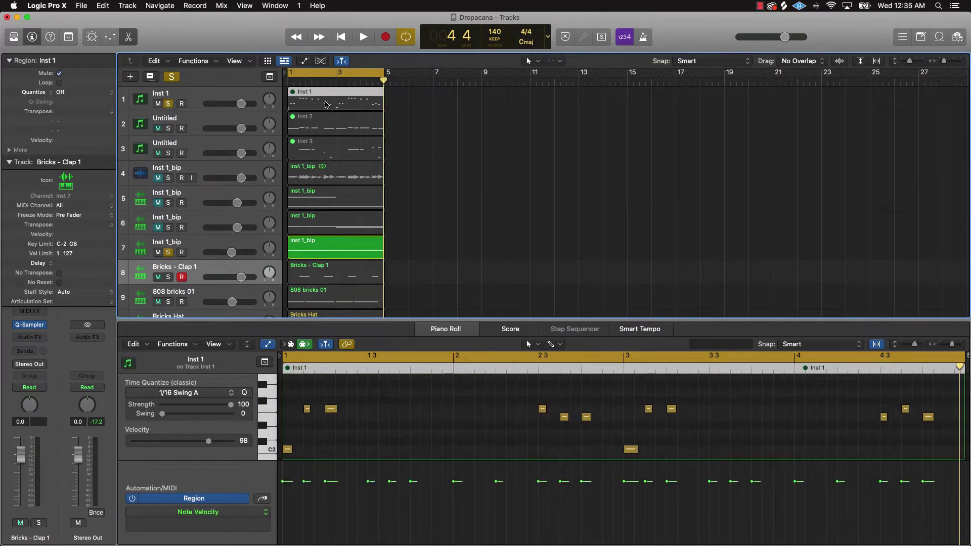
click(168, 252)
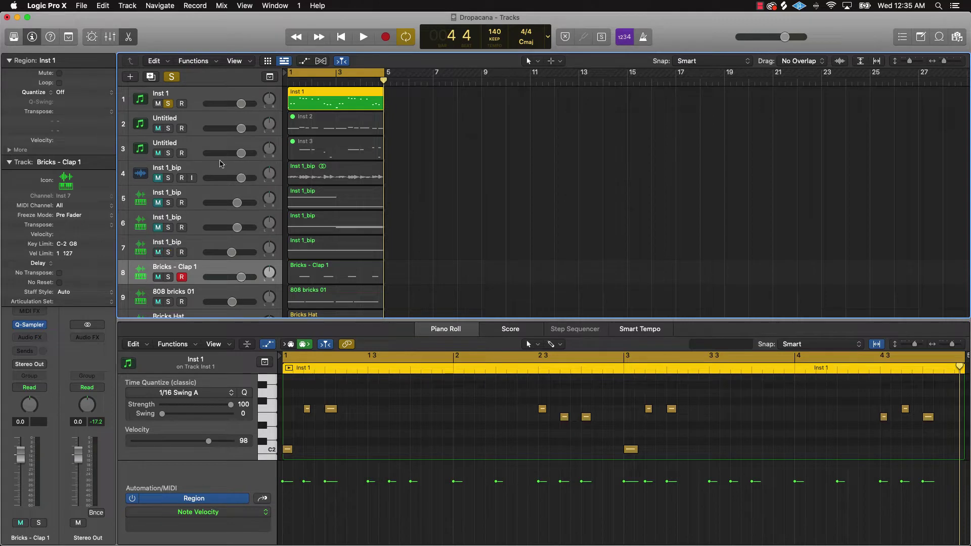
key(space)
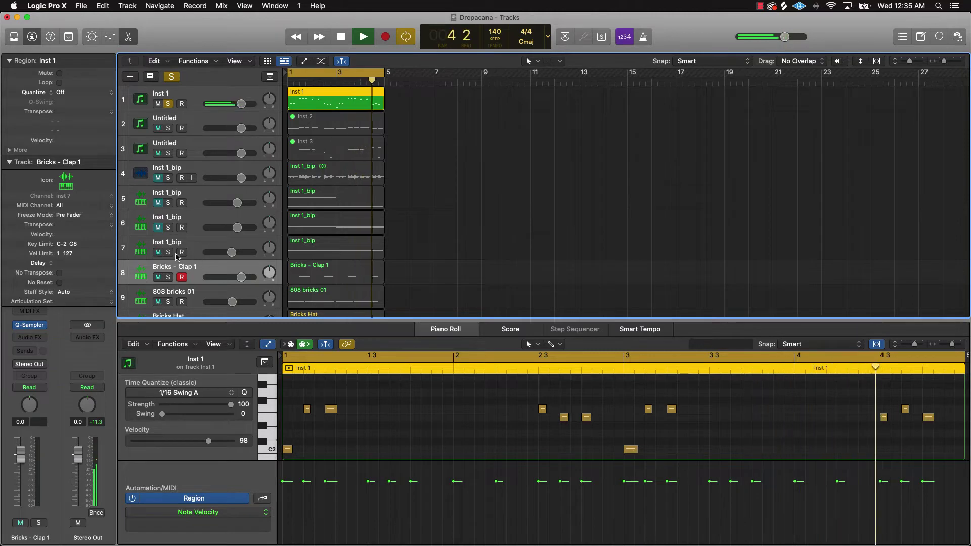
key(space)
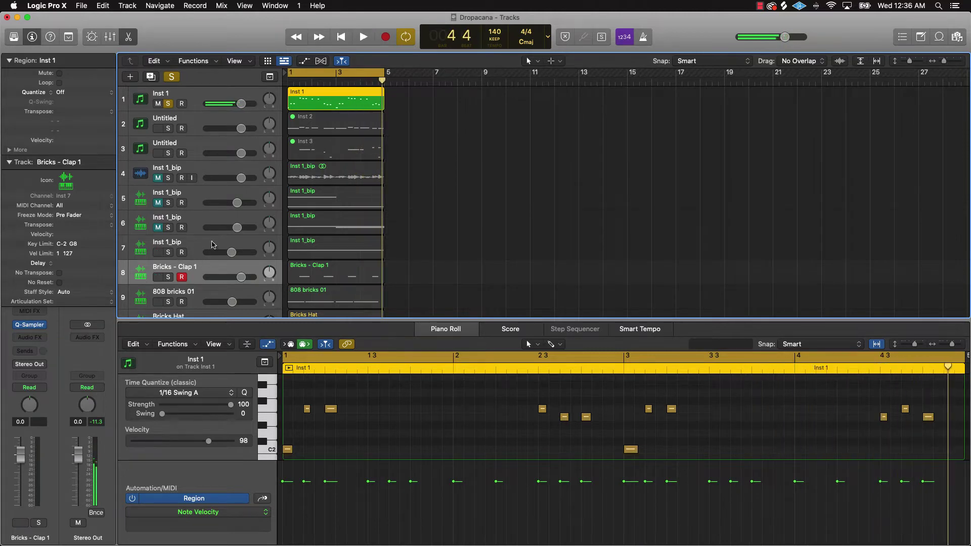
Step: Solo only the Inst 1_bip track in row 5, play it, and move the track directly below Inst 1
click(168, 203)
click(169, 103)
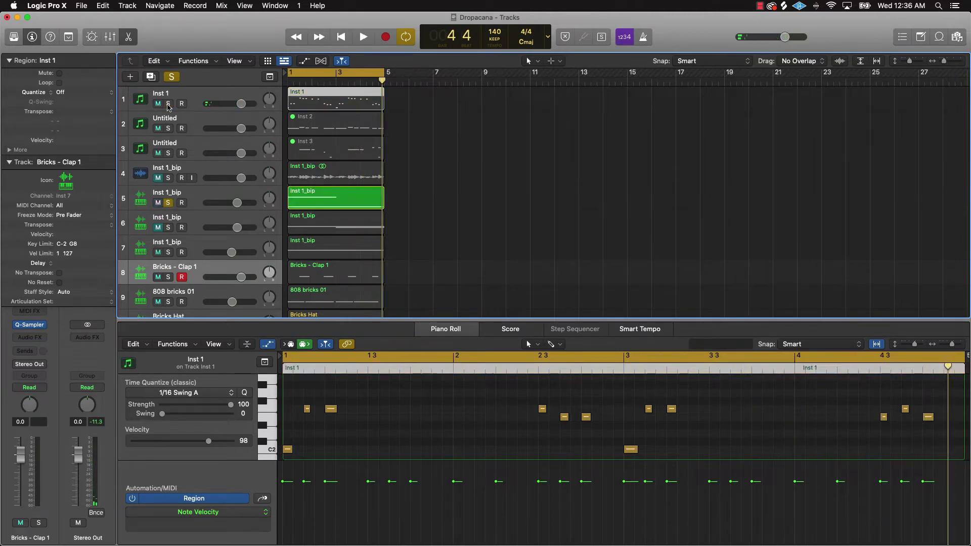
key(space)
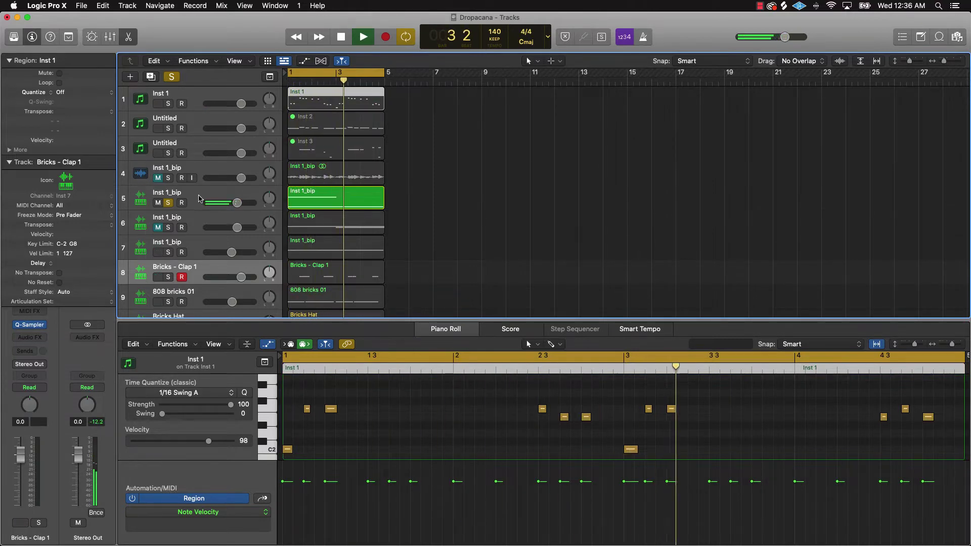
drag(200, 195, 216, 141)
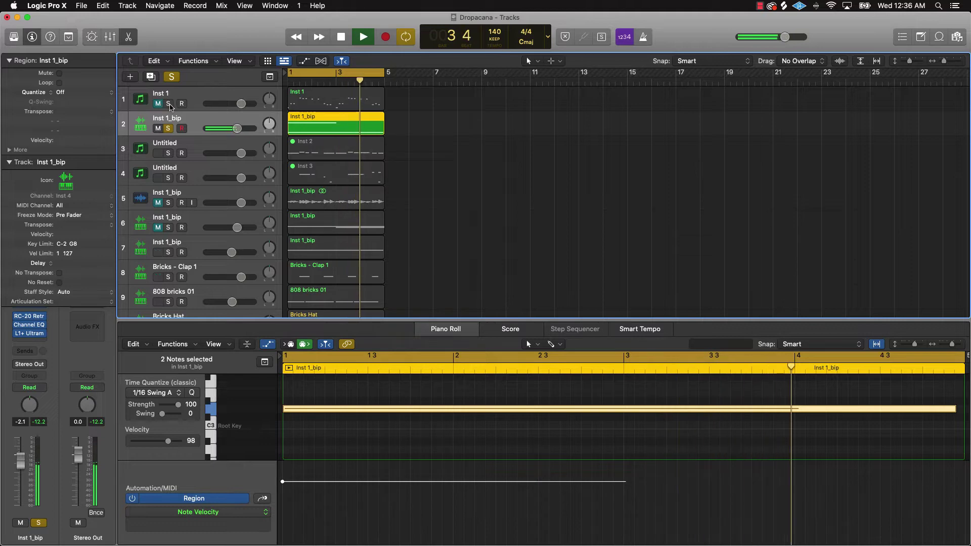
key(space)
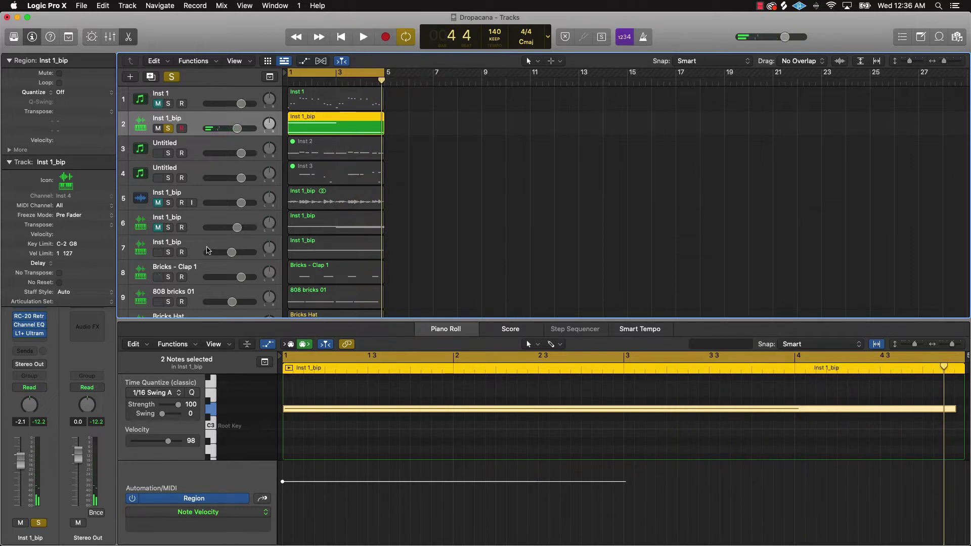
Step: Move the Inst 1_bip track from row 7 up to row 3 and solo it
key(super+d)
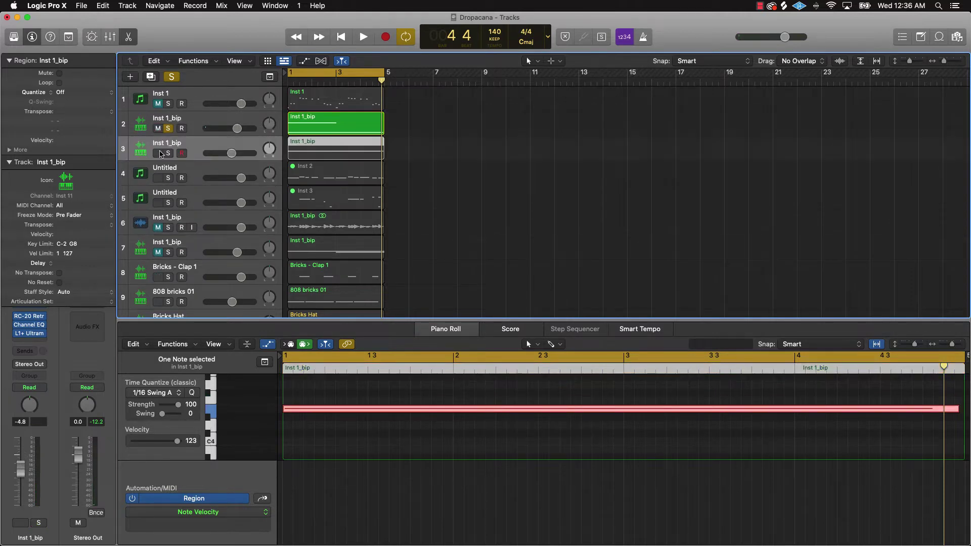
click(168, 154)
Step: Solo only the Untitled track in row 12, play it, and move the track up to row 4
scroll(241, 192, down, 5)
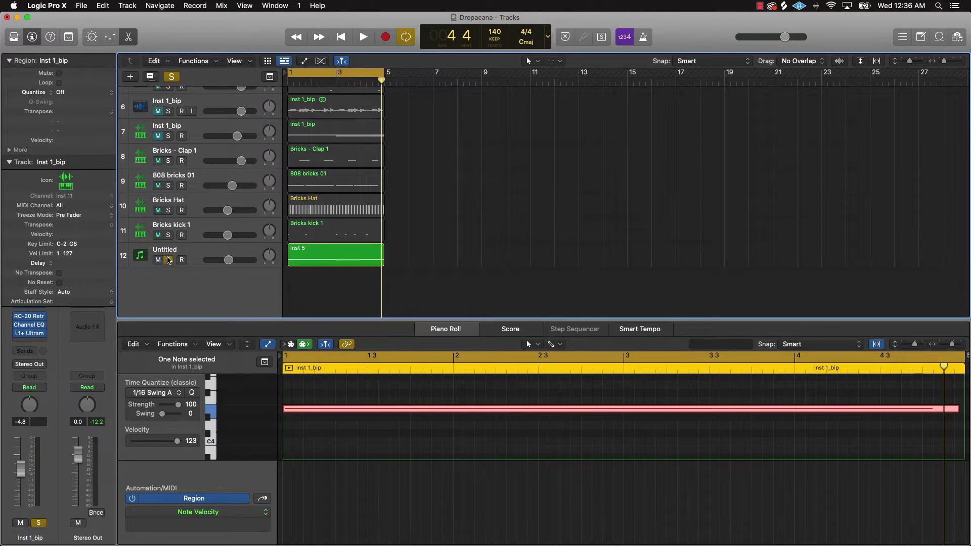
scroll(171, 202, up, 5)
click(169, 147)
click(169, 122)
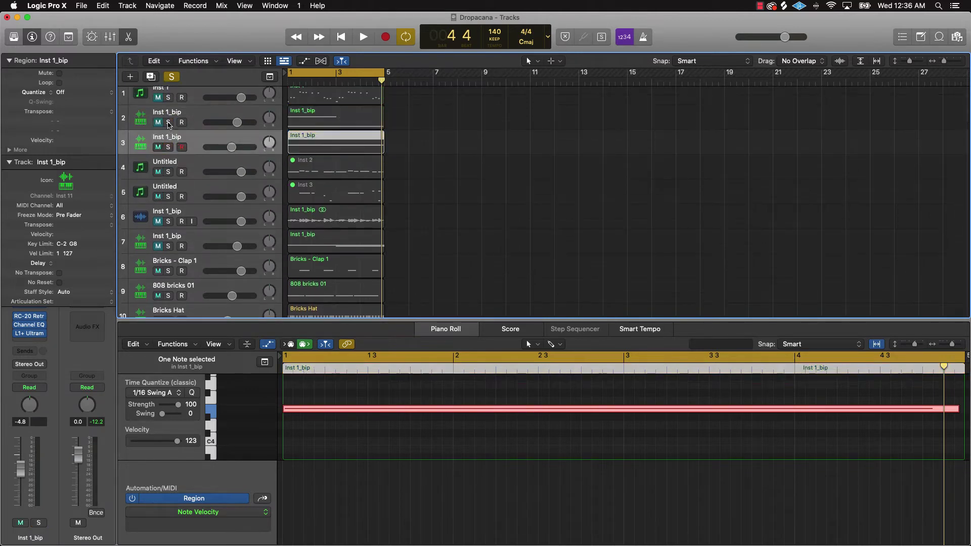
scroll(198, 242, down, 5)
key(space)
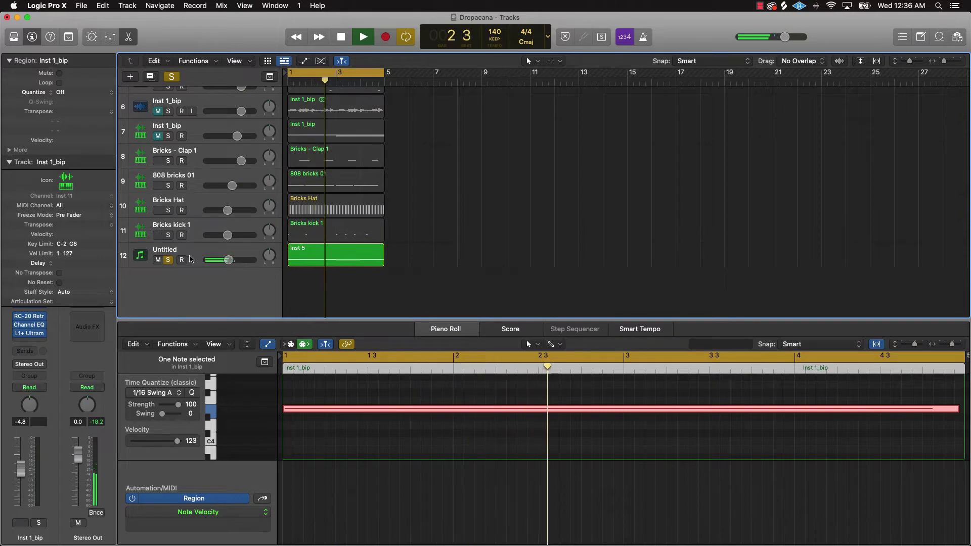
drag(185, 258, 206, 162)
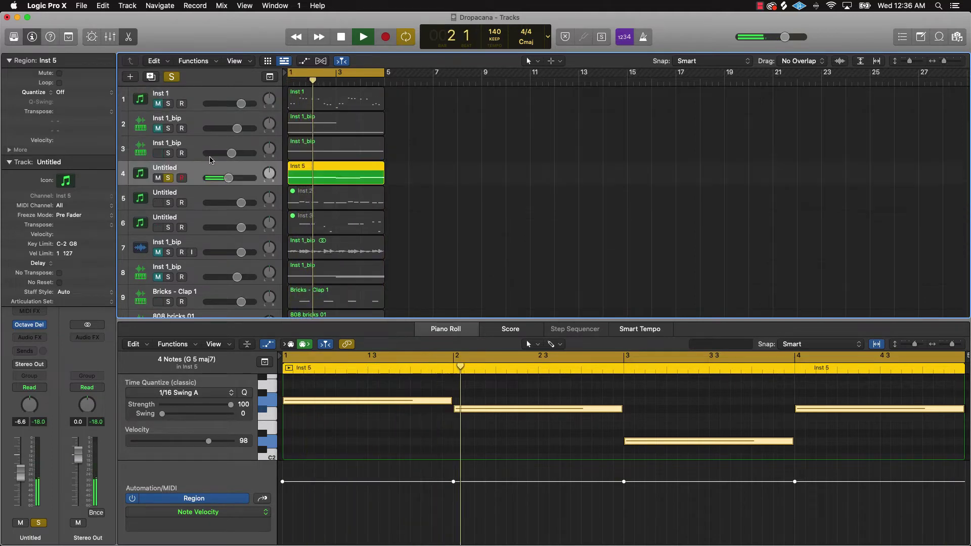
Step: Stop playback and add the two Inst 1_bip tracks in rows 2 and 3 to the solo
key(space)
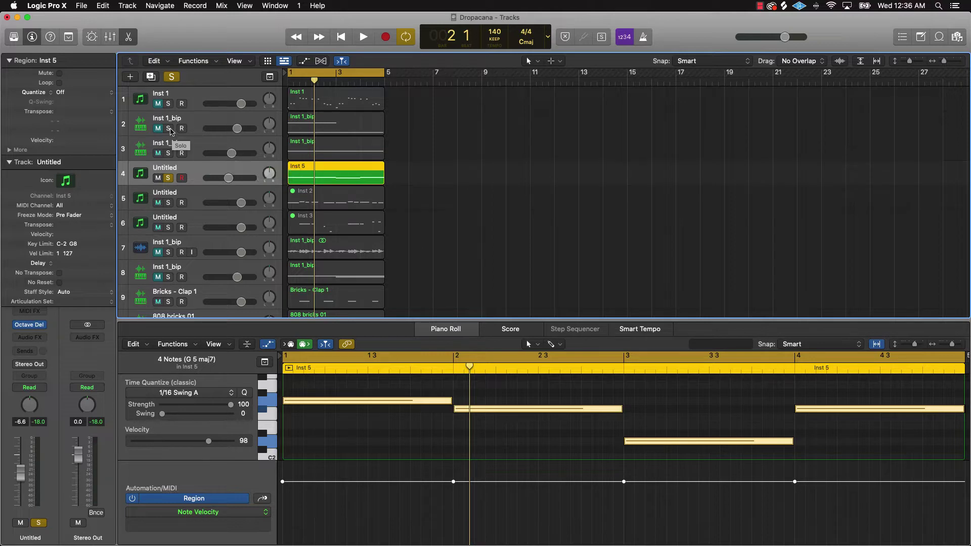
drag(169, 129, 169, 153)
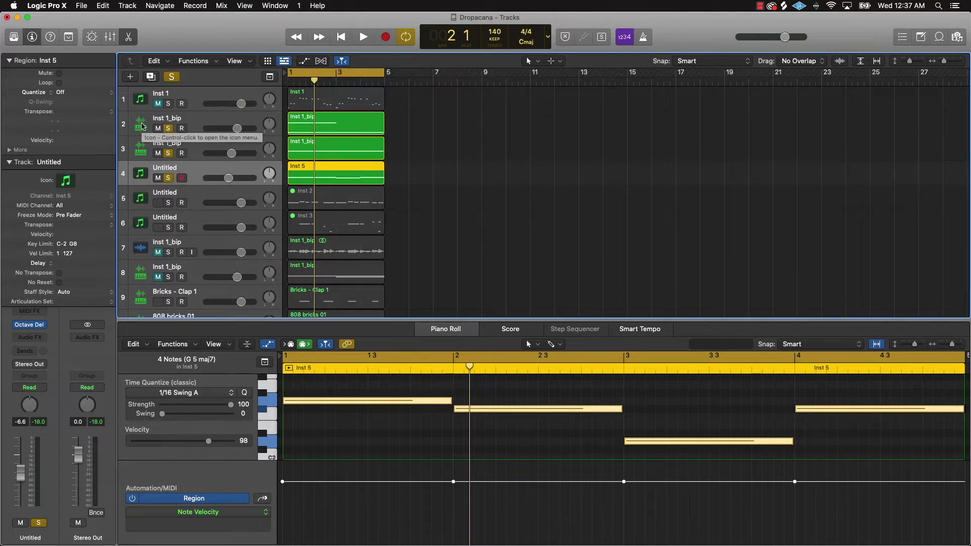
Step: Save a copy of the project as Dropacana2 in the Dropacana folder
key(super+shift+s)
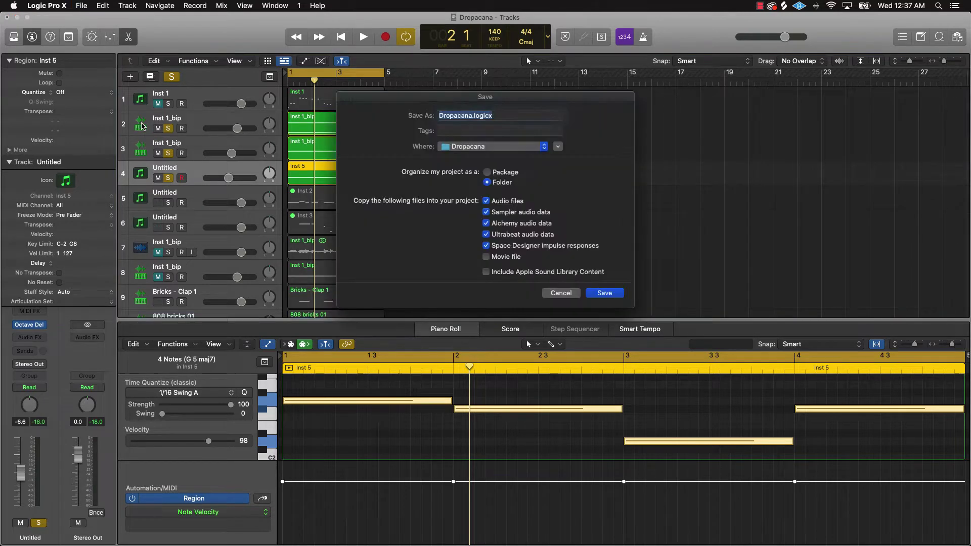
drag(472, 94, 532, 97)
click(531, 110)
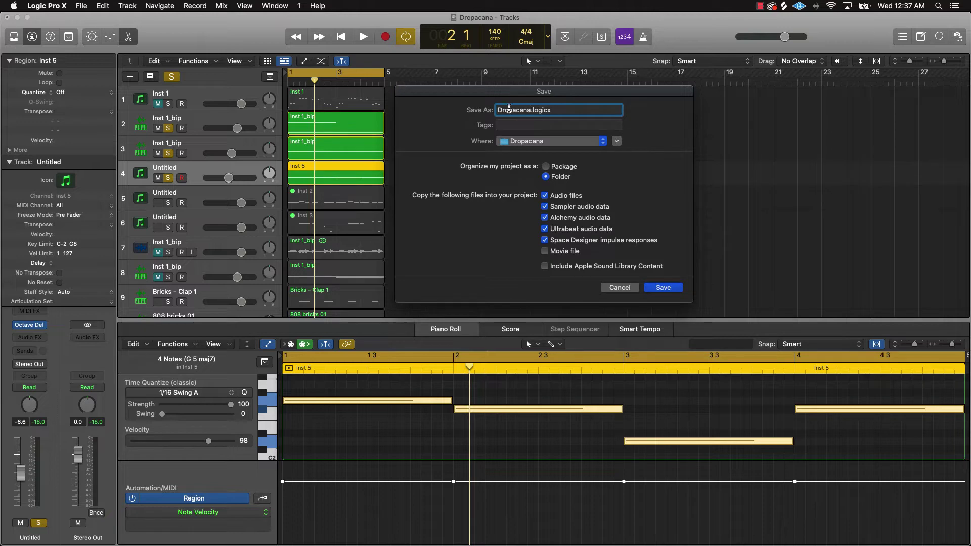
text(2)
click(663, 288)
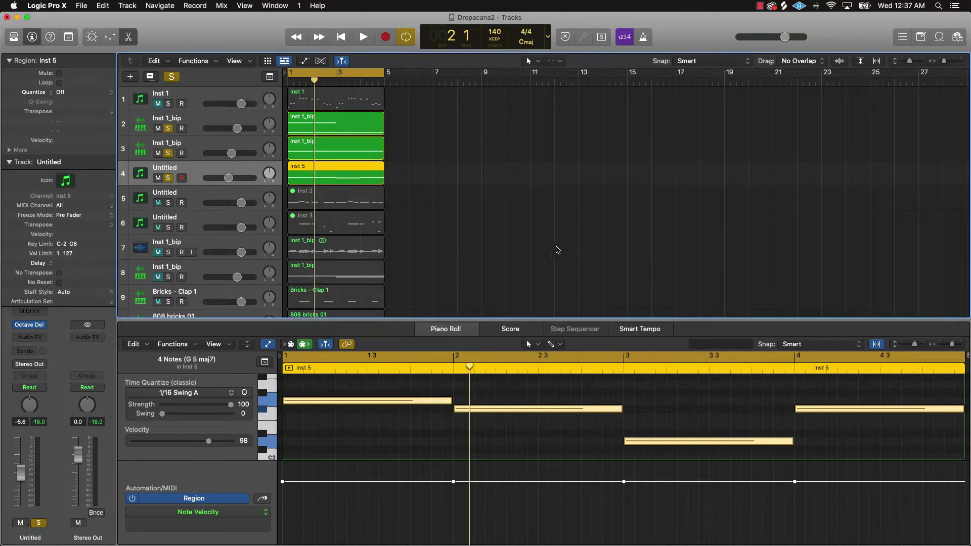
Step: Delete the Inst 1 track and every track below row 4, keeping only the three soloed tracks
scroll(385, 229, down, 5)
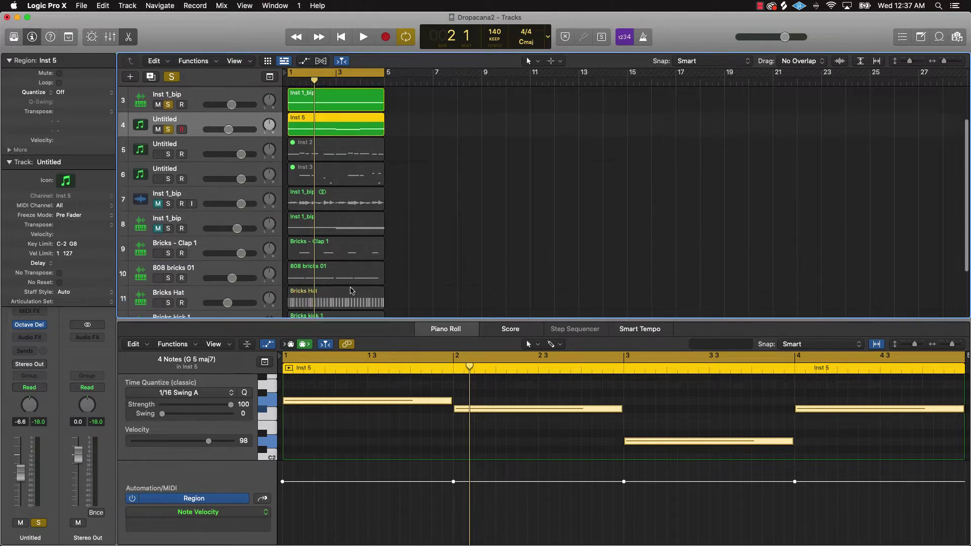
scroll(348, 181, up, 4)
scroll(348, 181, up, 1)
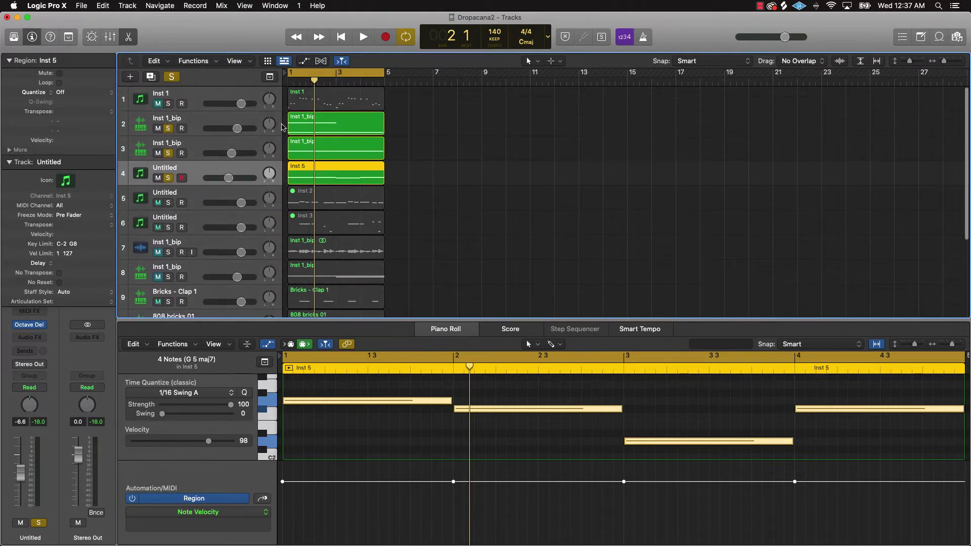
click(216, 93)
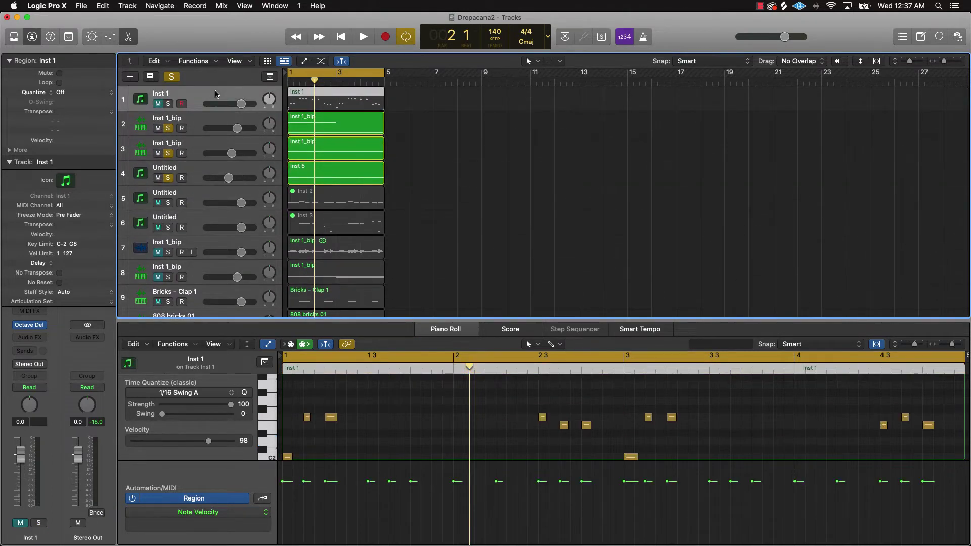
key(Delete)
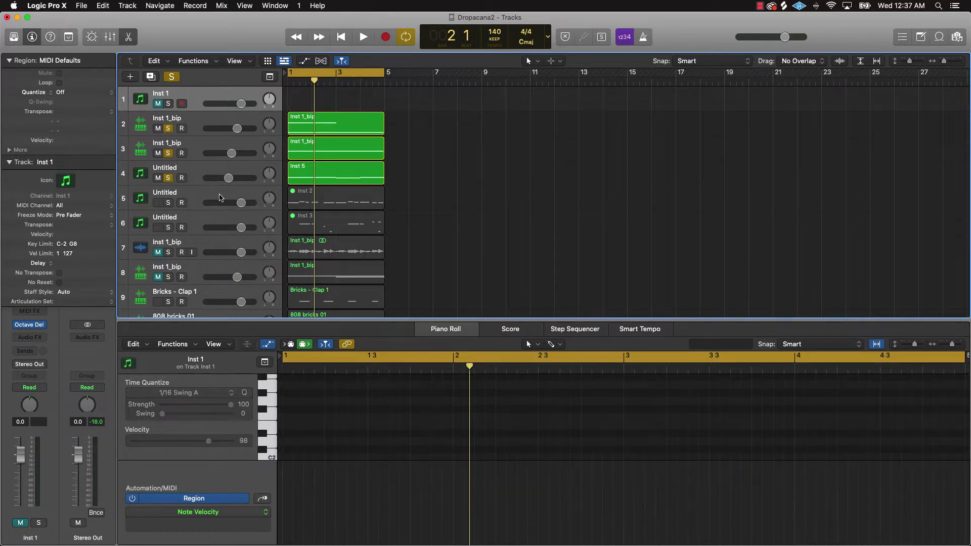
click(220, 197)
scroll(206, 238, down, 5)
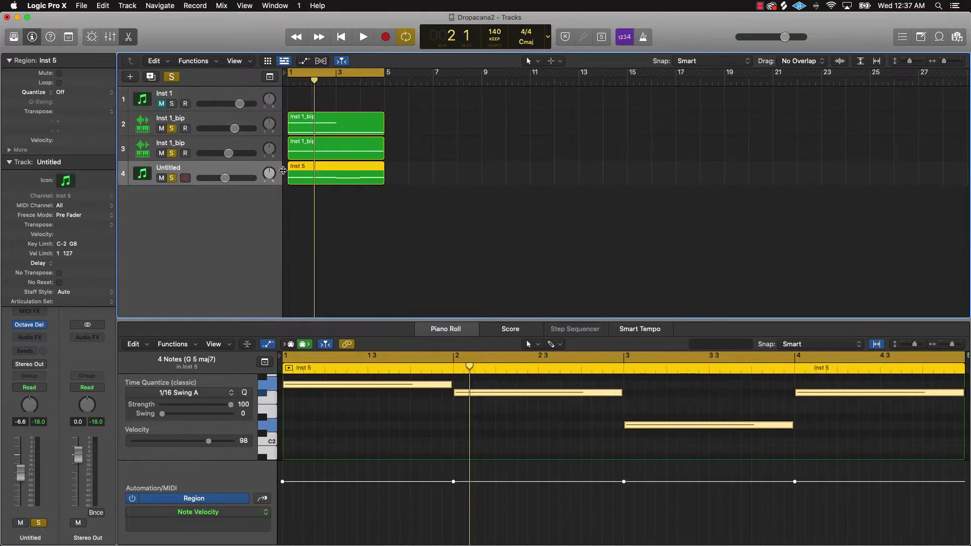
key(super+shift+BackSpace)
click(245, 102)
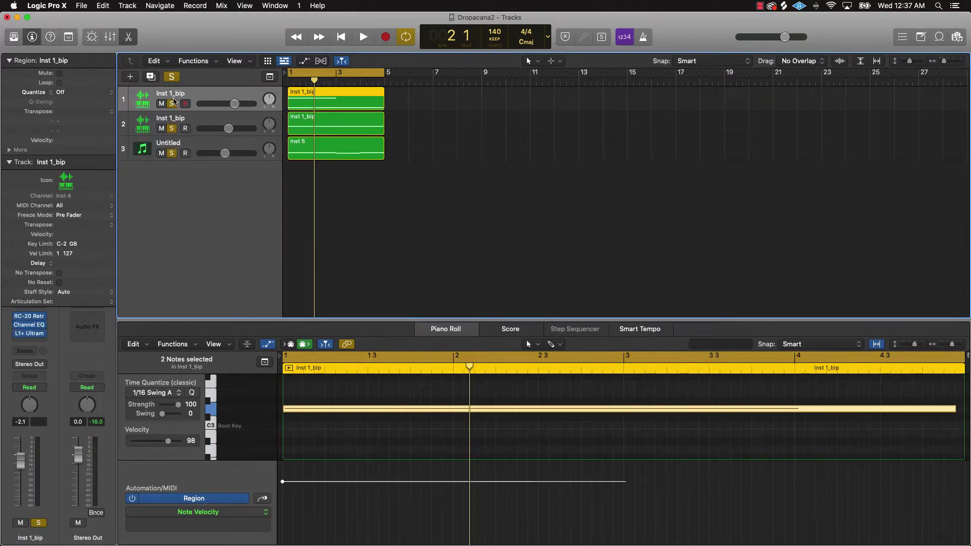
Step: Unsolo the tracks in rows 2 and 3 and listen to the first Inst 1_bip track alone
click(171, 128)
click(172, 153)
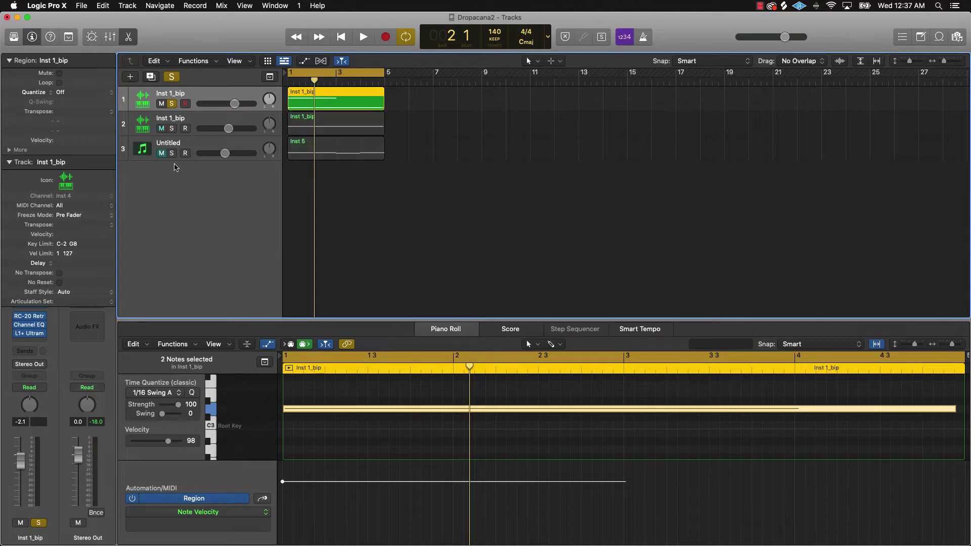
click(163, 129)
key(space)
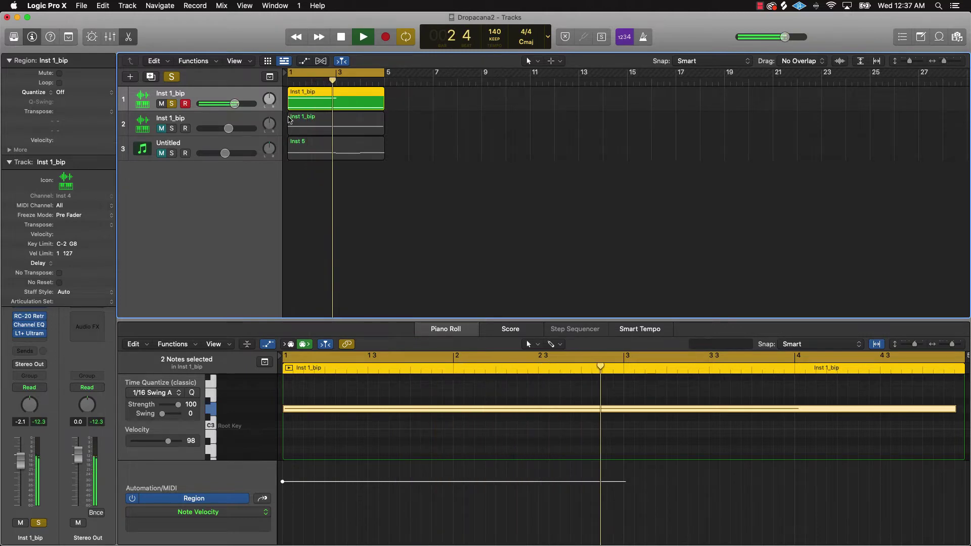
key(space)
Step: Rename the first track as "Dropacana - Loop 1"
double_click(183, 94)
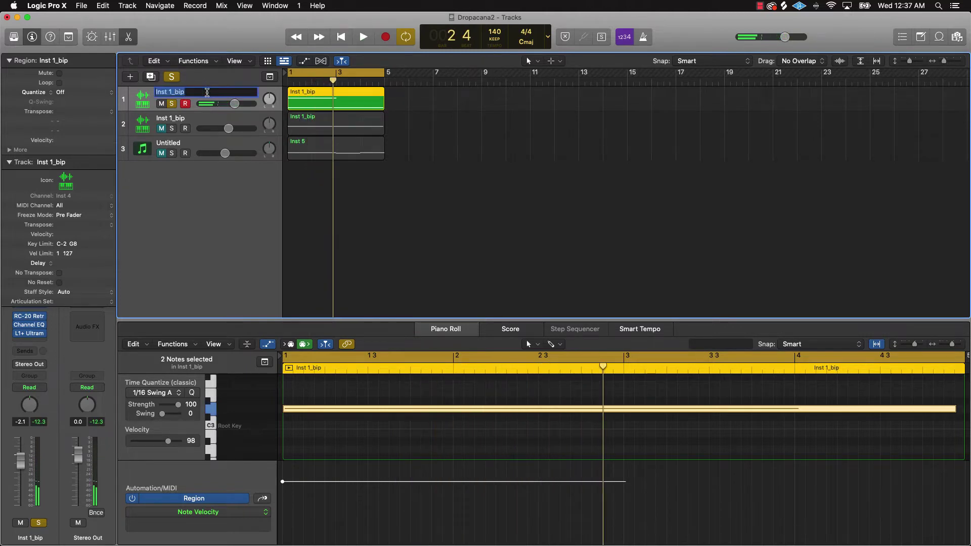
text(Dropacana - Leasd)
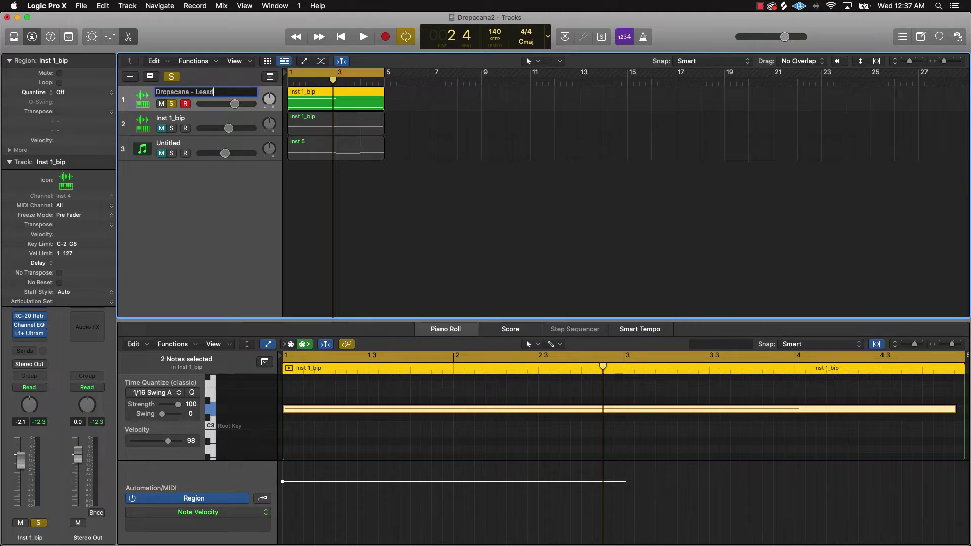
text(Loop 1)
key(Return)
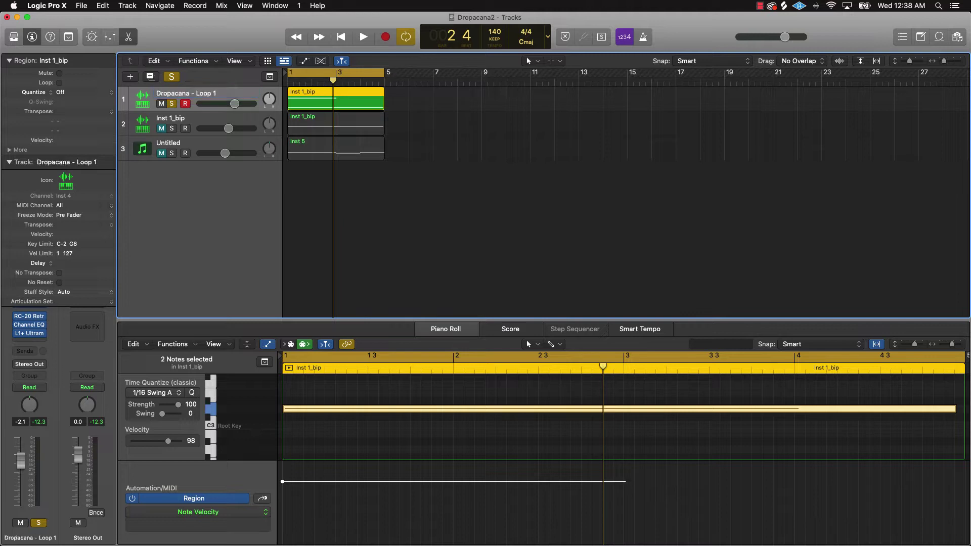
Step: Copy the first track's name to the second track and change it to "Dropacana - Loop 2"
double_click(181, 95)
key(super+c)
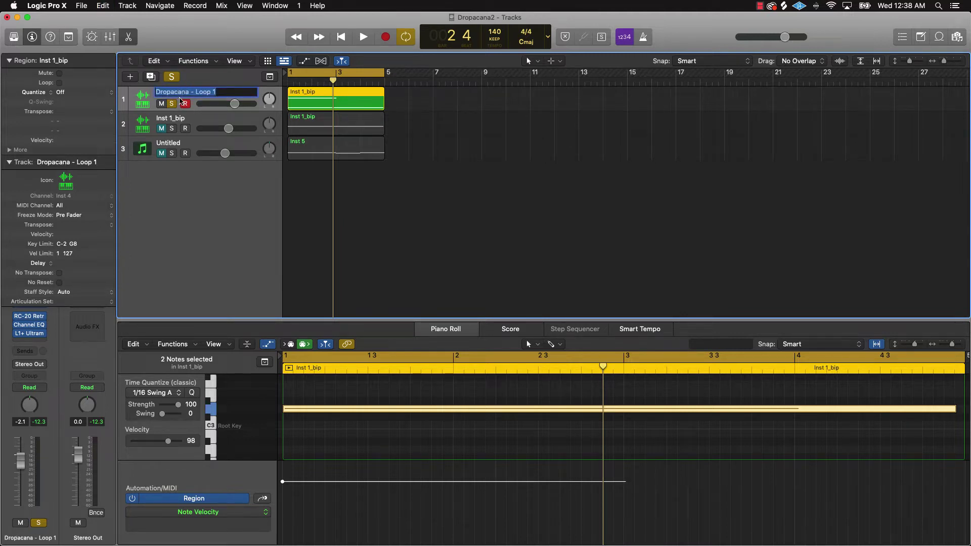
double_click(178, 119)
key(super+v)
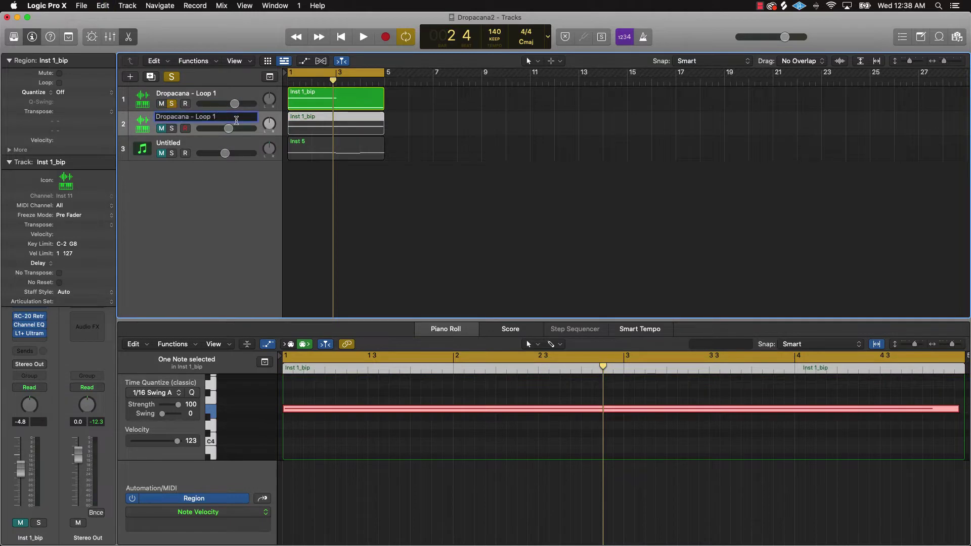
text(2)
key(Return)
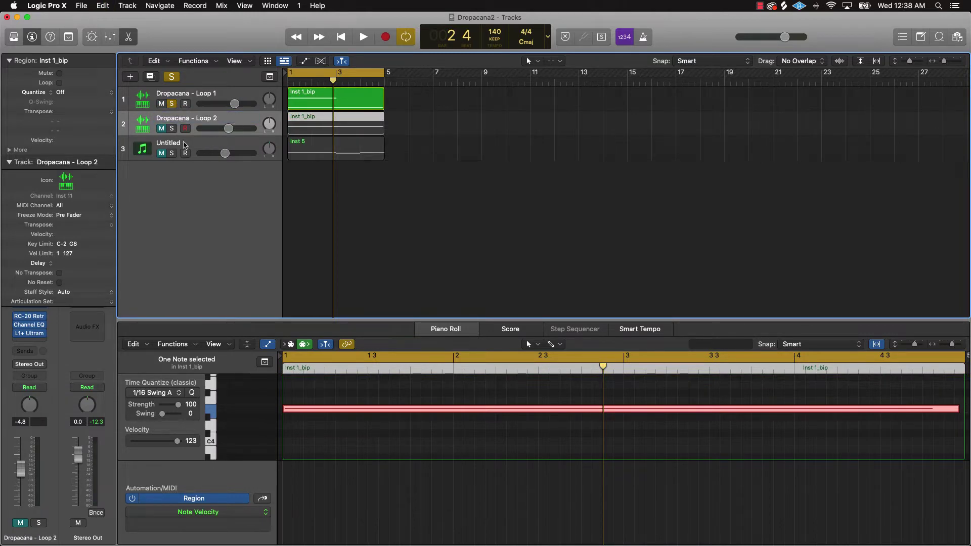
Step: Rename the third track as "Dropacana - Loop 3"
double_click(167, 142)
key(super+v)
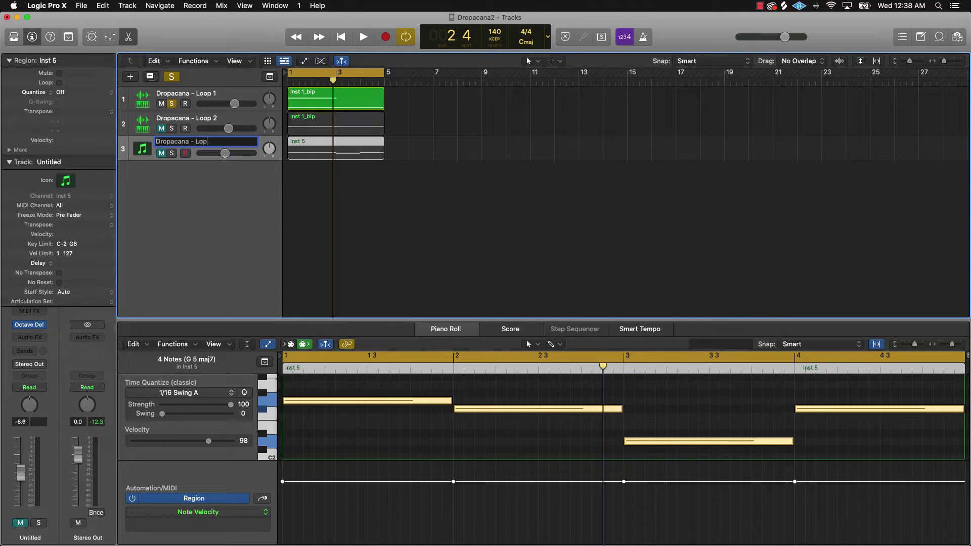
text(3)
key(Return)
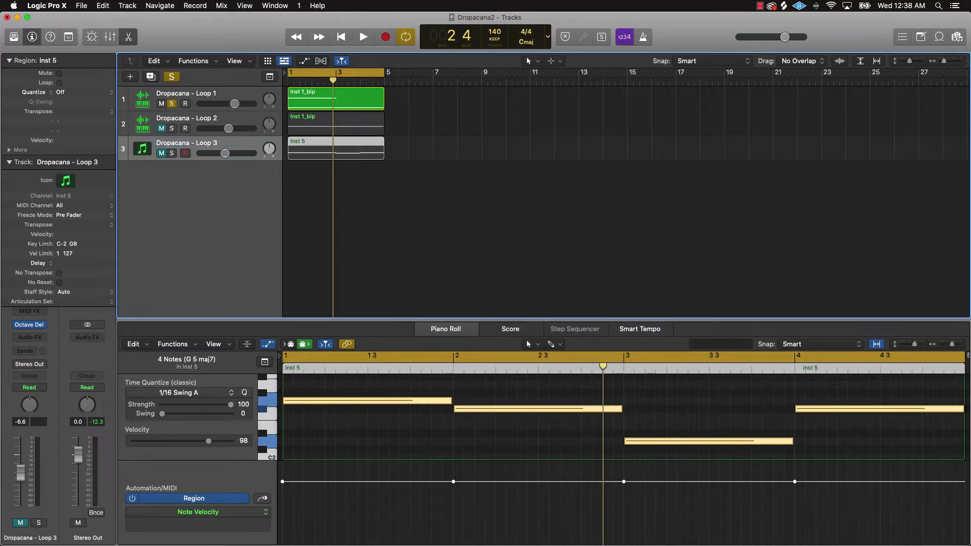
Step: Select all three regions and name them after their tracks
click(493, 222)
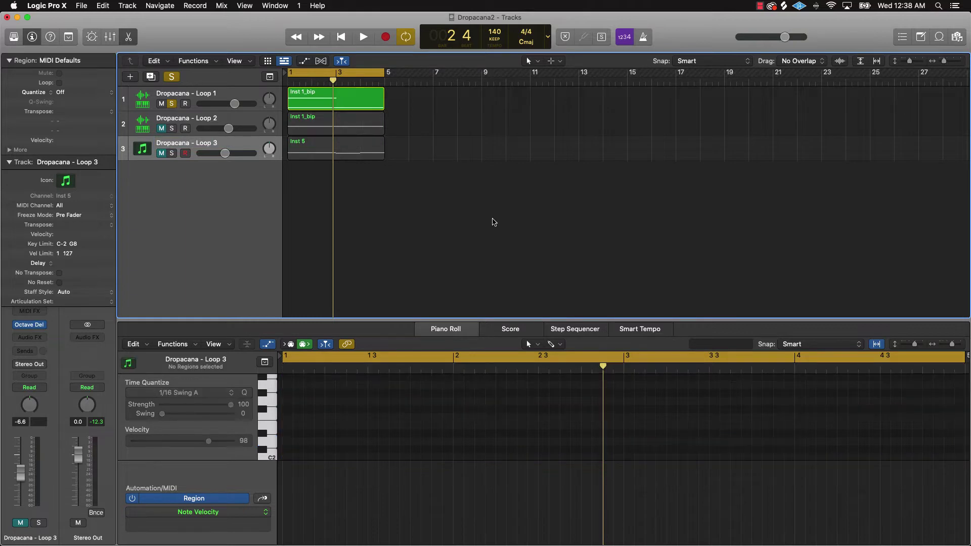
key(super+a)
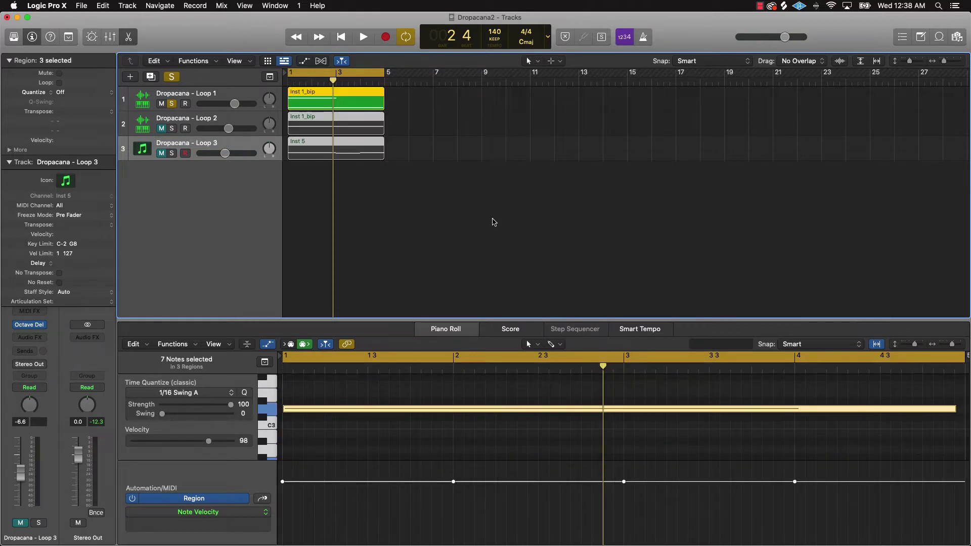
key(alt+shift+n)
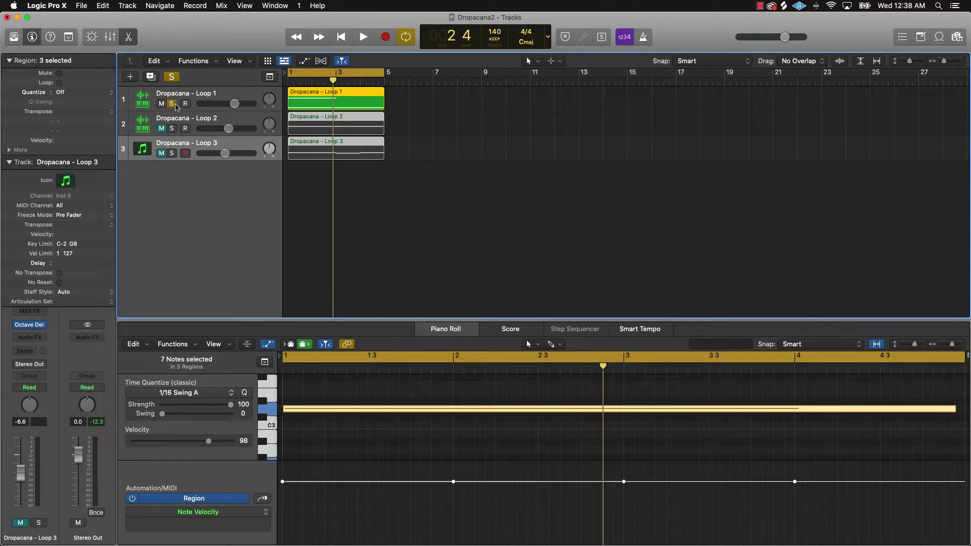
click(161, 153)
scroll(383, 121, down, 3)
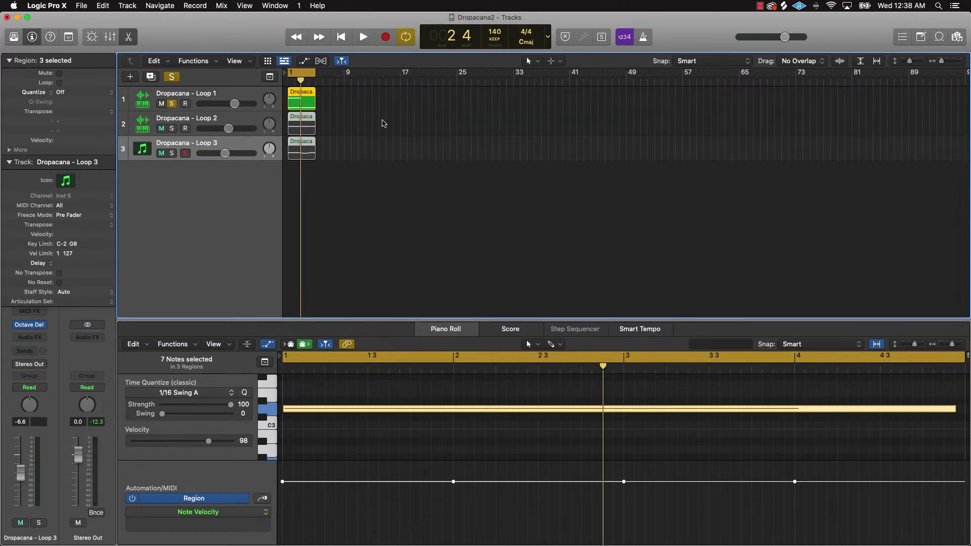
scroll(382, 122, up, 4)
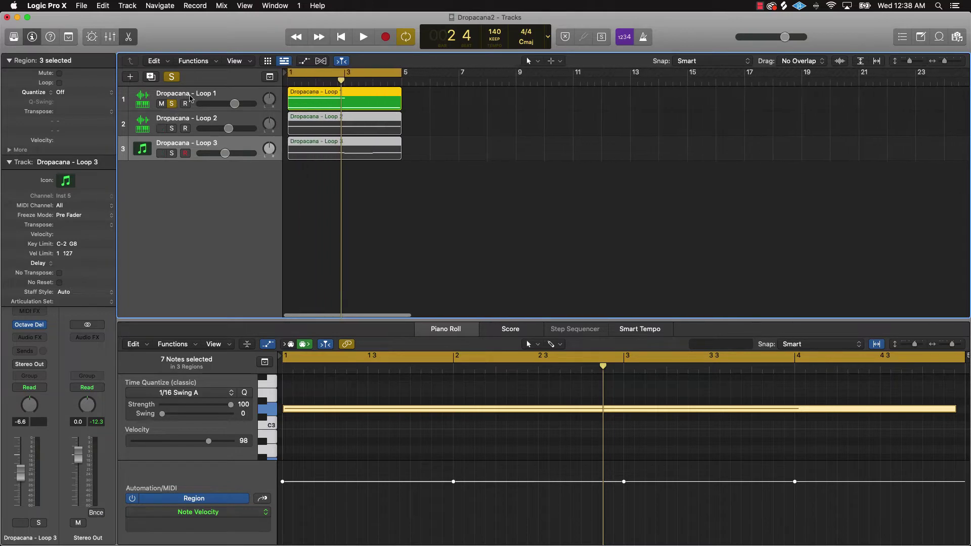
click(172, 103)
click(172, 104)
Step: Bypass RC-20, Channel EQ and L1+ on the Dropacana - Loop 1 track and listen to the dry sound
click(199, 98)
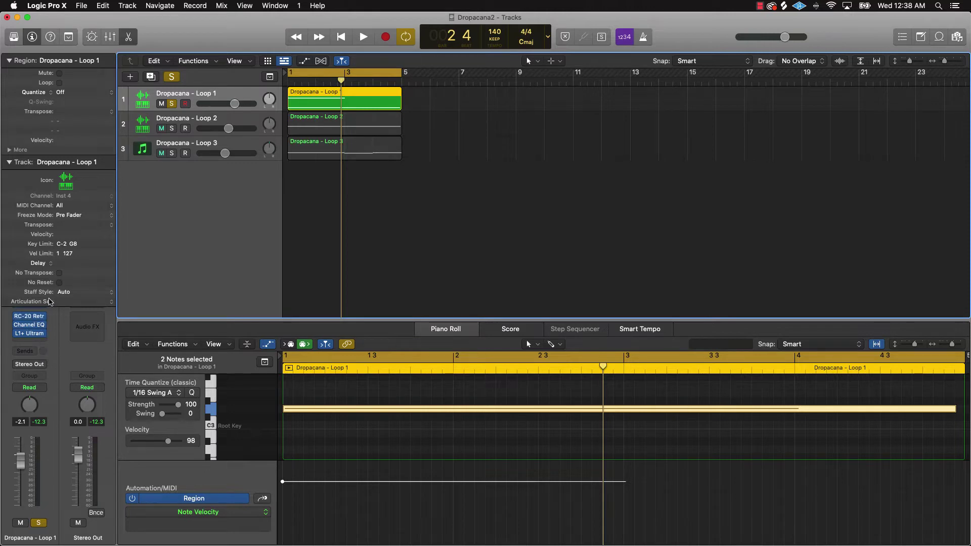
click(10, 61)
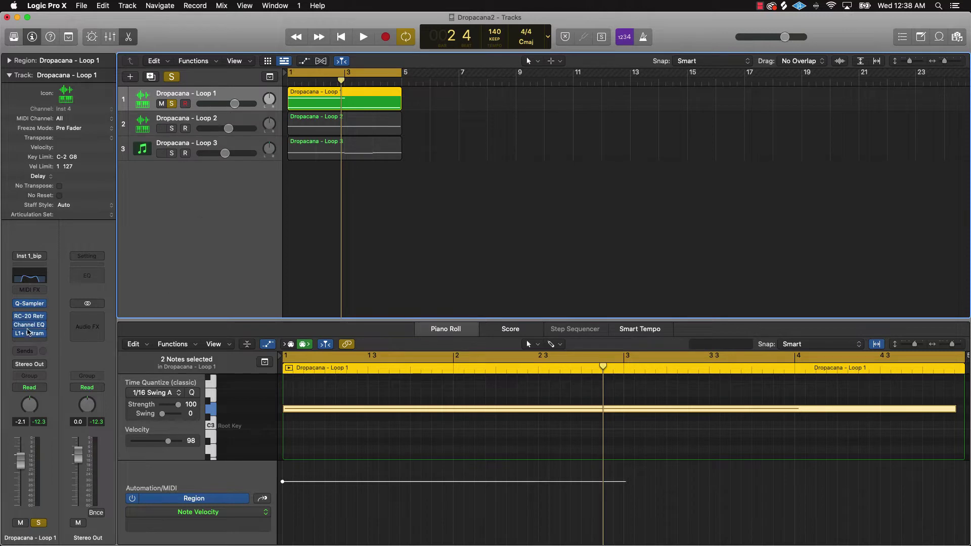
click(18, 325)
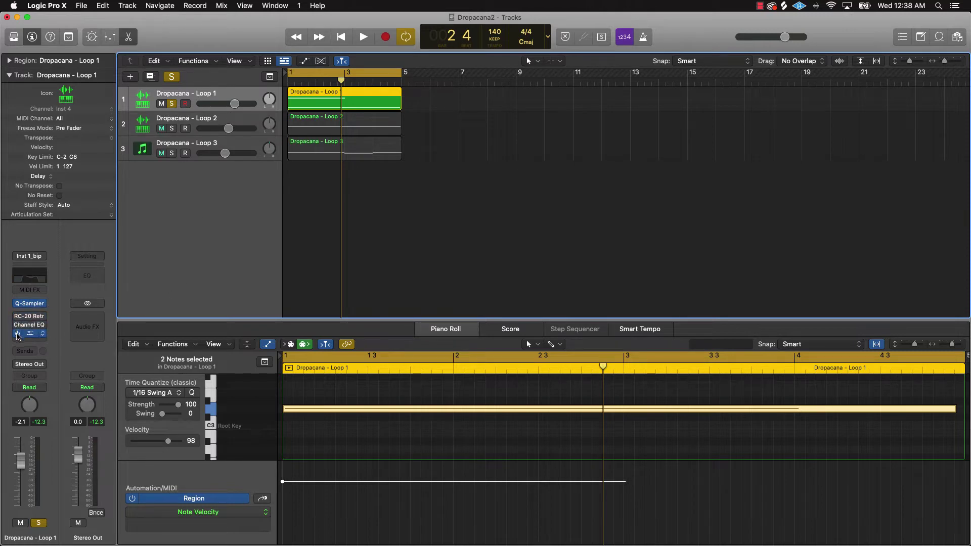
key(space)
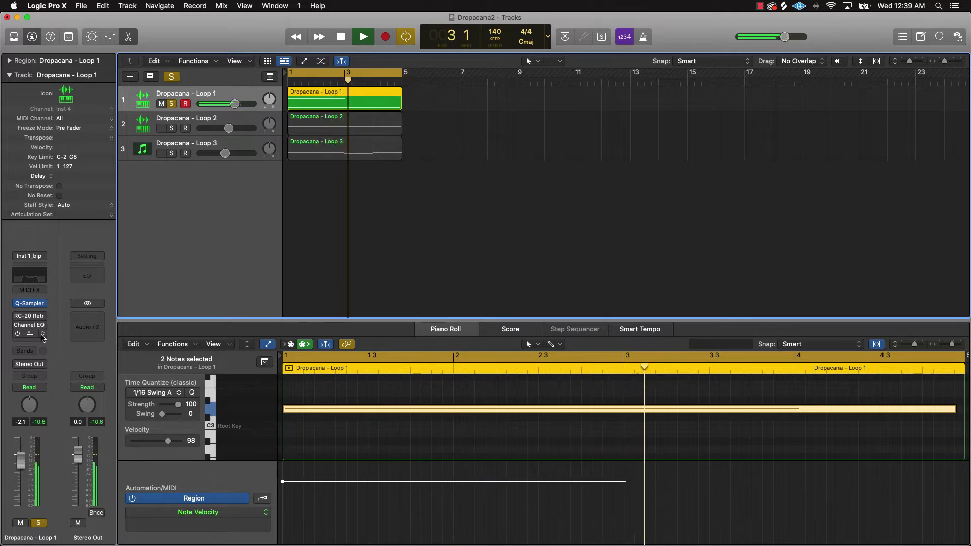
key(space)
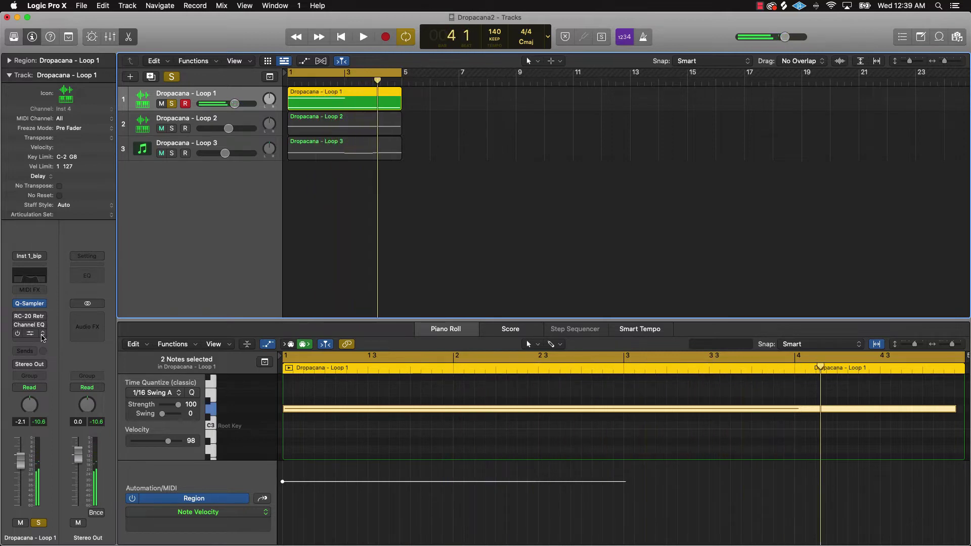
Step: Move Channel EQ ahead of RC-20 on Dropacana - Loop 1, switched on, and inspect its curve during playback
mouse_move(19, 325)
drag(30, 329, 49, 320)
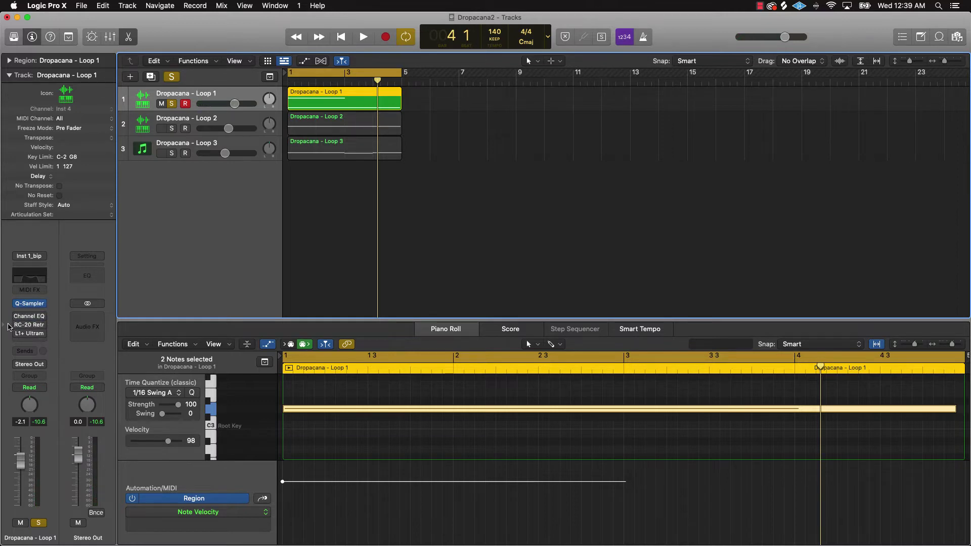
key(space)
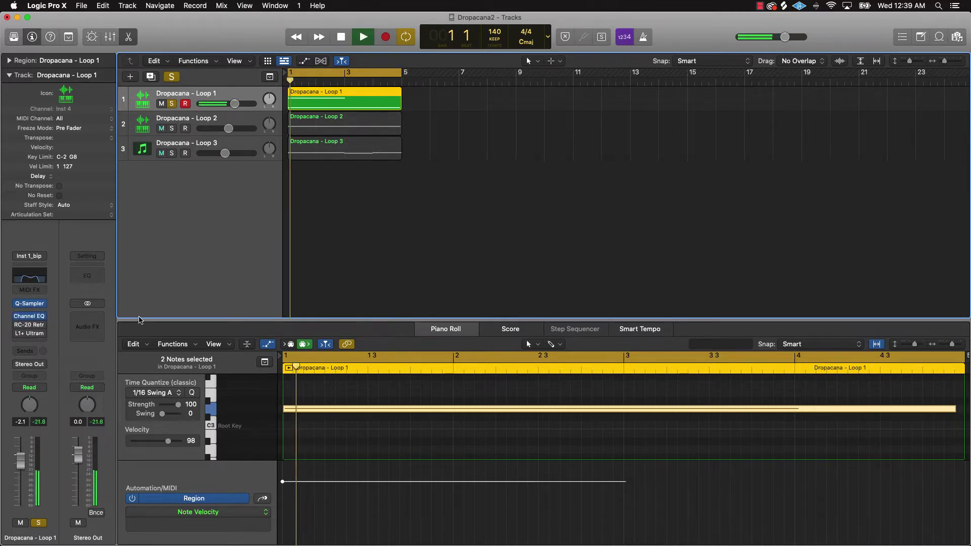
click(33, 273)
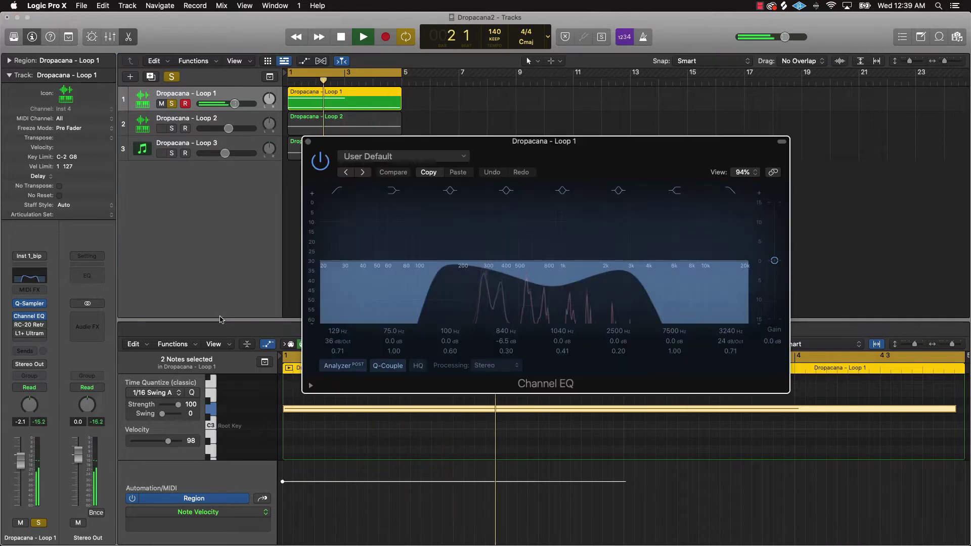
key(space)
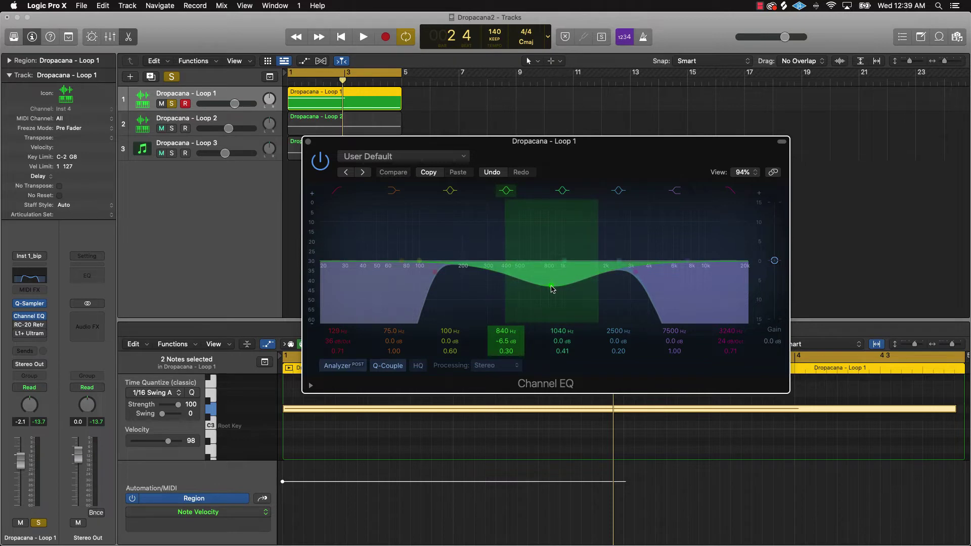
Step: Soften the midrange cut in Dropacana - Loop 1's Channel EQ to -5.0 dB at 860 Hz and listen to it
drag(552, 288, 553, 282)
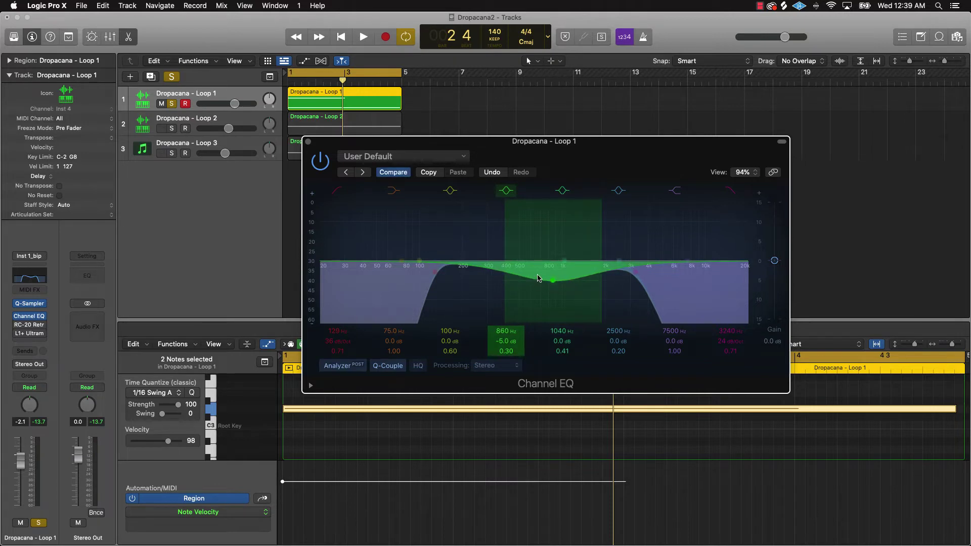
key(space)
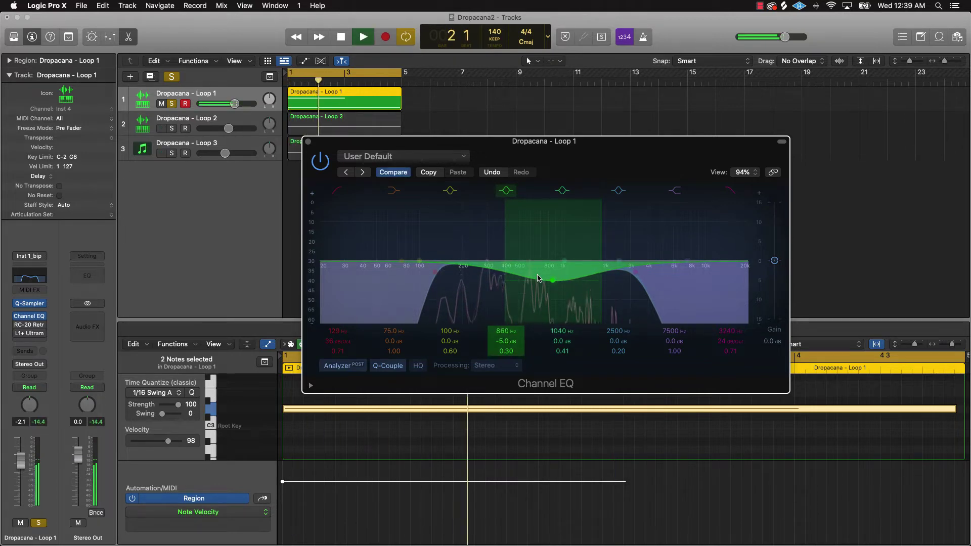
key(space)
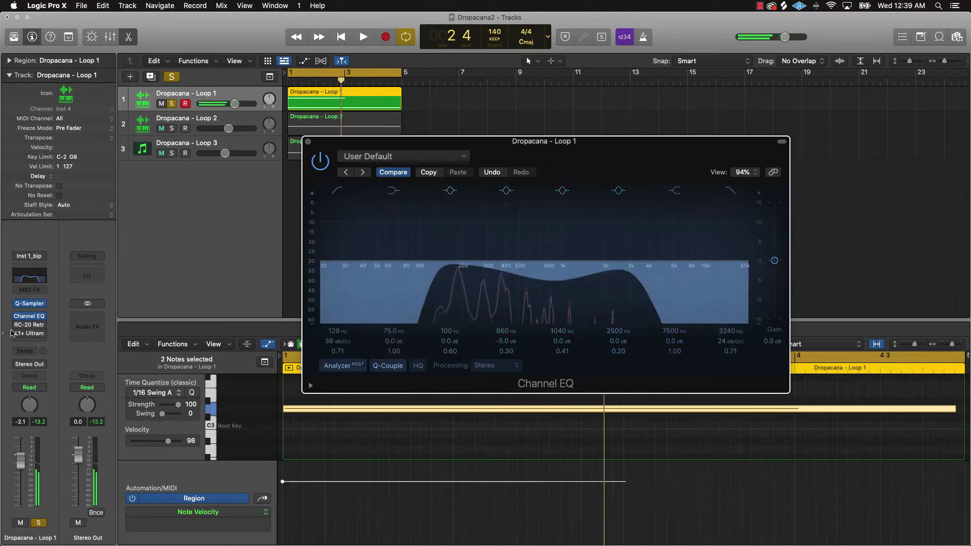
Step: Check the RC-20 on Dropacana - Loop 1 and replace it with a dual mono instance of iZotope Vinyl
click(44, 324)
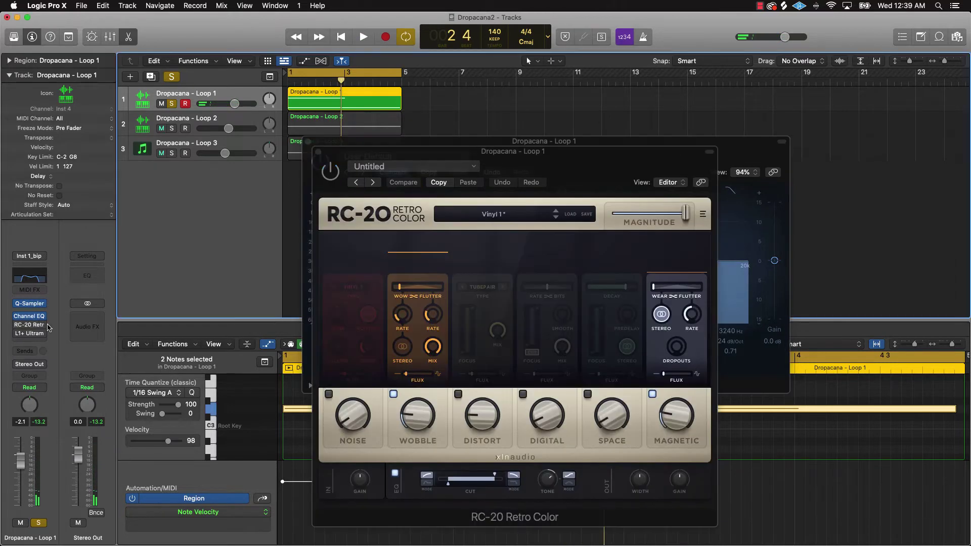
click(318, 152)
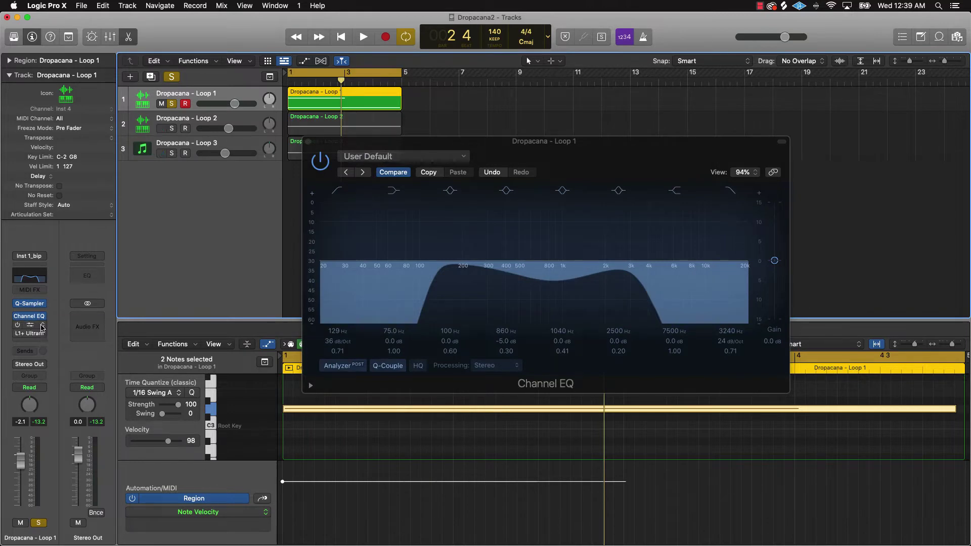
click(42, 334)
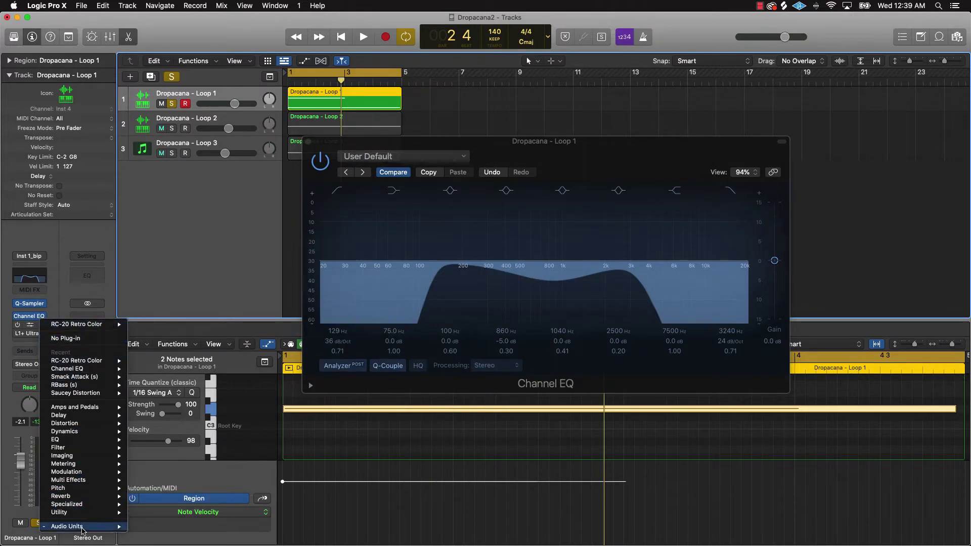
mouse_move(89, 528)
mouse_move(156, 521)
mouse_move(172, 498)
mouse_move(254, 505)
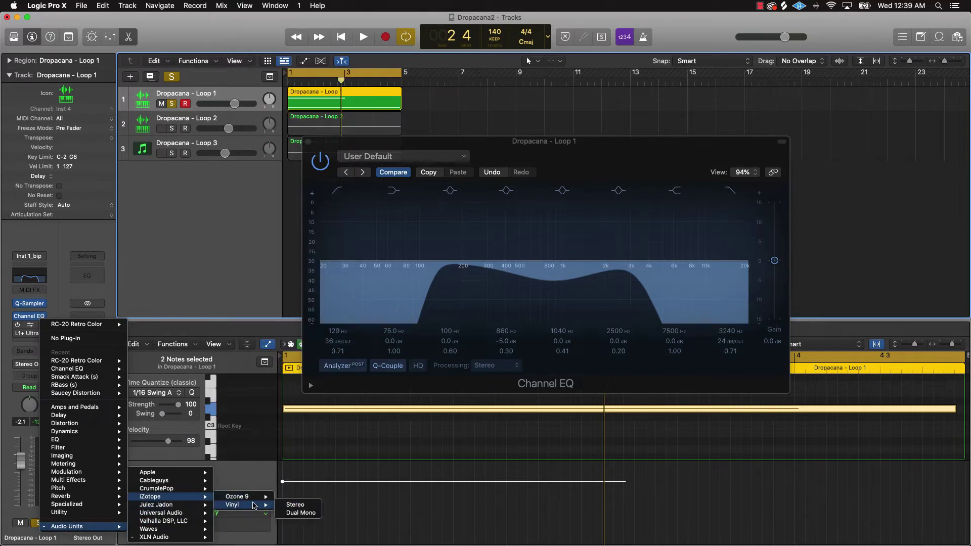
click(301, 513)
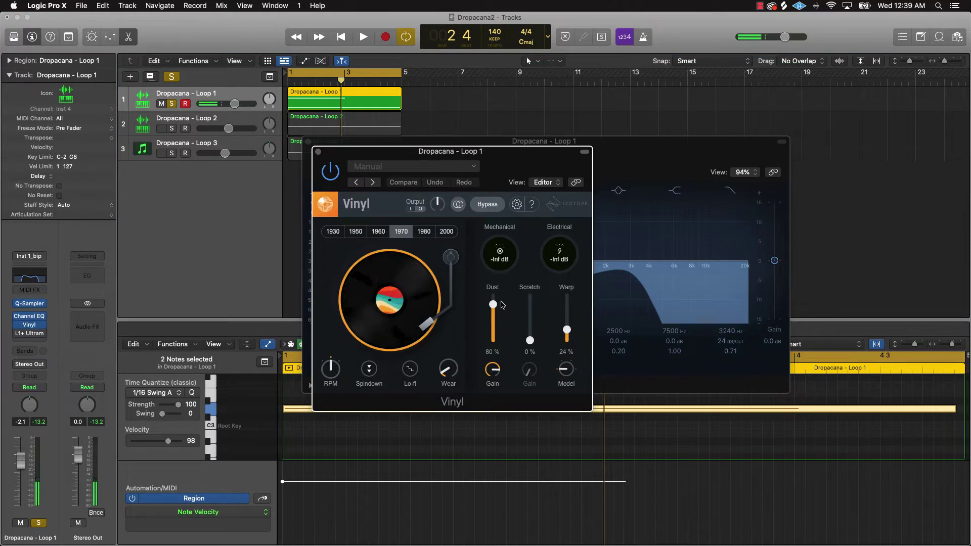
Step: Set Vinyl's Dust to 0% and Warp to 48%, close it, and play Dropacana - Loop 1 to hear the change
drag(494, 304, 494, 341)
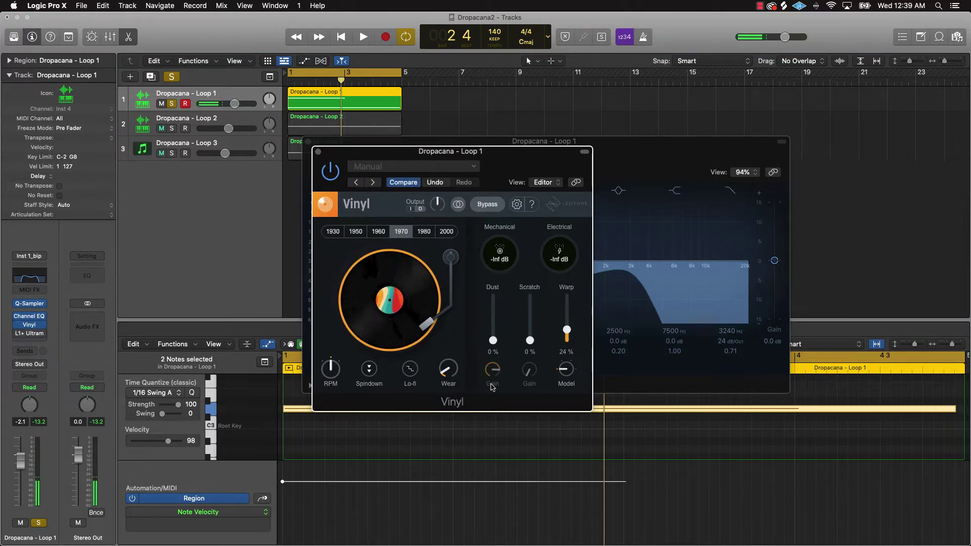
drag(566, 330, 566, 318)
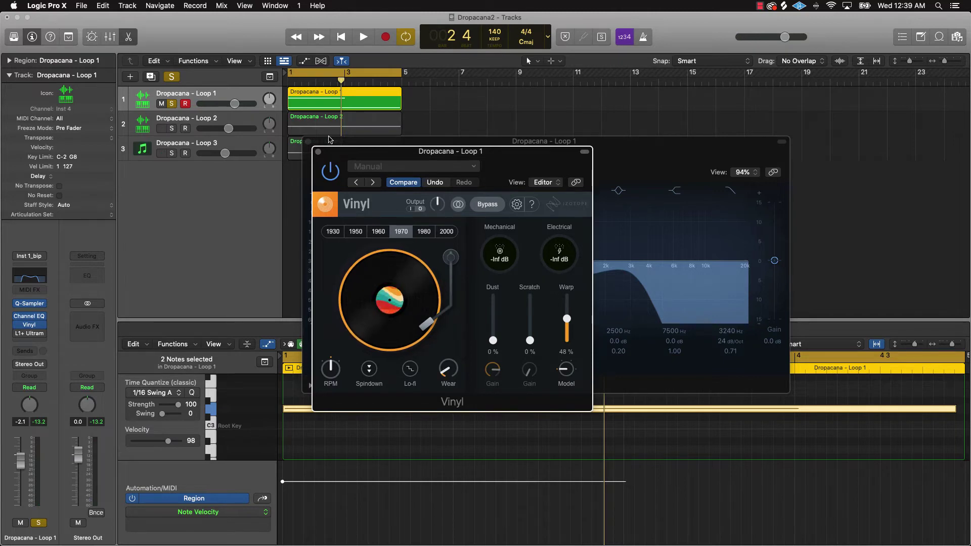
click(318, 152)
key(Return)
key(space)
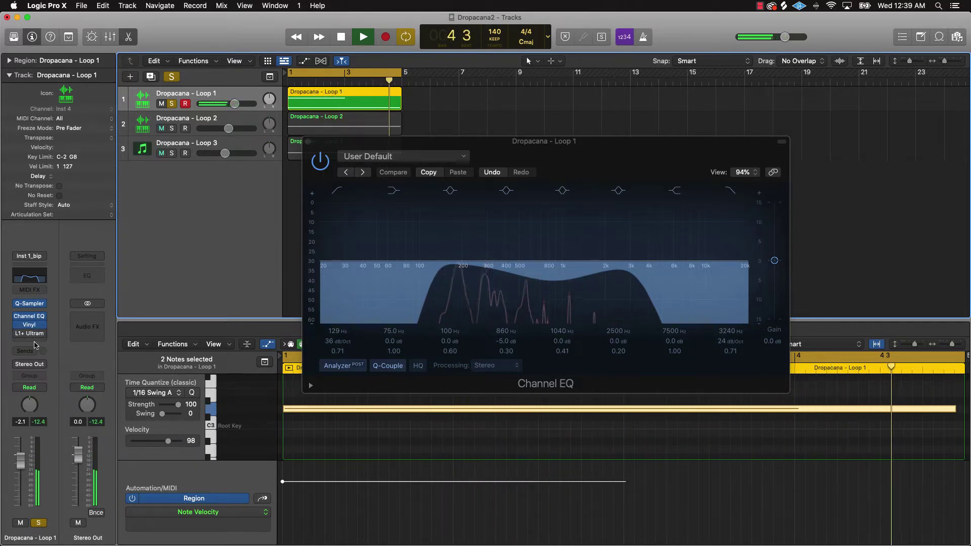
key(space)
Step: Switch on L1+ Ultramaximizer on Dropacana - Loop 1, listen to the full chain, and close the plug-in windows
click(29, 333)
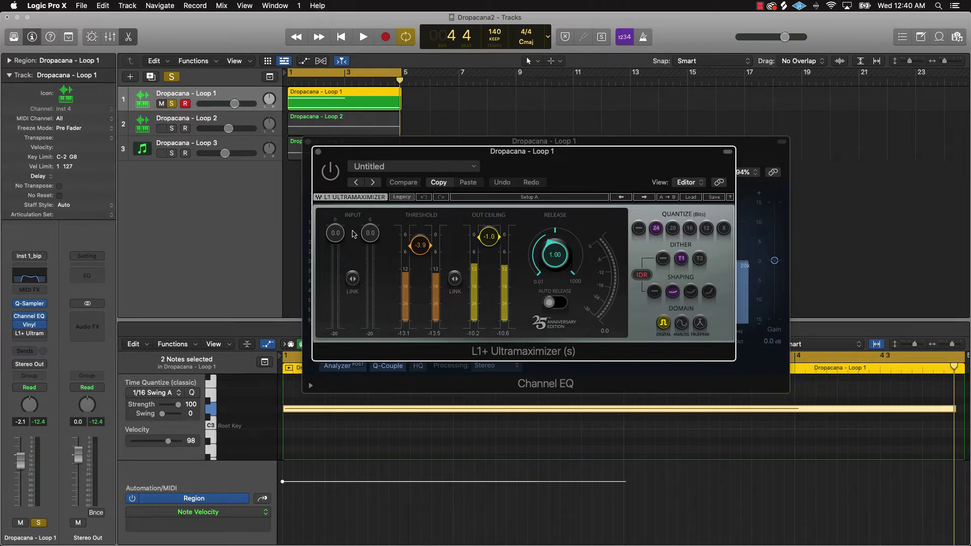
key(space)
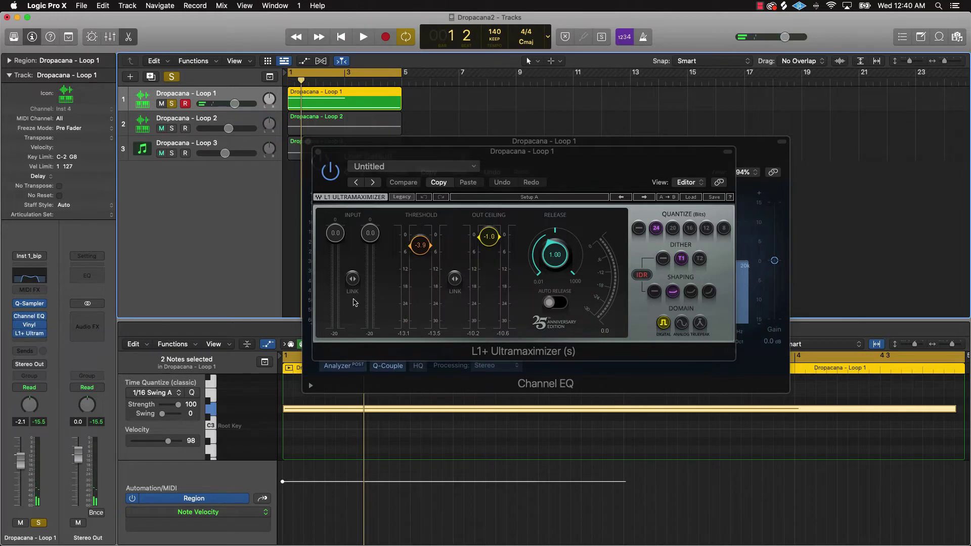
key(space)
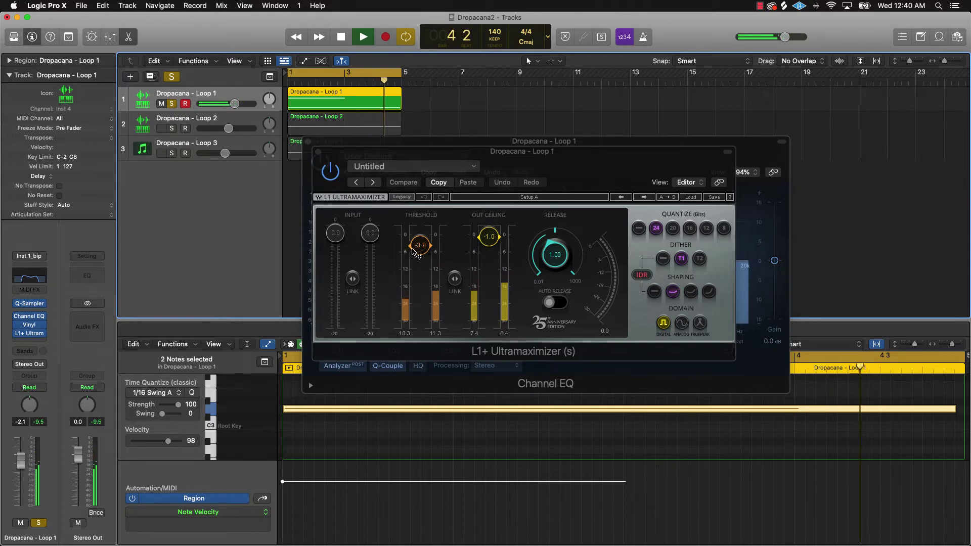
key(space)
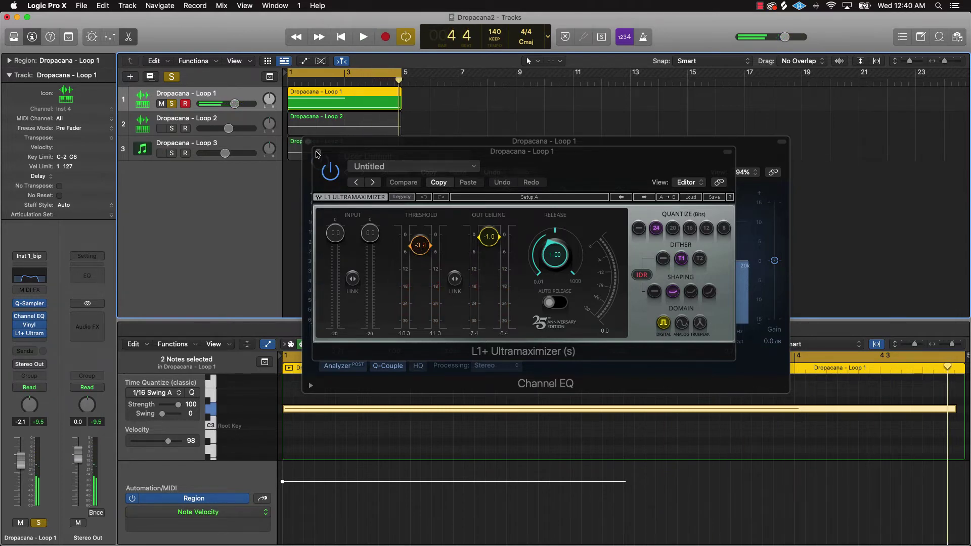
click(317, 152)
click(308, 142)
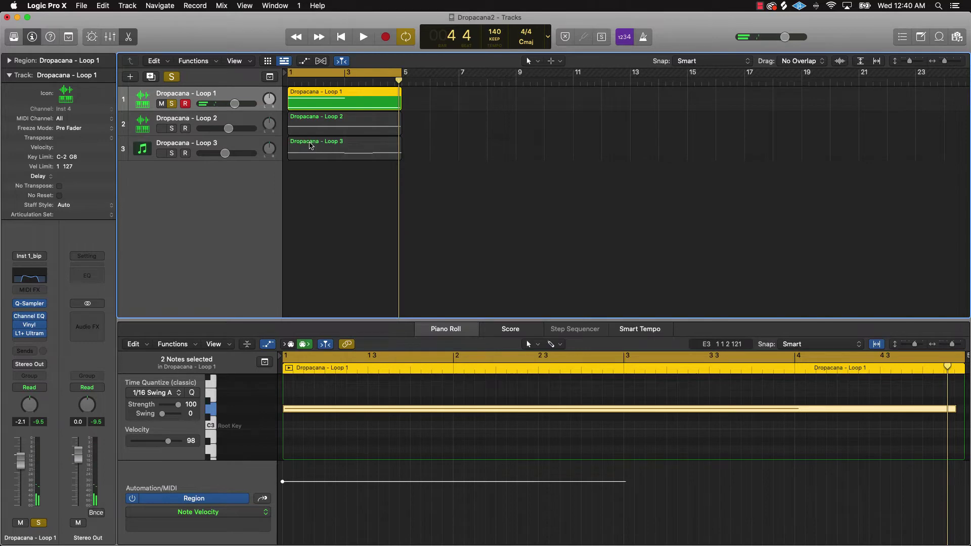
Step: Show the mixer and move Channel EQ ahead of RC-20 on Dropacana - Loop 2
click(195, 122)
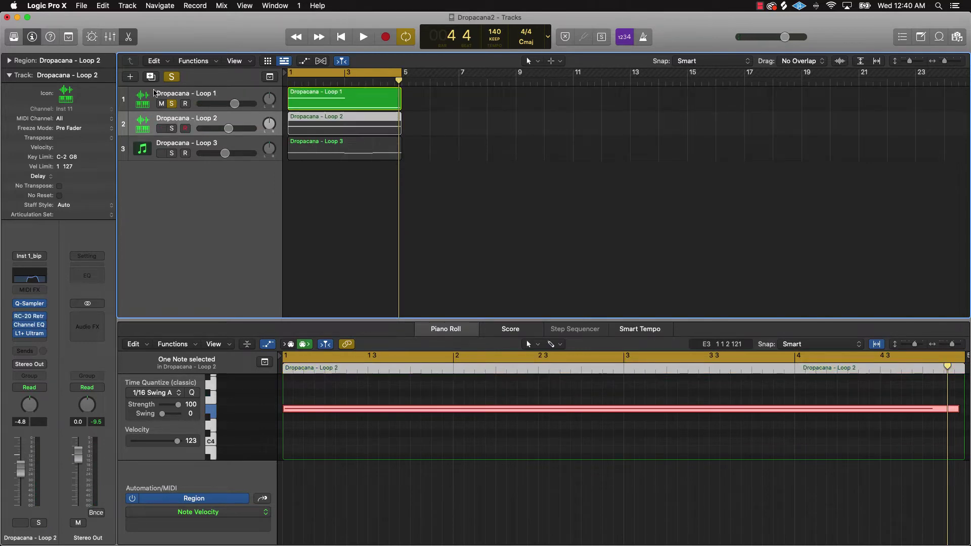
click(110, 36)
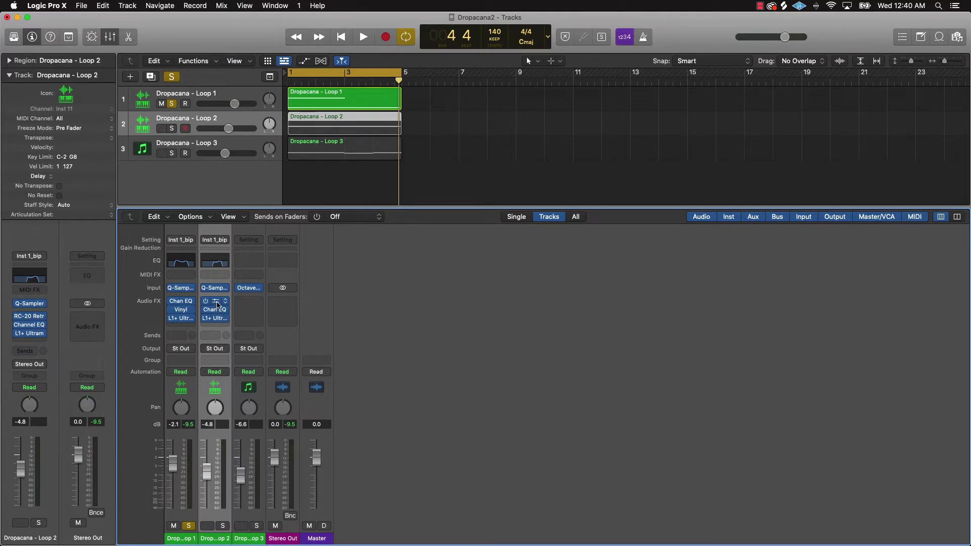
drag(217, 313, 215, 301)
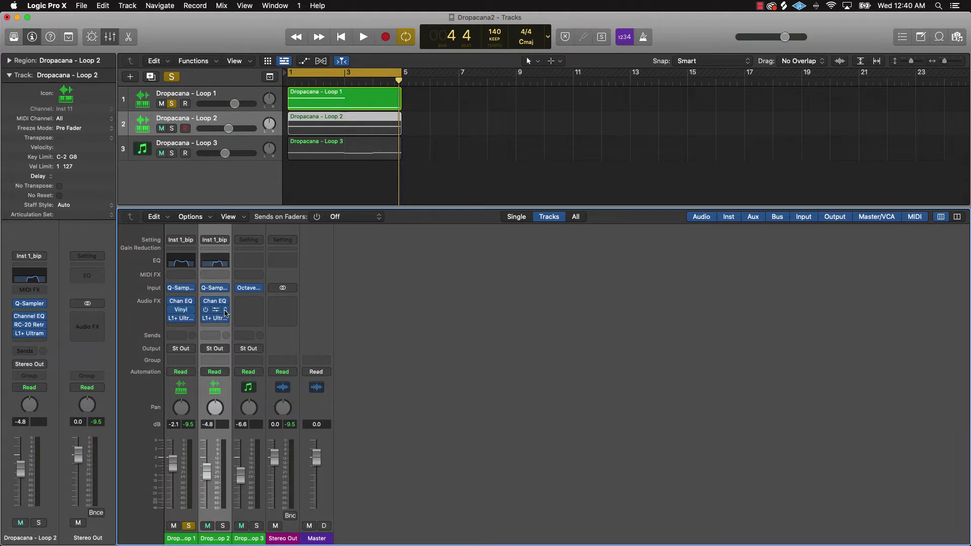
Step: Remove RC-20 from Dropacana - Loop 2 and fill its slot with a copy of Loop 1's Vinyl plug-in
click(225, 310)
click(195, 322)
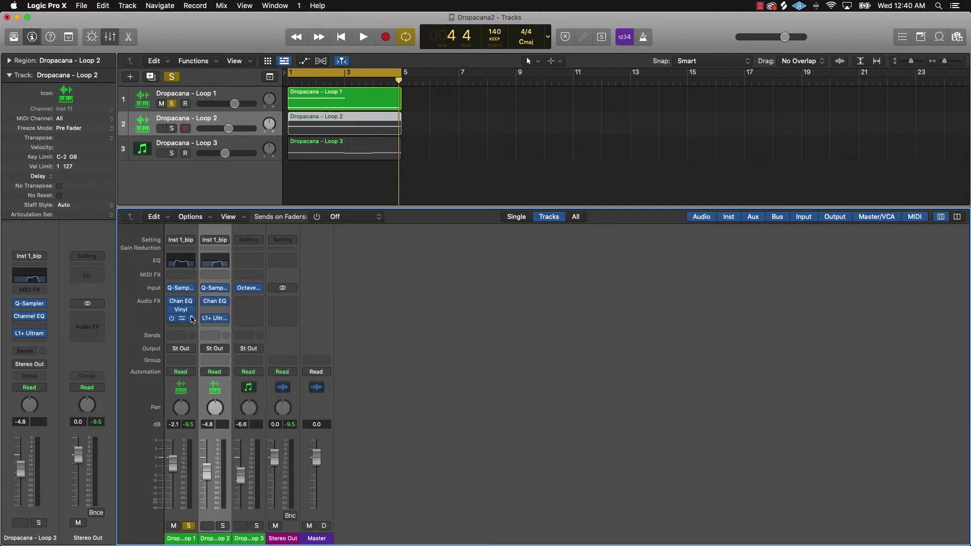
drag(181, 314, 223, 311)
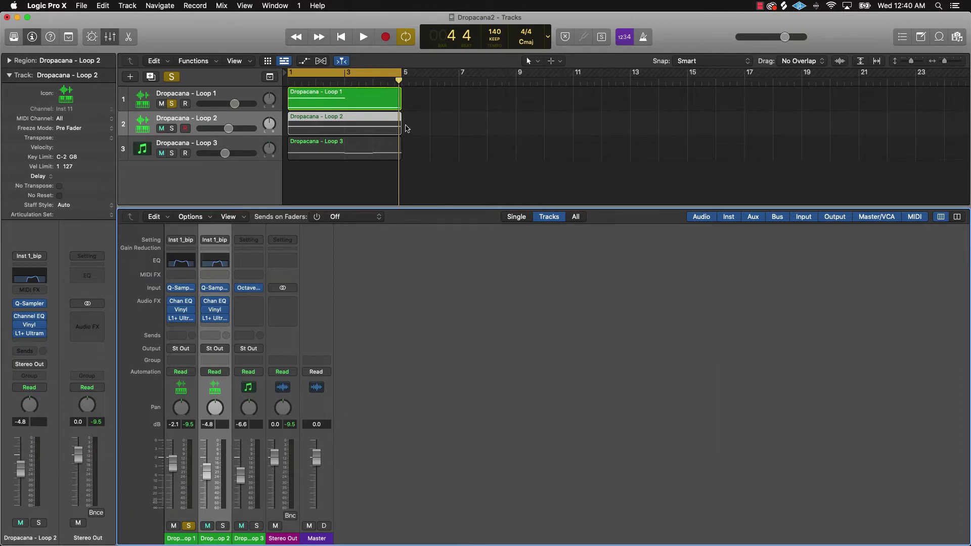
Step: Solo Dropacana - Loop 2 instead of Loop 1 and listen to it with its Channel EQ bypassed
click(173, 129)
click(172, 104)
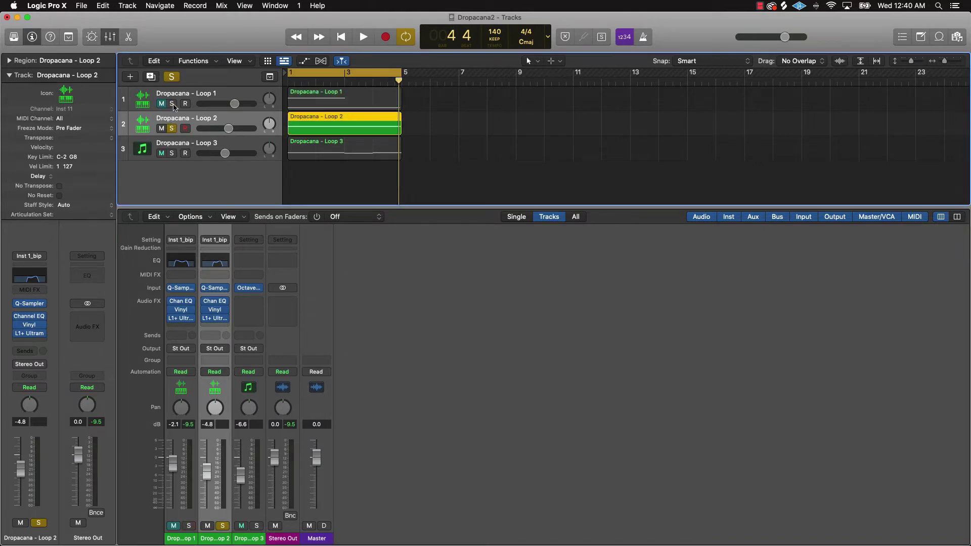
key(space)
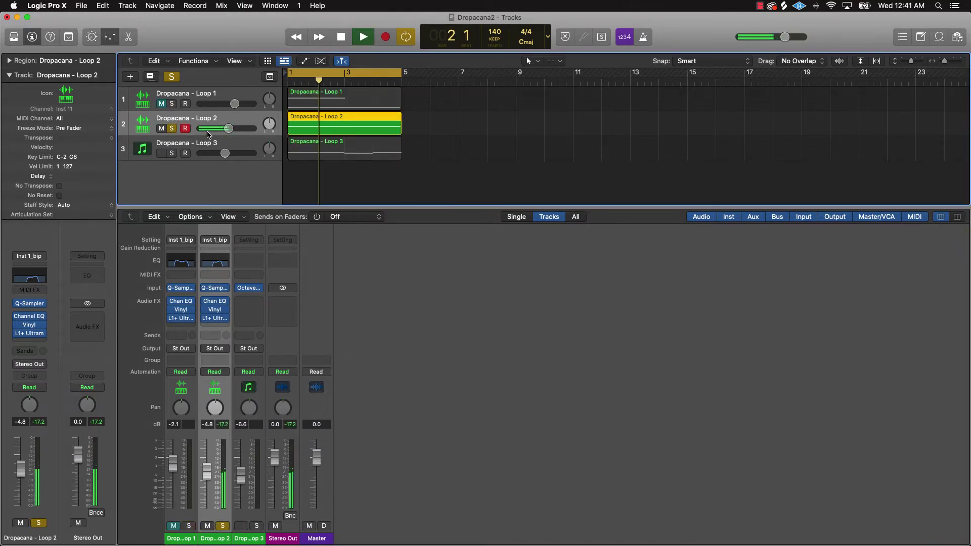
click(204, 302)
click(205, 301)
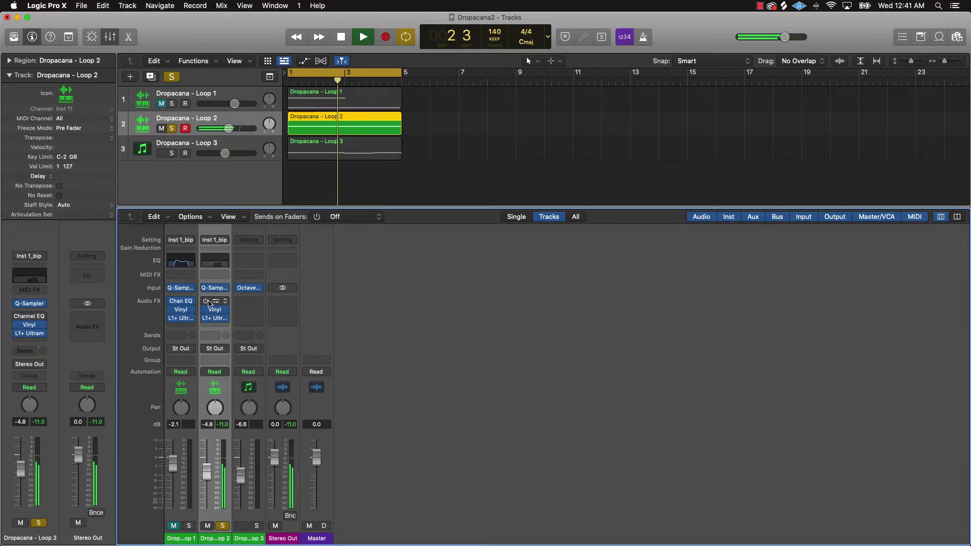
key(space)
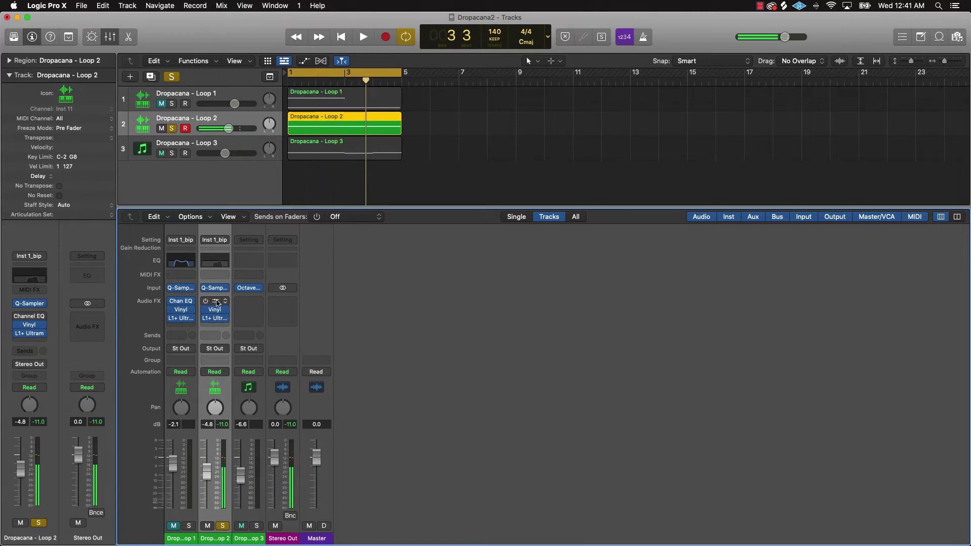
Step: Switch Dropacana - Loop 2's Channel EQ back on, listen to the loop, and reopen the EQ for editing
click(217, 303)
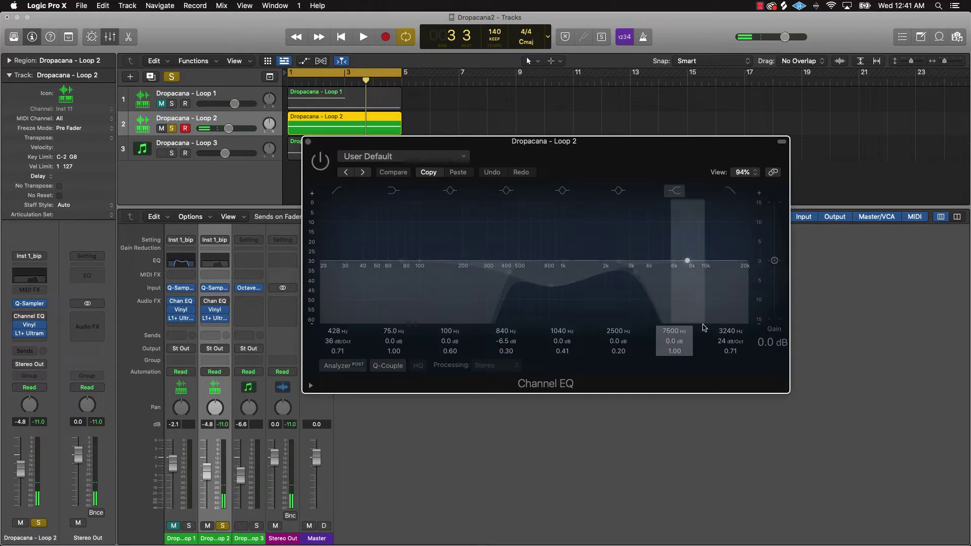
click(320, 162)
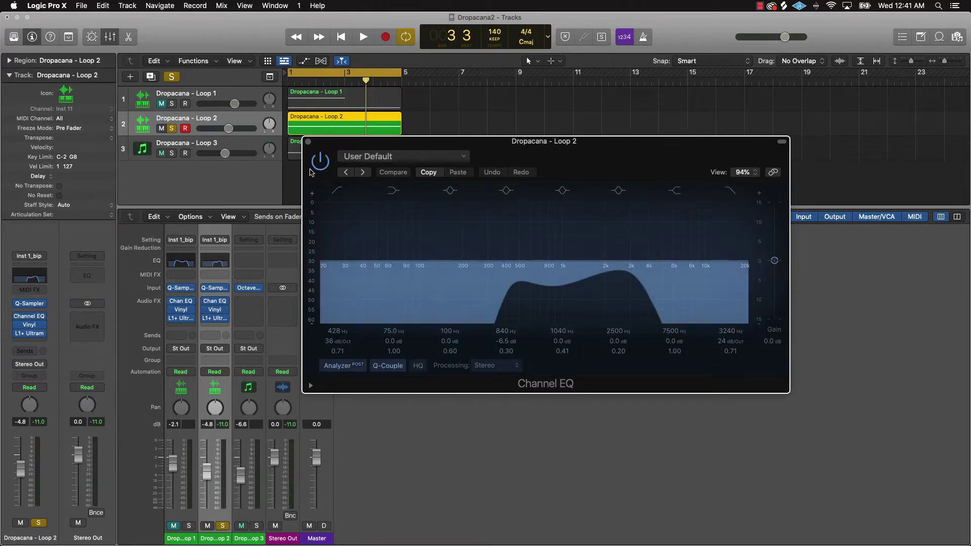
click(309, 143)
click(588, 186)
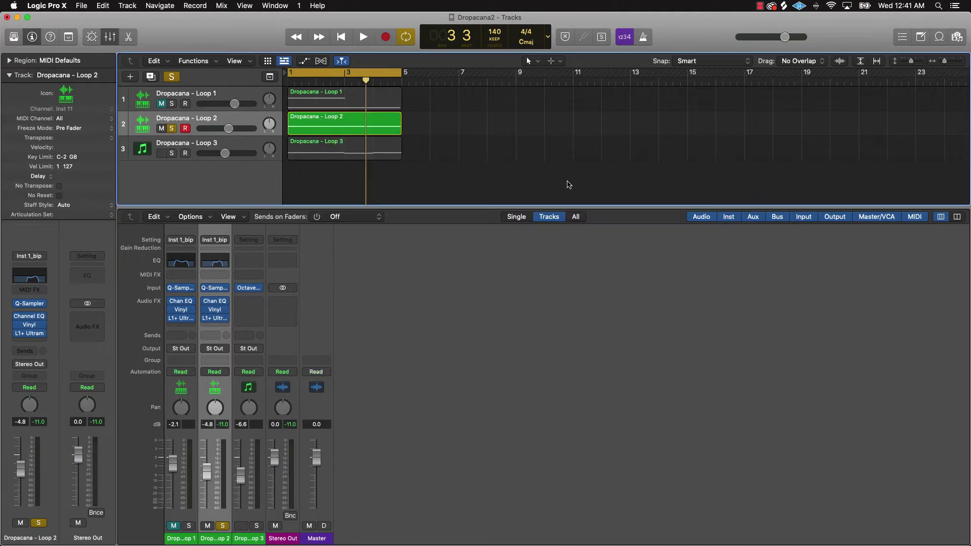
key(space)
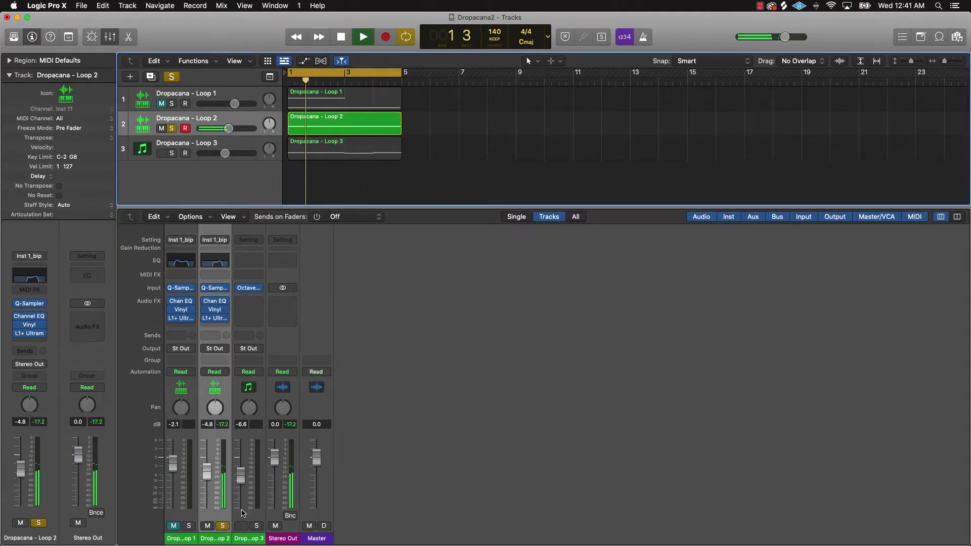
key(space)
click(216, 305)
click(216, 305)
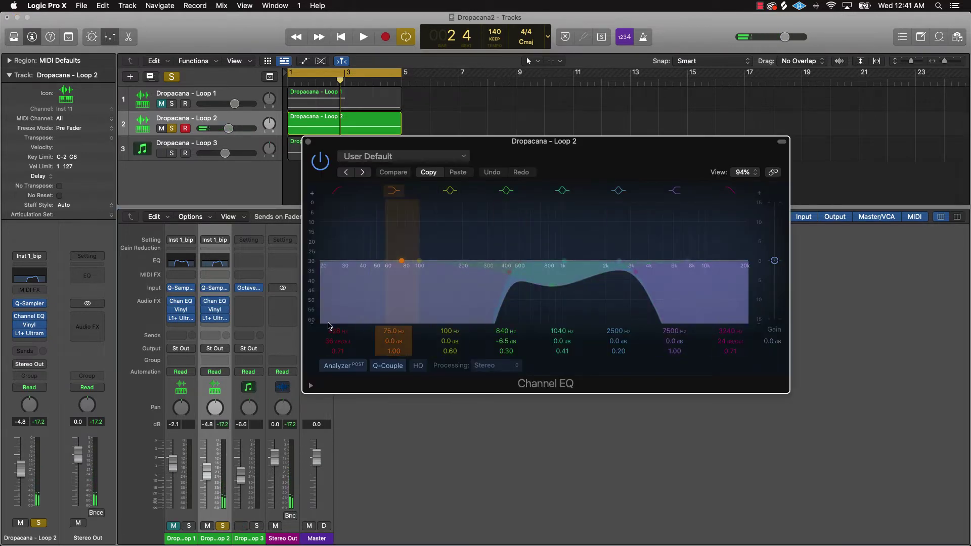
Step: Try lowering the low-cut frequency of Dropacana - Loop 2's Channel EQ to below 200 Hz and listen
drag(508, 272, 444, 272)
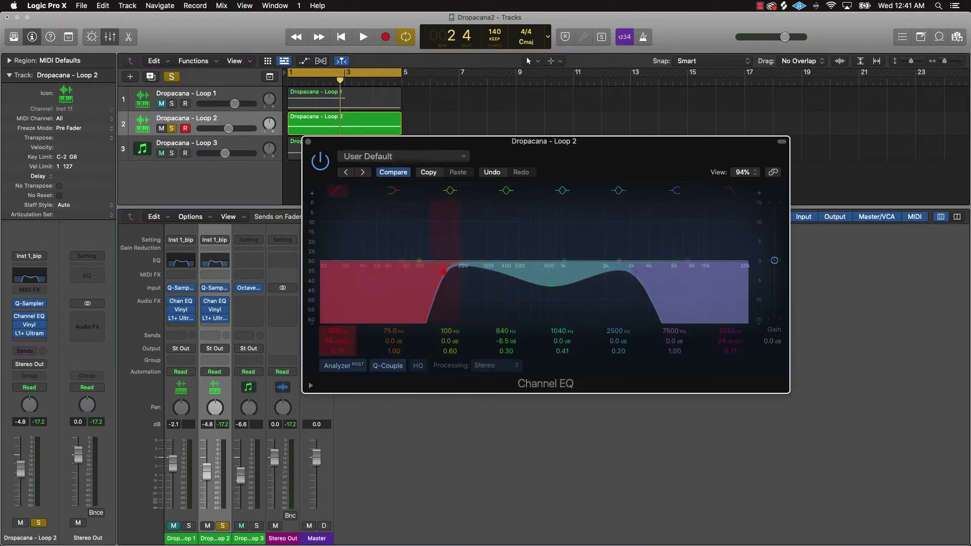
key(space)
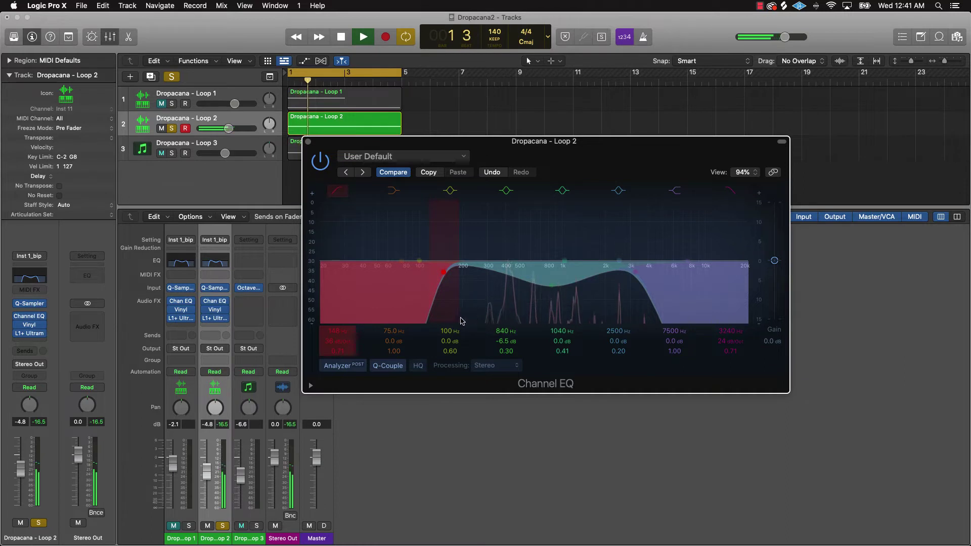
key(space)
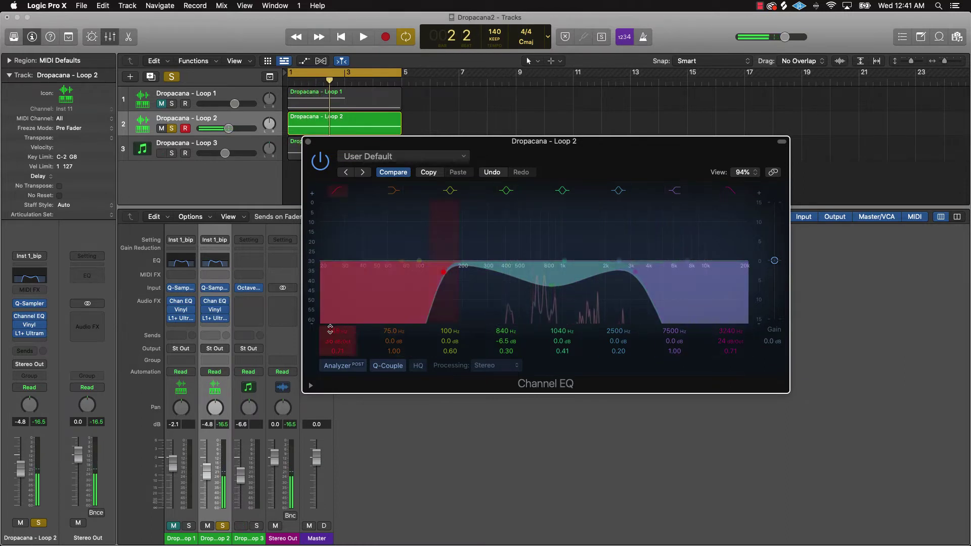
Step: Set Loop 2's low cut to 440 Hz, raise its high cut to above 7 kHz, and play the loop
drag(444, 272, 483, 272)
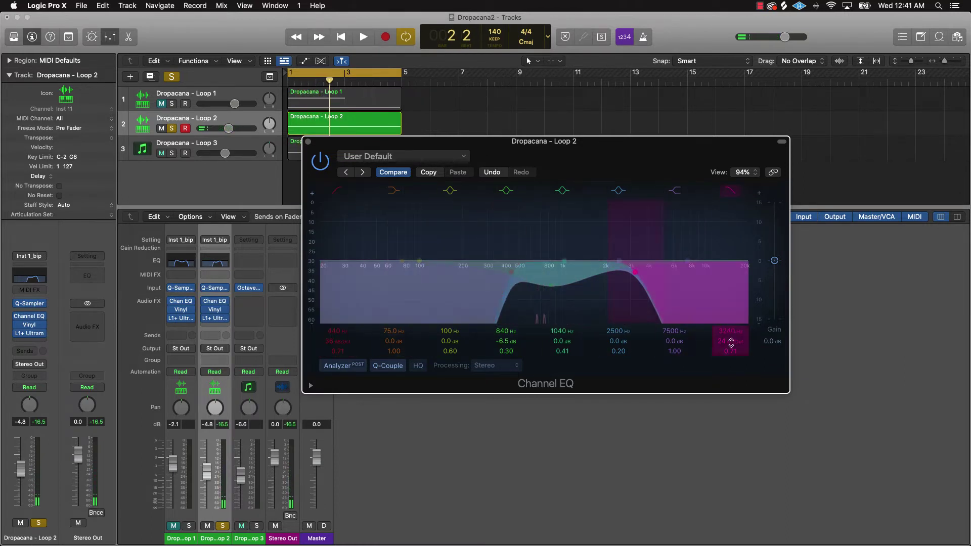
drag(731, 332, 727, 343)
key(space)
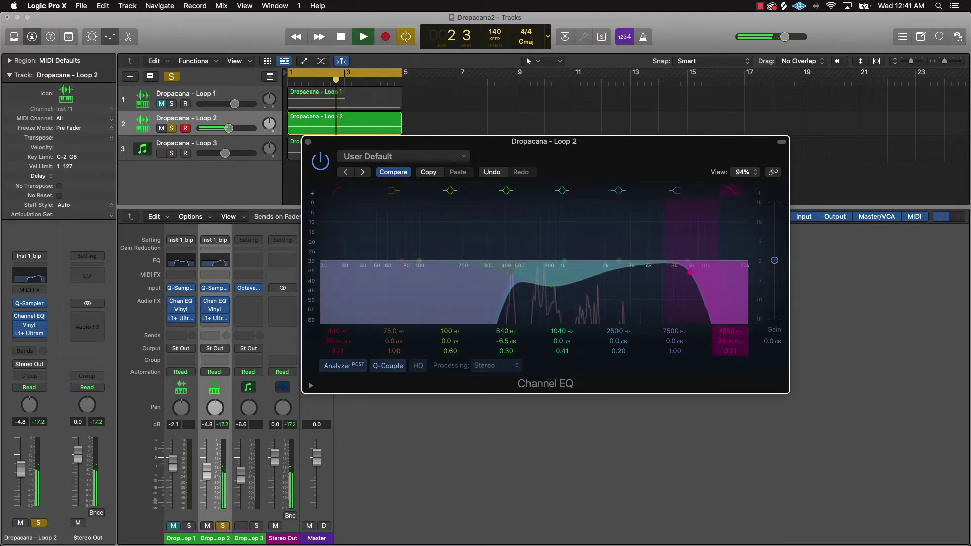
Step: Lower the low cut of Loop 2's Channel EQ to about 414 Hz, stop playback and close the EQ
drag(338, 331, 338, 334)
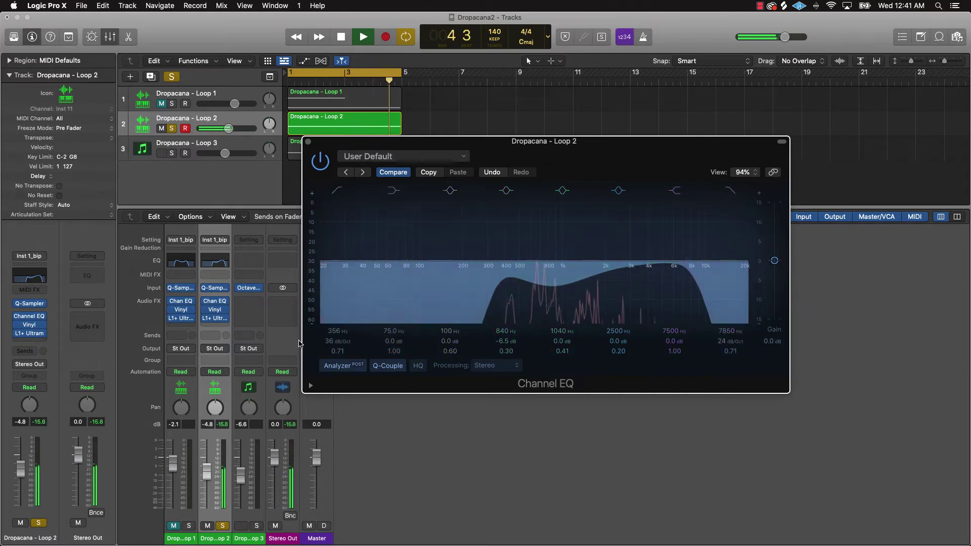
key(space)
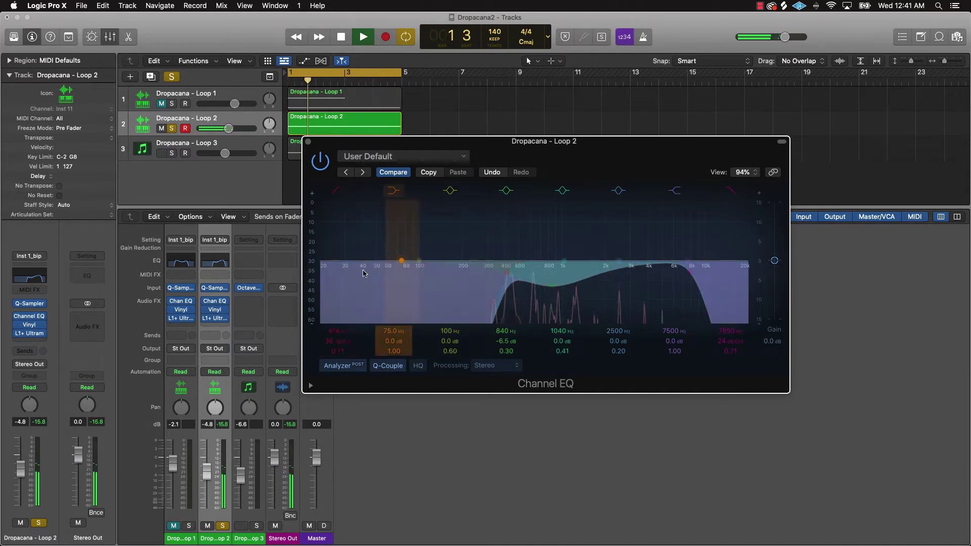
click(308, 142)
click(585, 173)
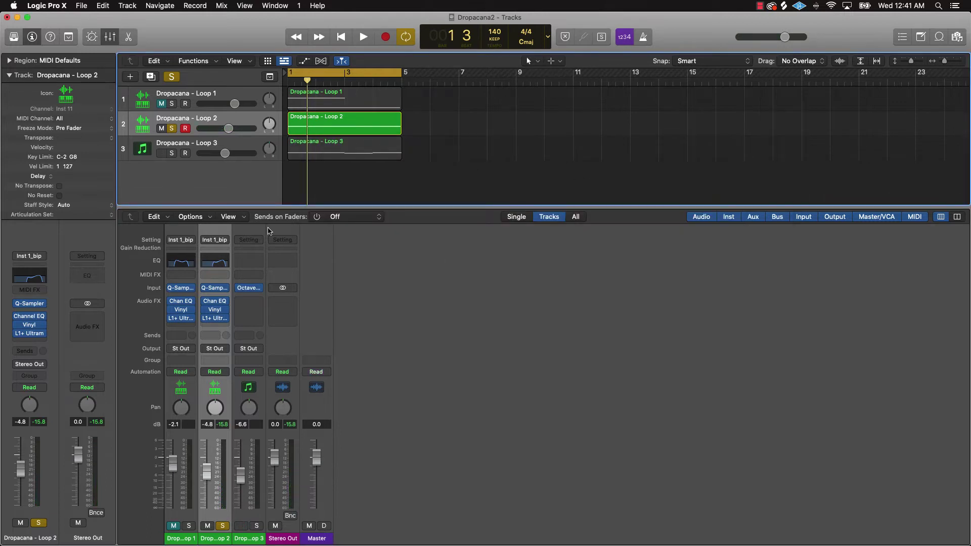
Step: Clear the solo on Loop 2 and the mute on Loop 1, and repeat all three loop regions three times up to bar 17
click(173, 77)
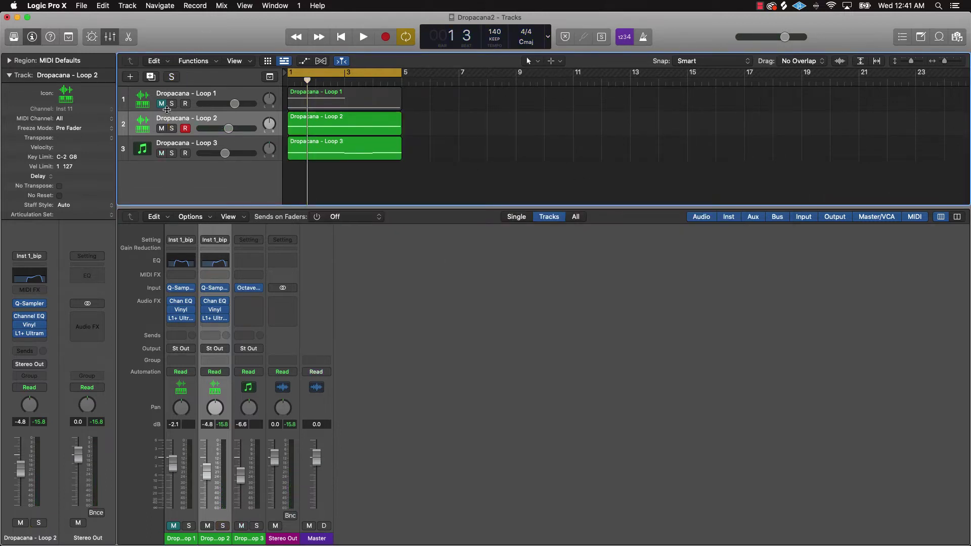
click(162, 105)
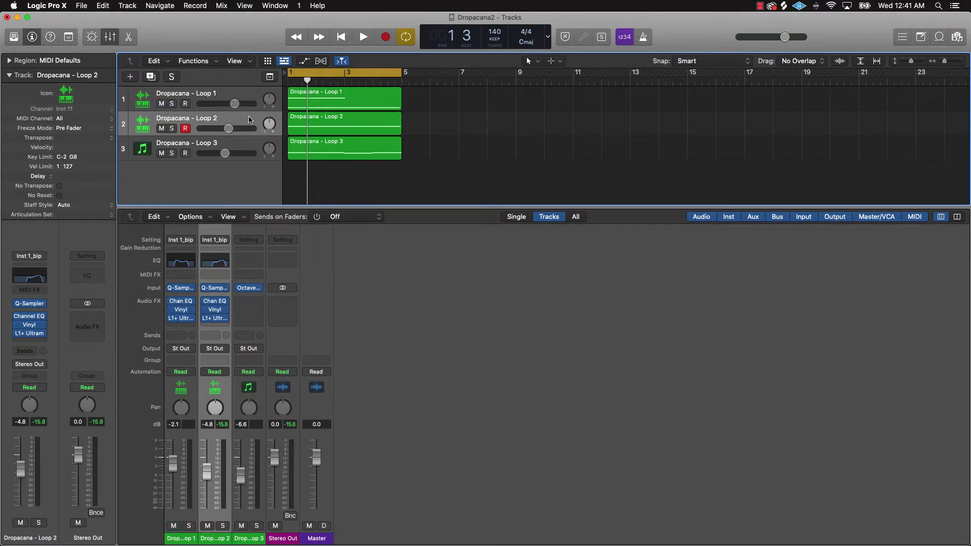
drag(412, 105, 332, 181)
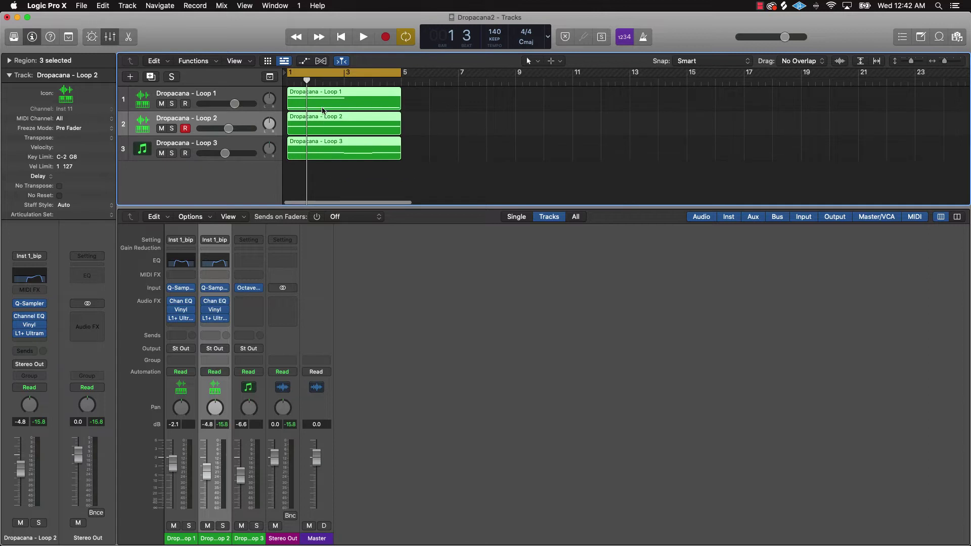
click(409, 81)
mouse_move(408, 81)
mouse_down()
mouse_move(429, 81)
mouse_move(402, 81)
mouse_up()
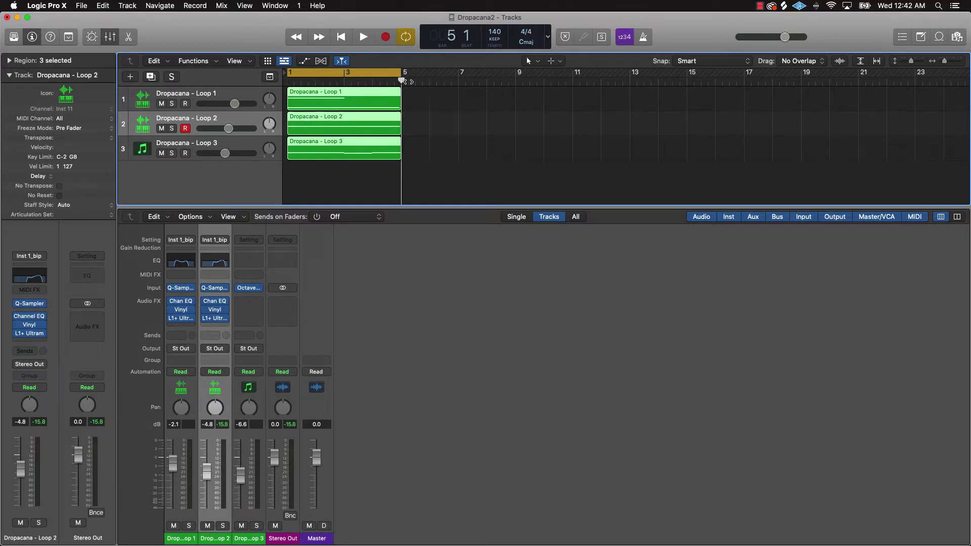
key(super+r)
key(super+r)
key(super+r)
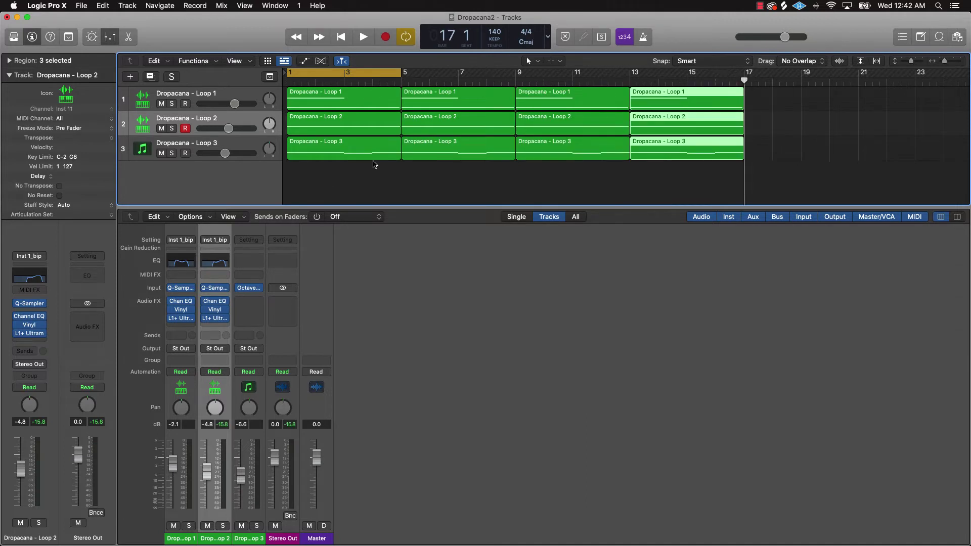
Step: Turn off cycling, mute the Loop 2 and Loop 3 tracks, and play the project from the beginning
click(327, 69)
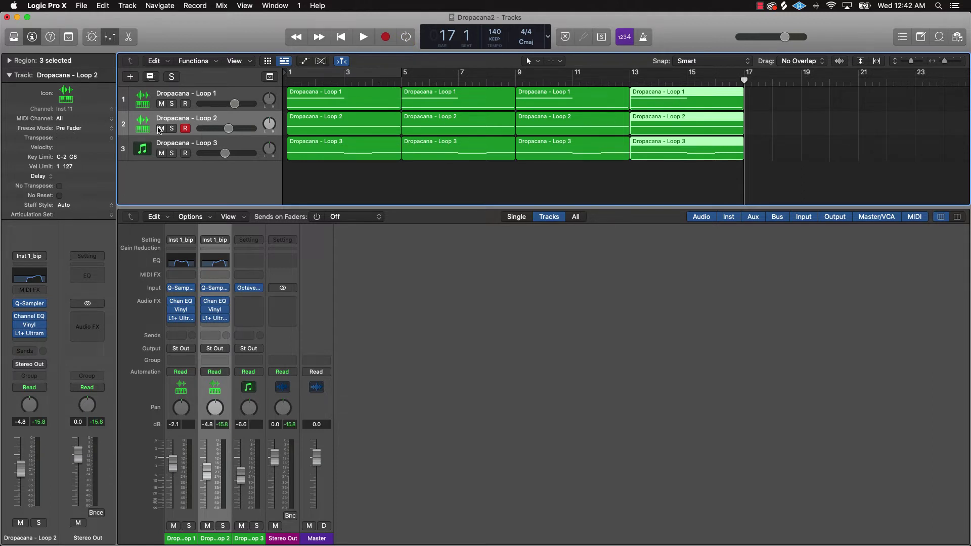
drag(162, 128, 162, 153)
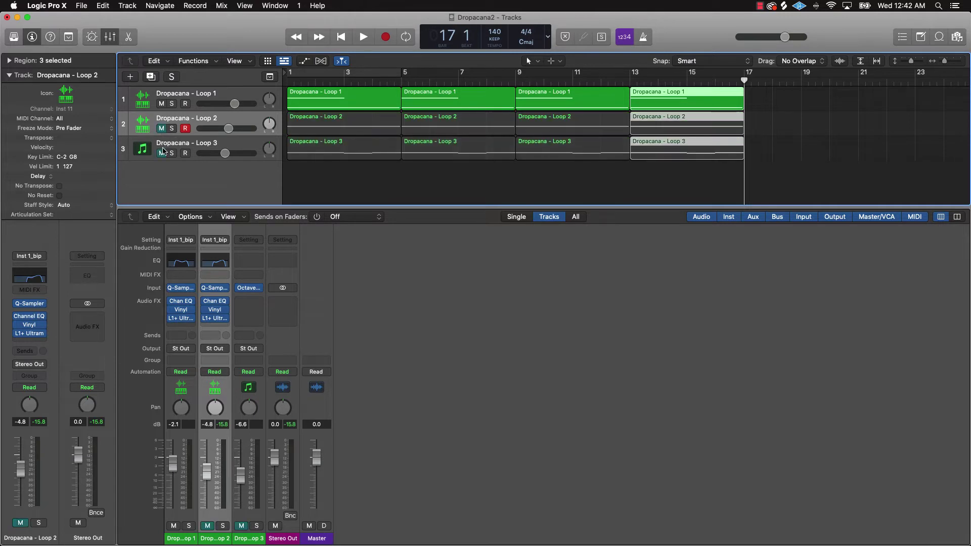
key(Return)
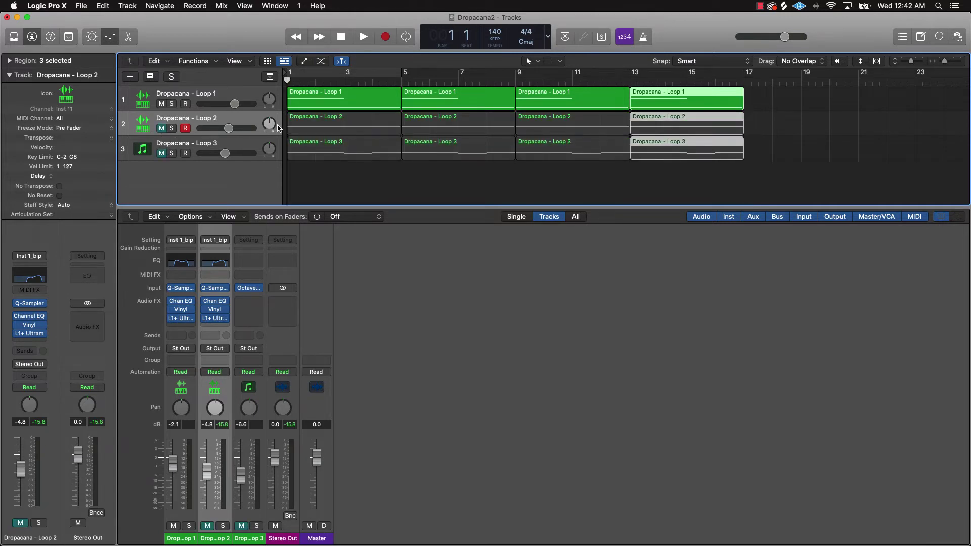
key(space)
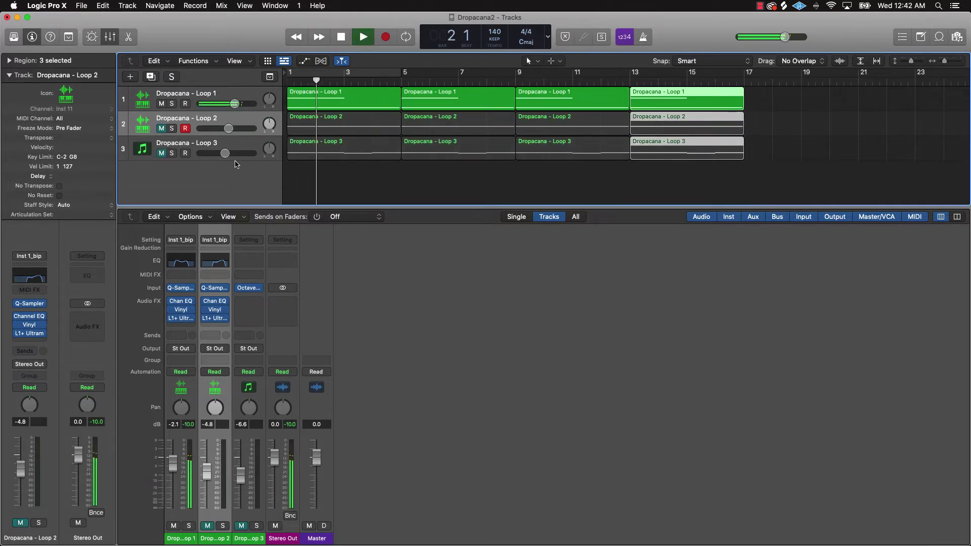
Step: Unmute the Loop 3 track with its bar 1 region muted, and raise its volume to -1.9 dB
click(162, 154)
click(325, 154)
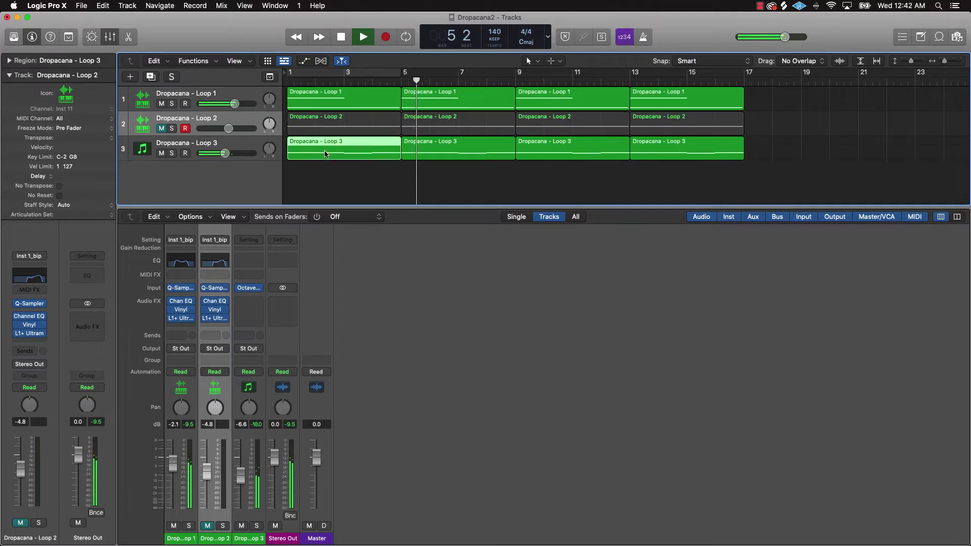
key(ctrl+m)
drag(234, 156, 244, 155)
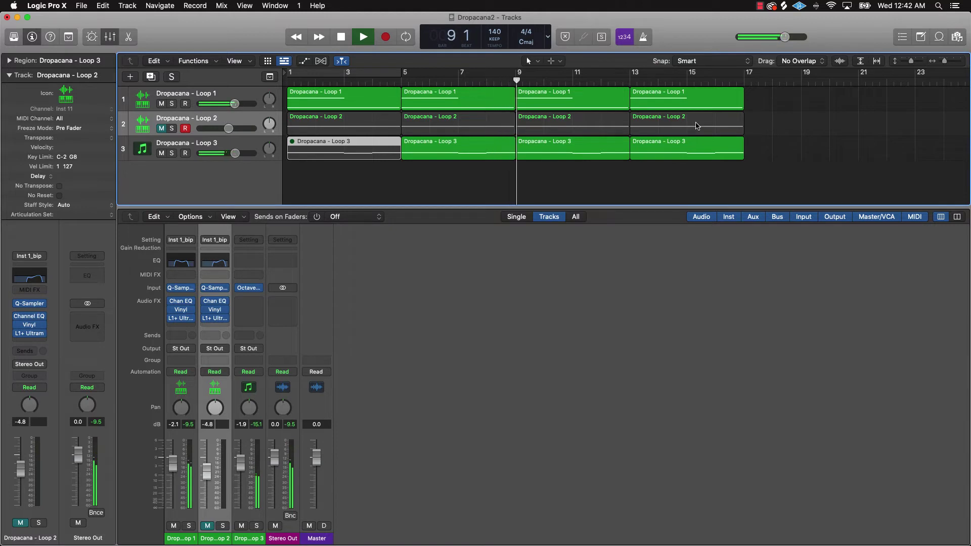
Step: Mute the Loop 1 region at bar 13 and unmute the Loop 2 track
click(658, 99)
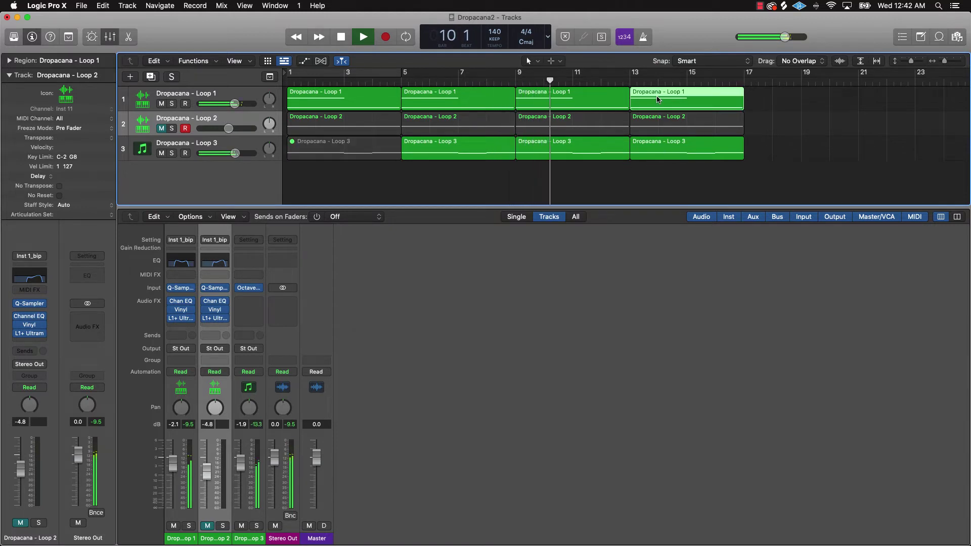
key(ctrl+m)
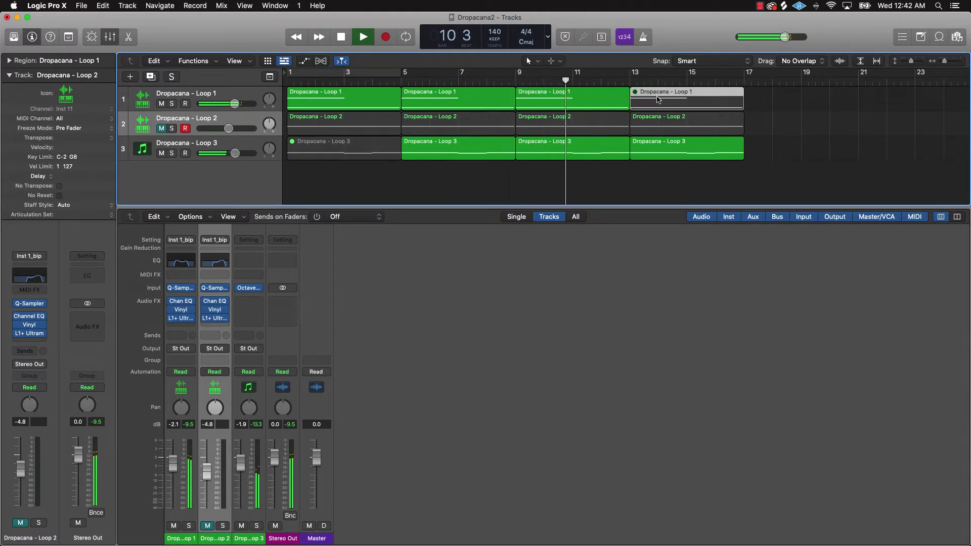
click(161, 129)
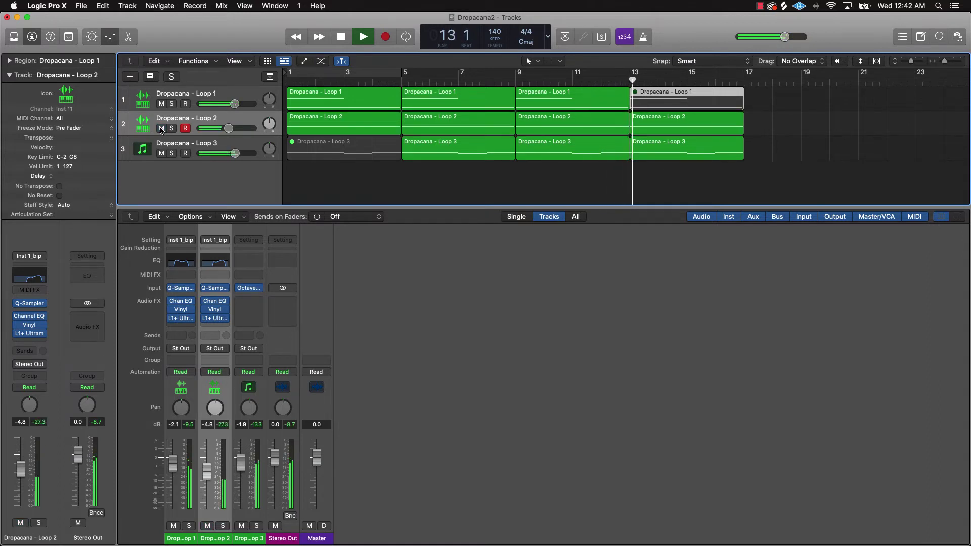
Step: Stop playback and mute the Loop 3 region at bar 13
click(599, 123)
key(shift+Left)
key(shift+Left)
key(space)
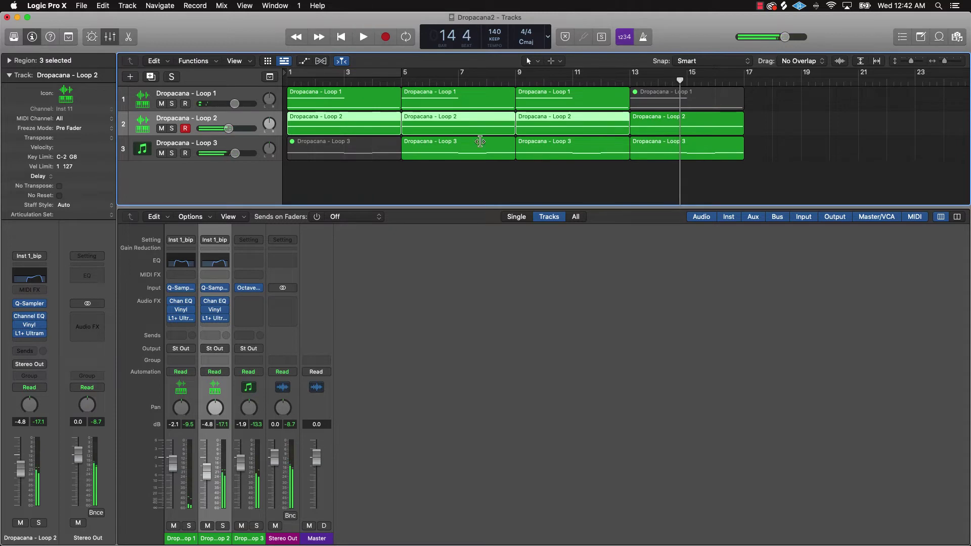
click(676, 156)
key(ctrl+m)
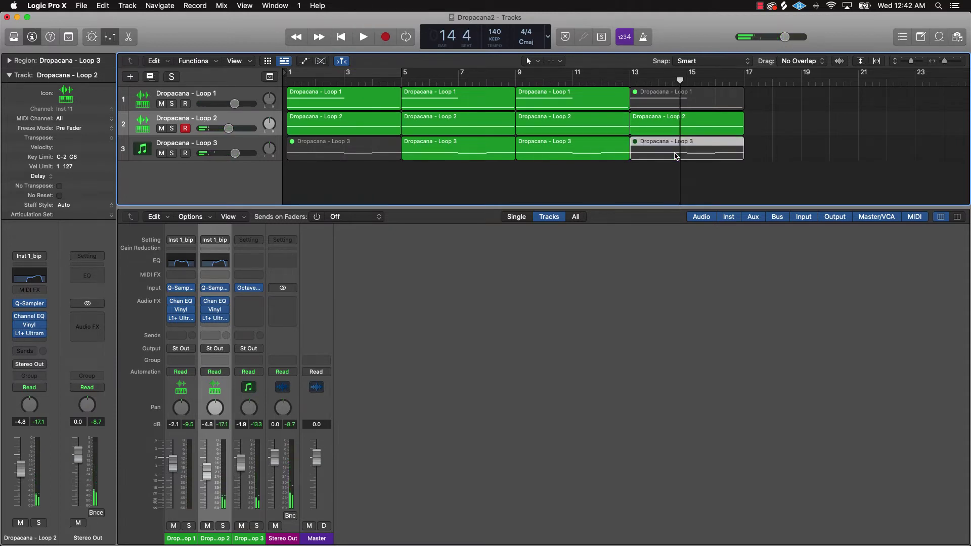
Step: Mute the first three Loop 2 regions, at bars 1, 5 and 9
click(577, 123)
shift+click(455, 126)
shift+click(385, 129)
key(ctrl+m)
Step: Copy the three regions at bar 13 to bar 17 on their own tracks
drag(683, 166, 851, 108)
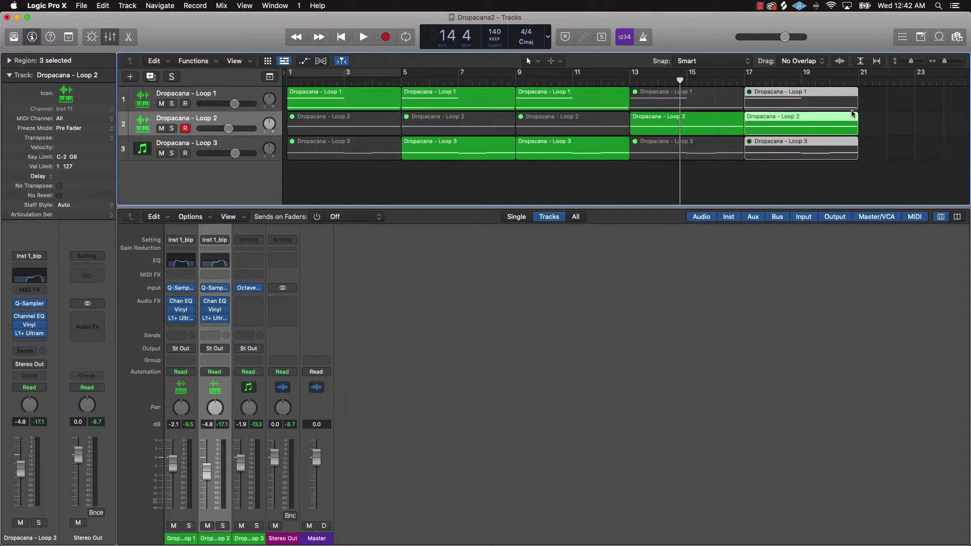
key(super+Left)
scroll(504, 117, left, 2)
key(shift+super+a)
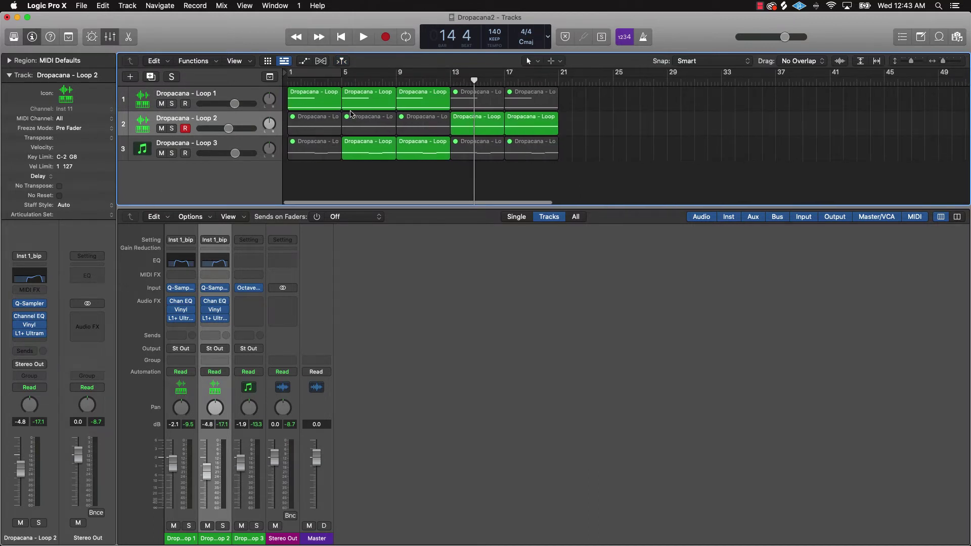
key(super+Left)
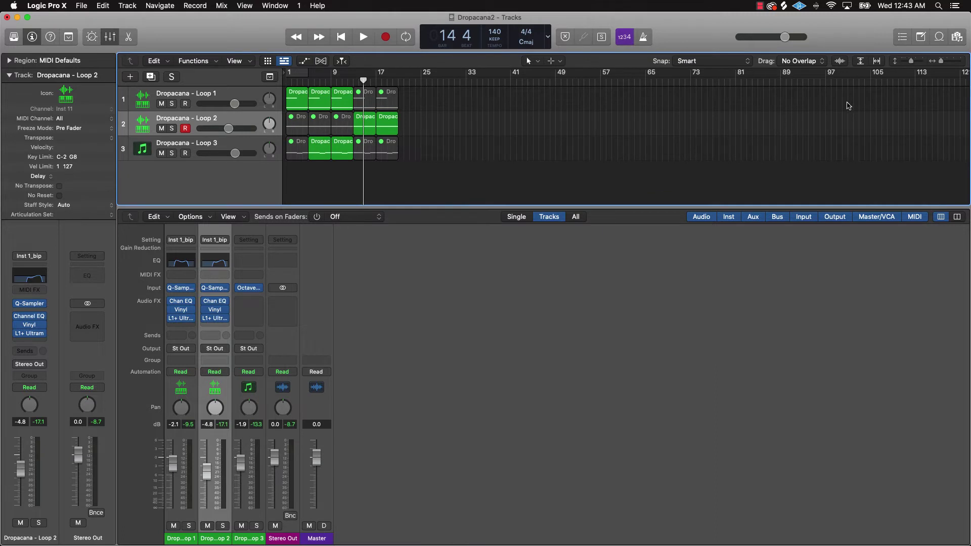
scroll(850, 103, right, 3)
drag(964, 75, 366, 146)
key(z)
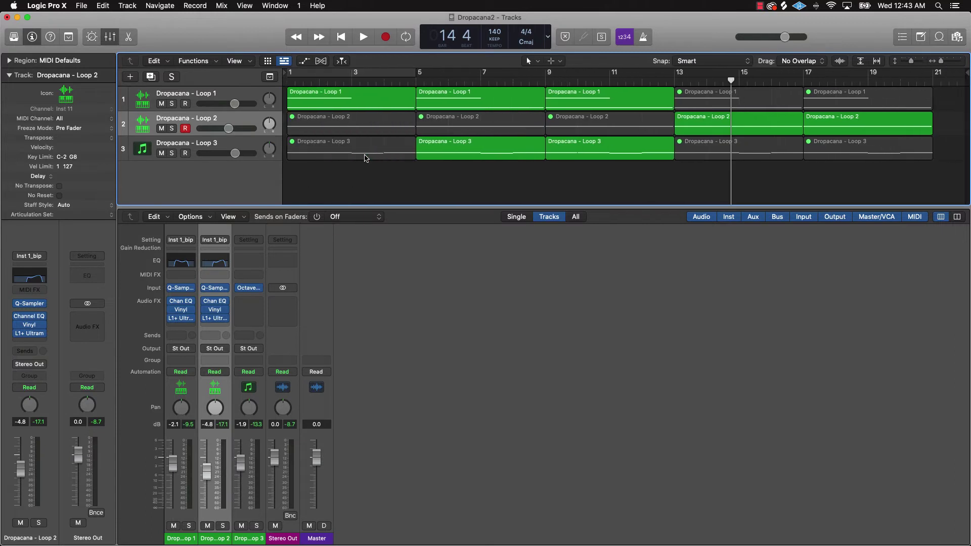
Step: Disarm recording on the Loop 2 track and play the arrangement from the beginning
key(Return)
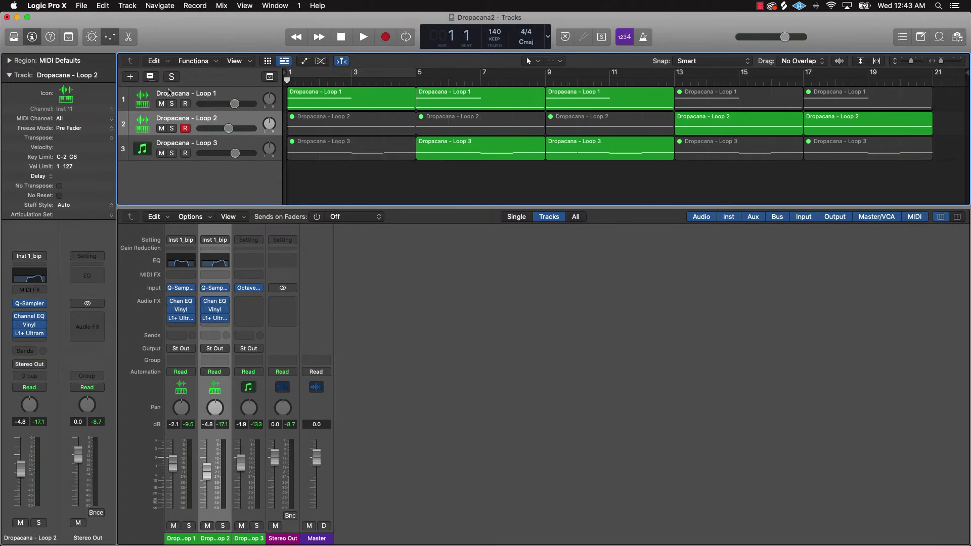
click(185, 128)
key(space)
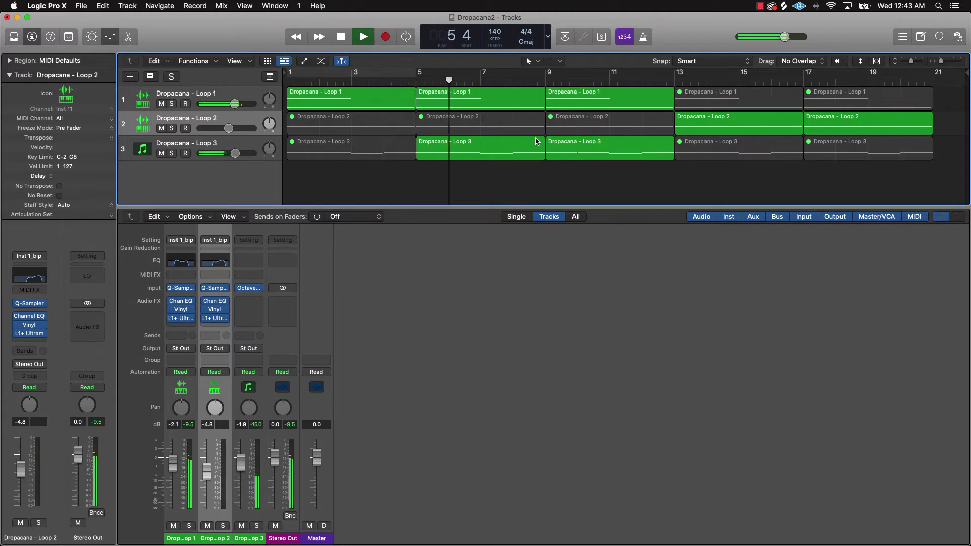
Step: Mute the Loop 1 region at bar 9, listen through to bar 21, and clear the selection
click(581, 98)
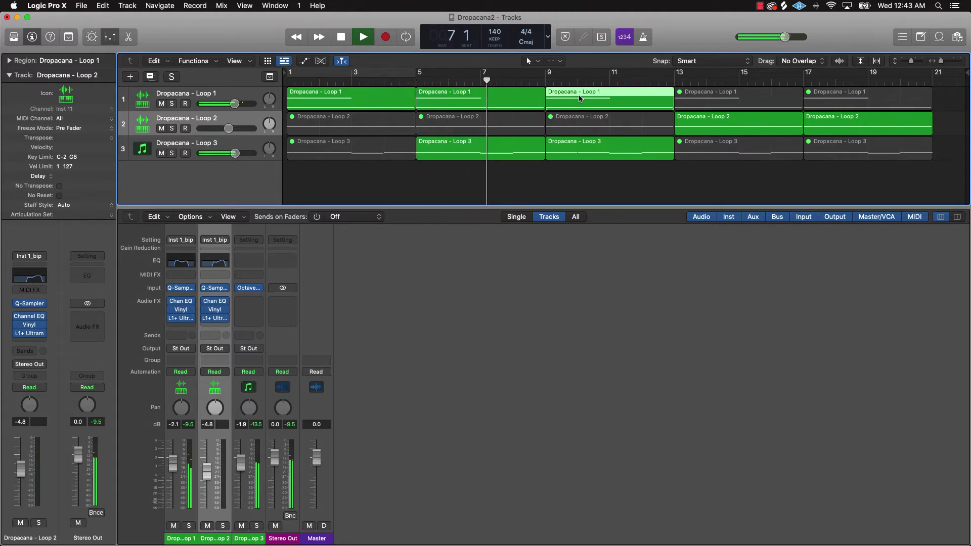
key(ctrl+m)
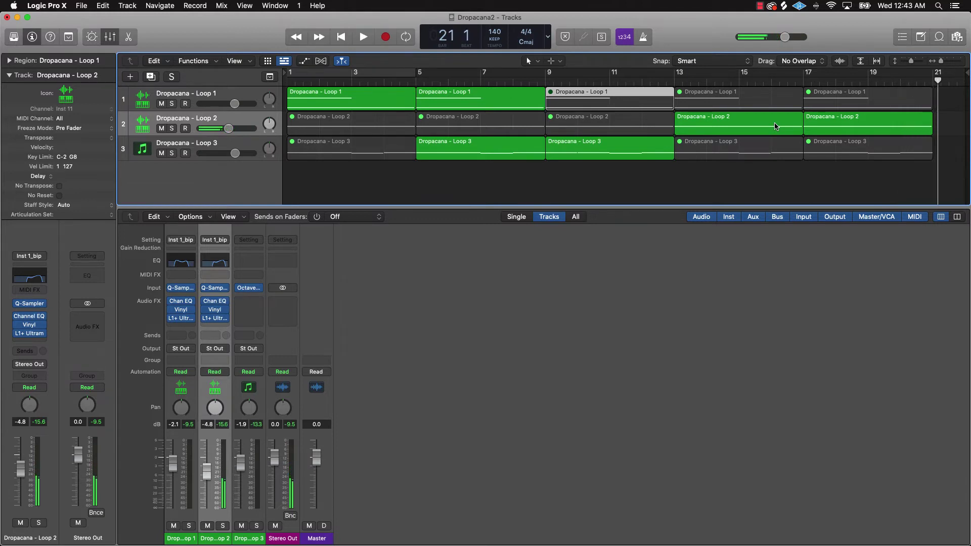
click(683, 181)
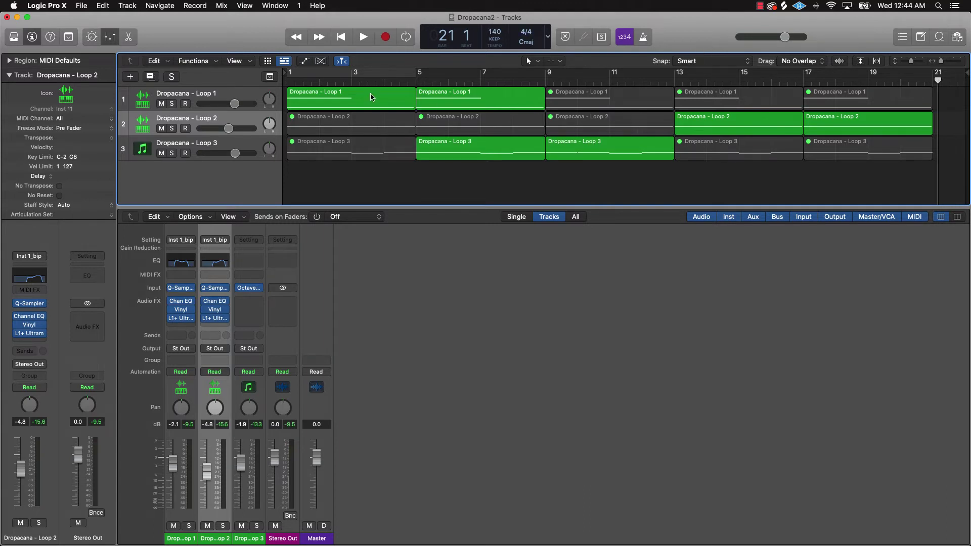
Step: Insert a stereo Adaptive Limiter on the Stereo Out channel
click(281, 304)
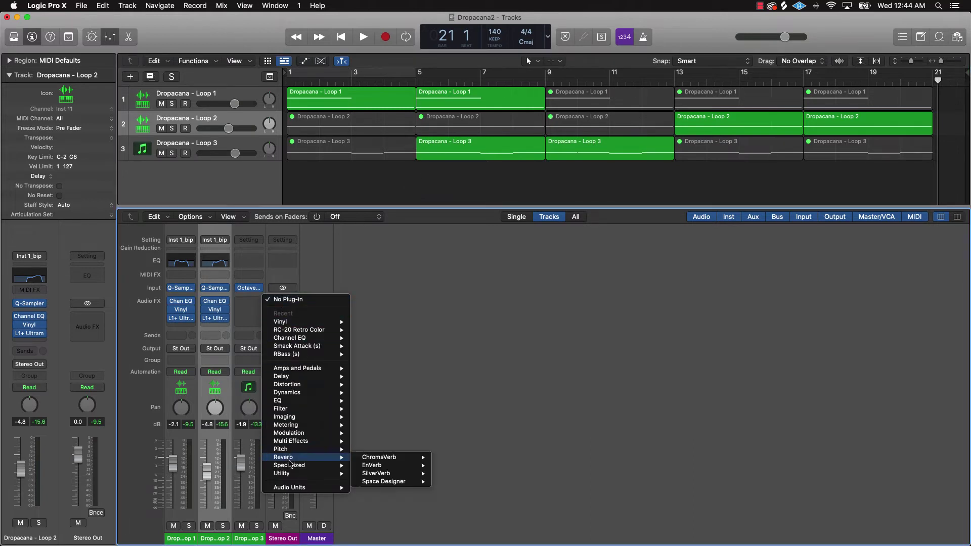
mouse_move(330, 492)
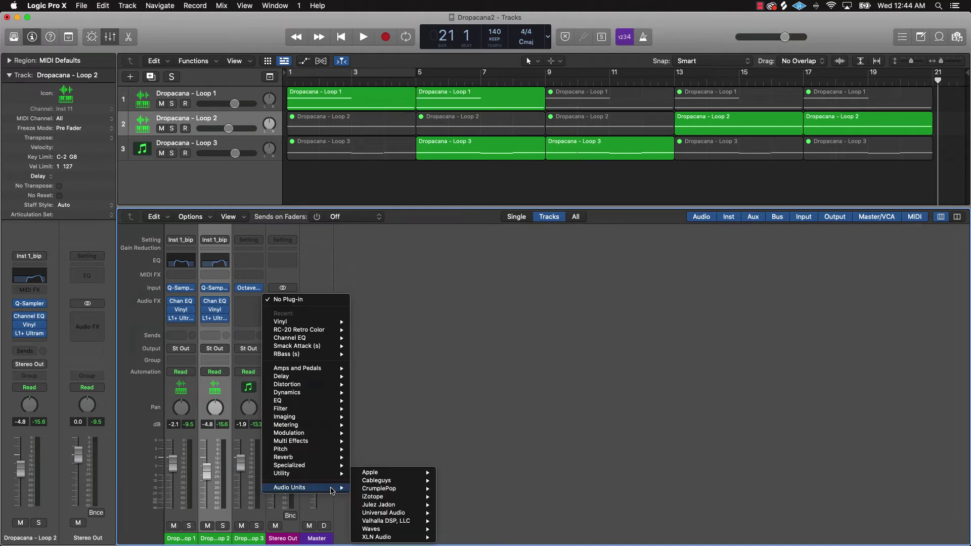
mouse_move(303, 393)
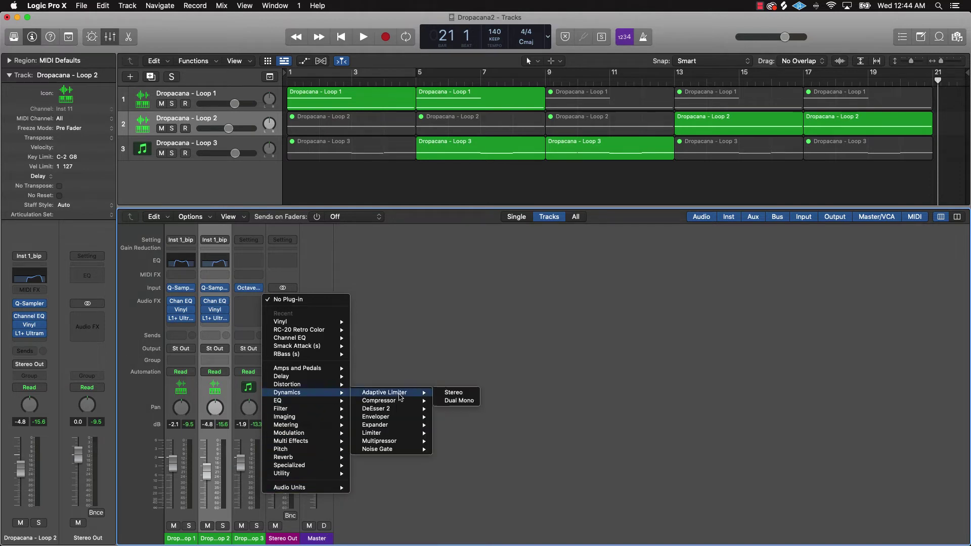
click(454, 393)
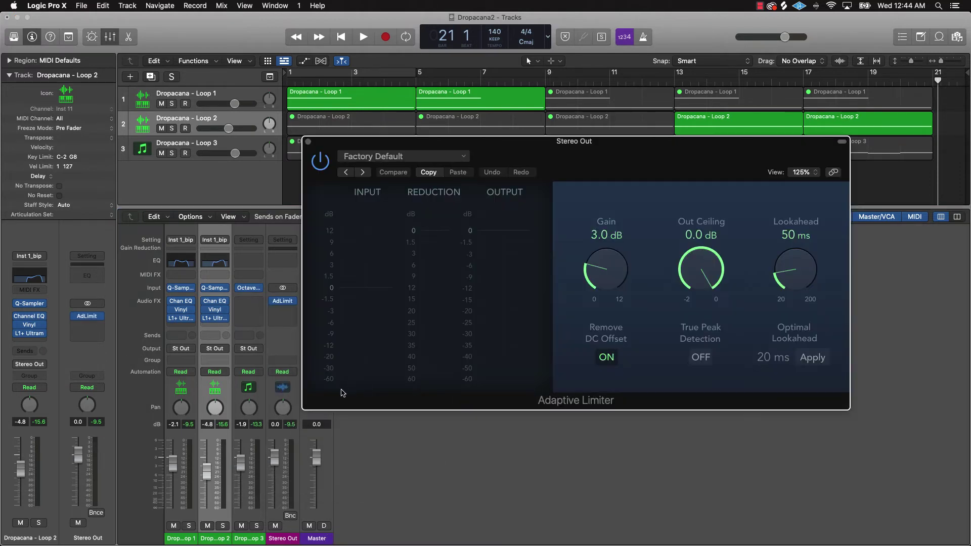
Step: Set the Adaptive Limiter's out ceiling to -0.1 dB and its gain to 0.0 dB, and close it
drag(699, 264, 697, 266)
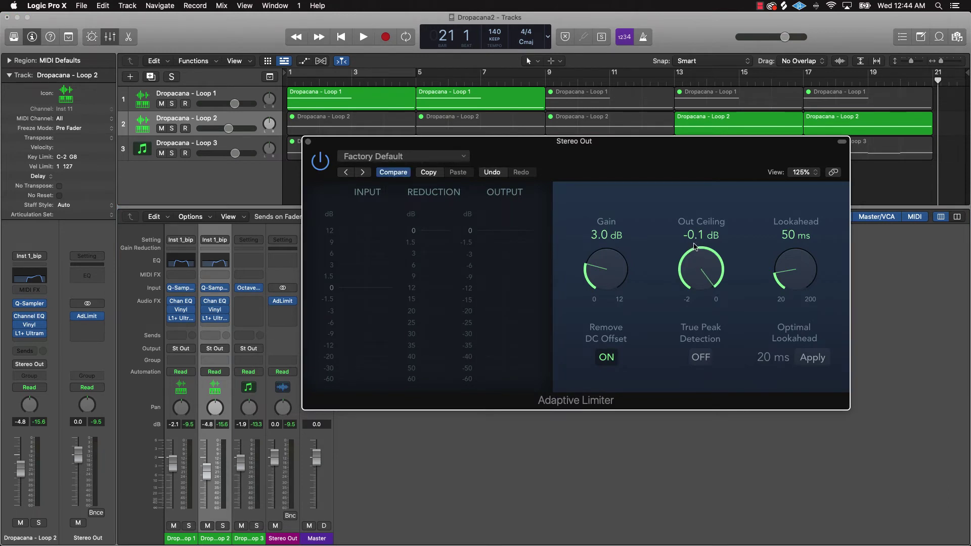
drag(607, 269, 603, 305)
click(706, 360)
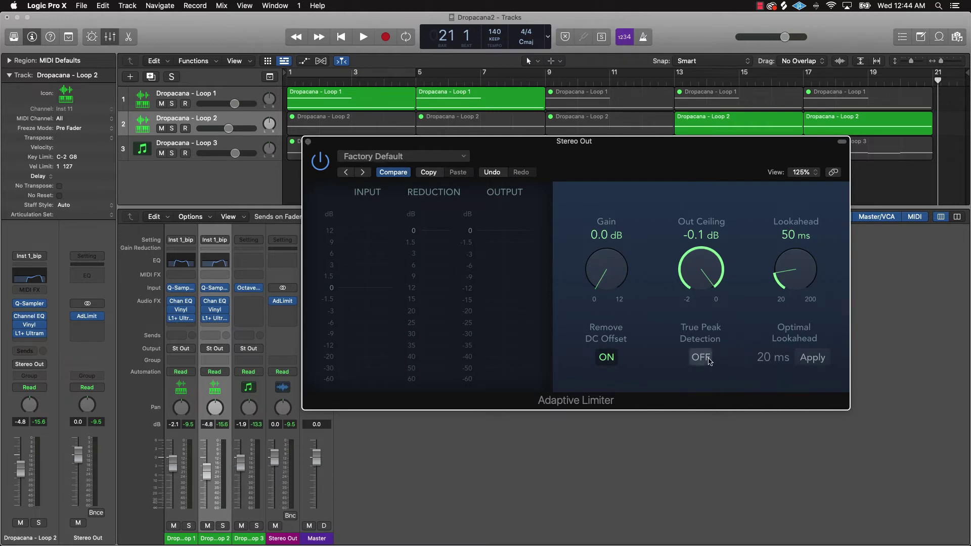
click(308, 141)
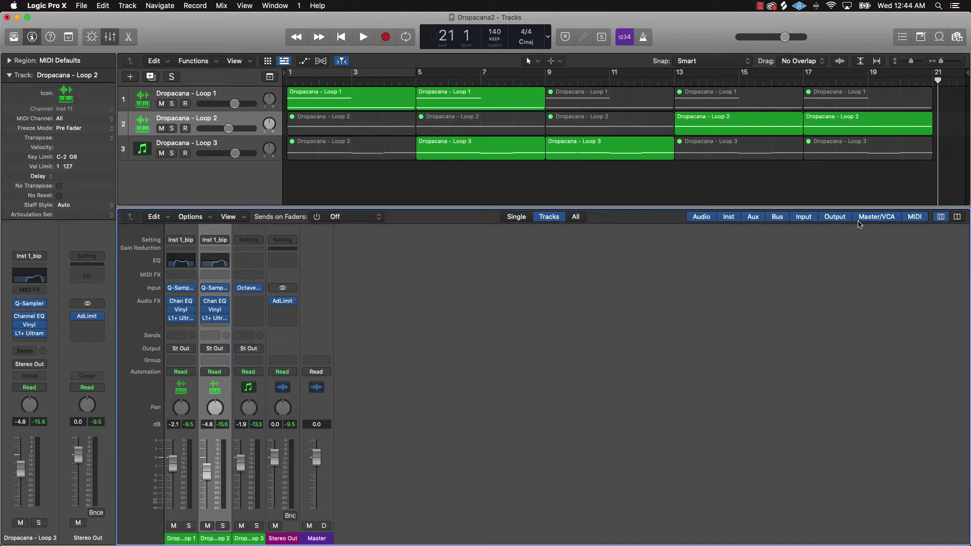
Step: Set up a PCM Wave bounce of the whole project from bar 1 with a 48000 sample rate
key(Return)
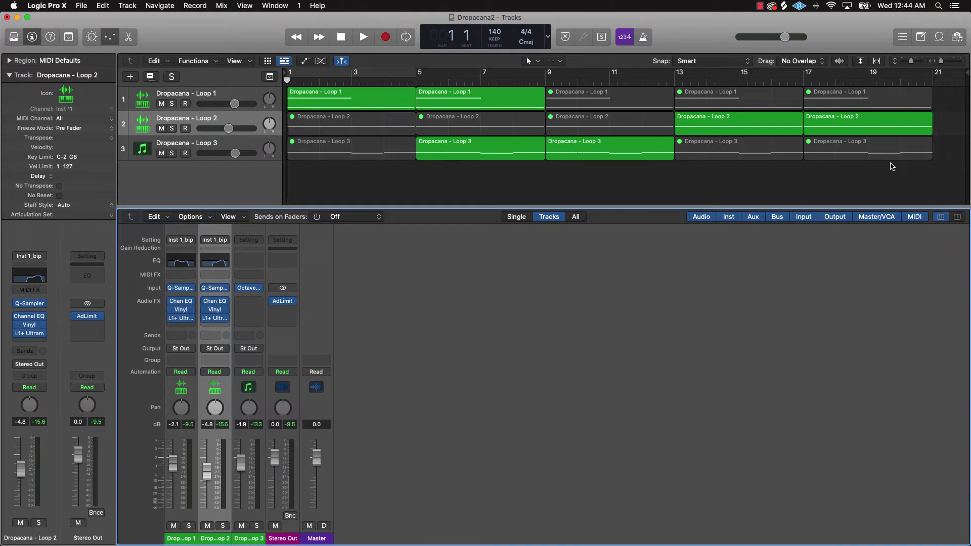
key(super+b)
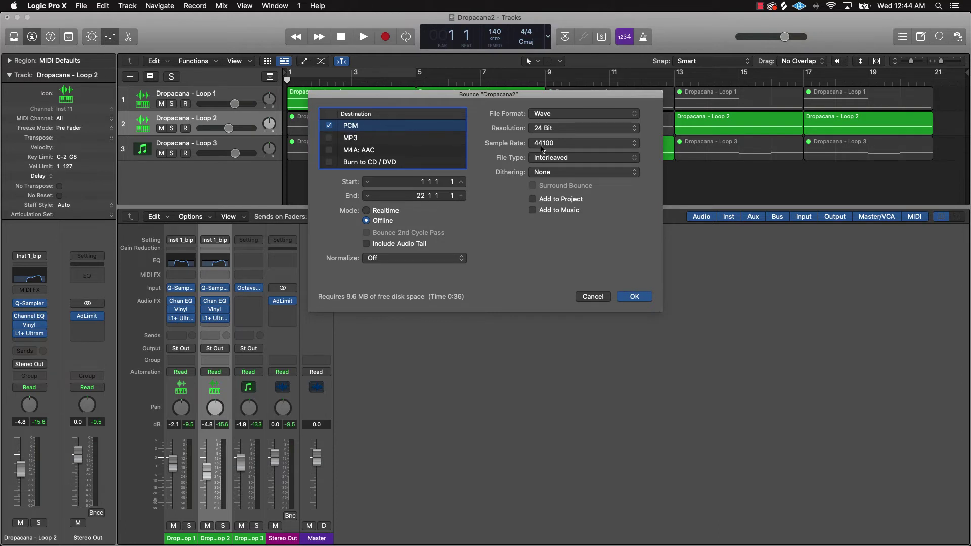
click(328, 126)
click(329, 125)
click(537, 144)
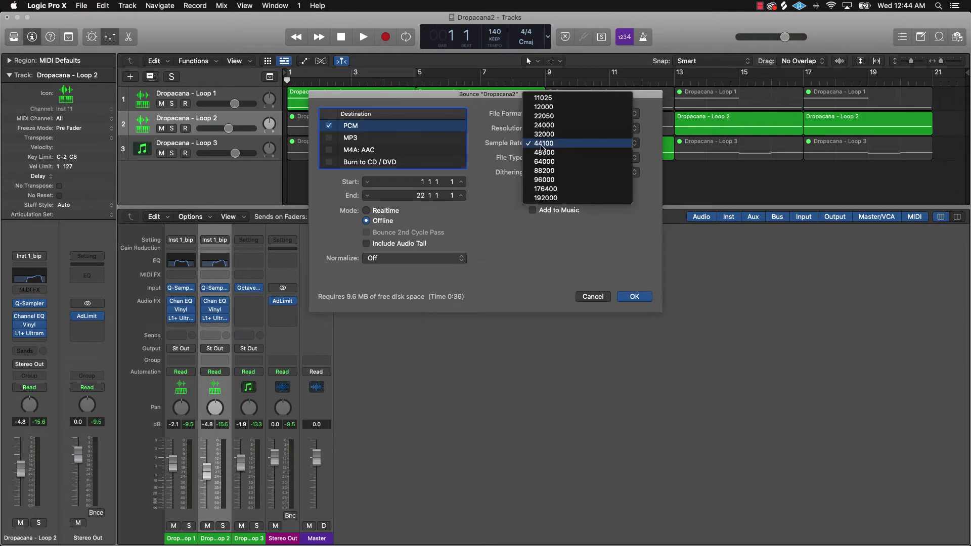
click(544, 153)
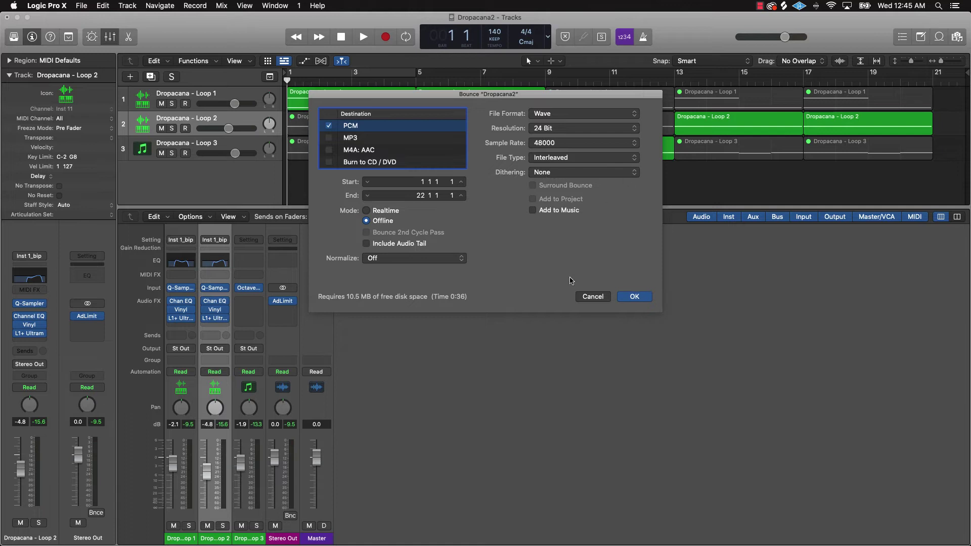
click(644, 298)
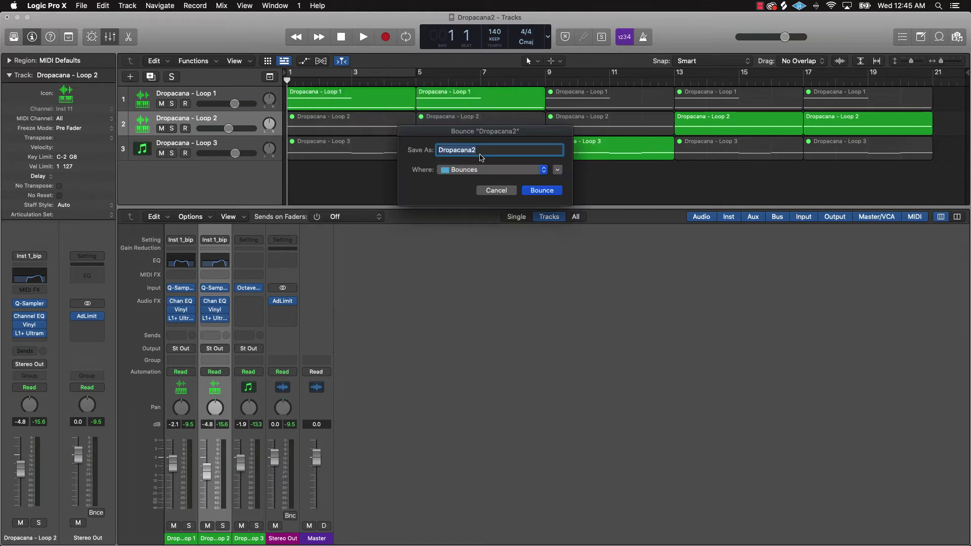
Step: Bounce the mix to the Desktop under the name "Dropacana - 140 BPM - LOOP"
click(481, 171)
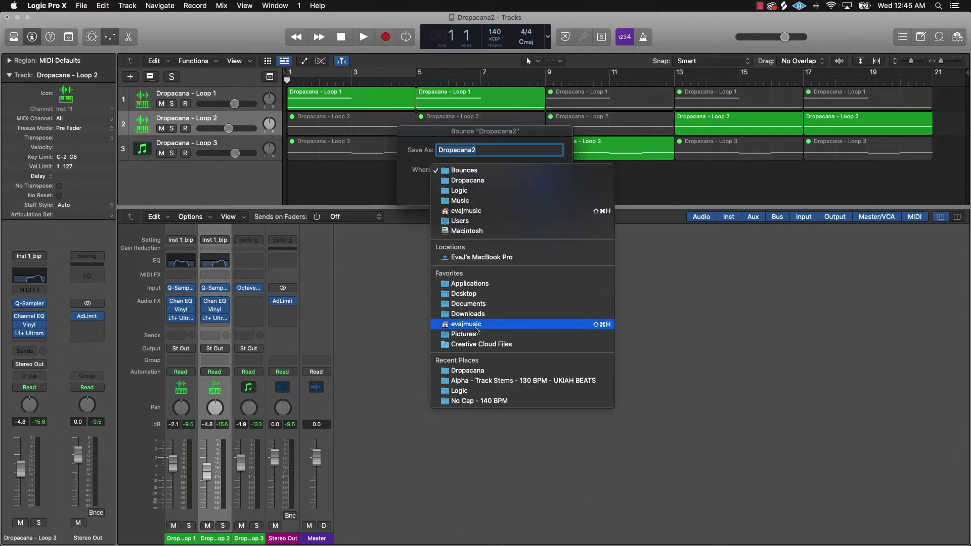
click(473, 293)
click(486, 149)
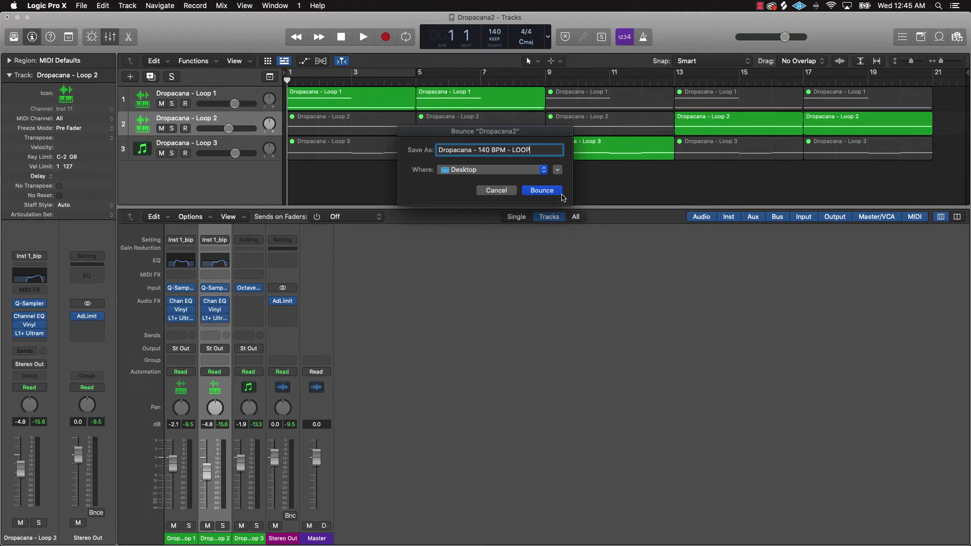
click(534, 195)
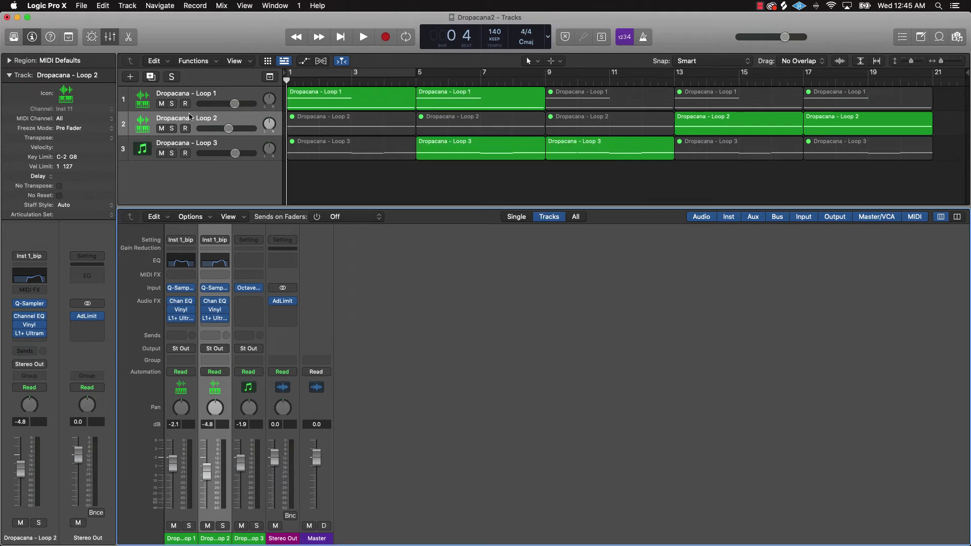
Step: Save the project as a new version named Dropacana3 in the Dropacana folder
click(368, 197)
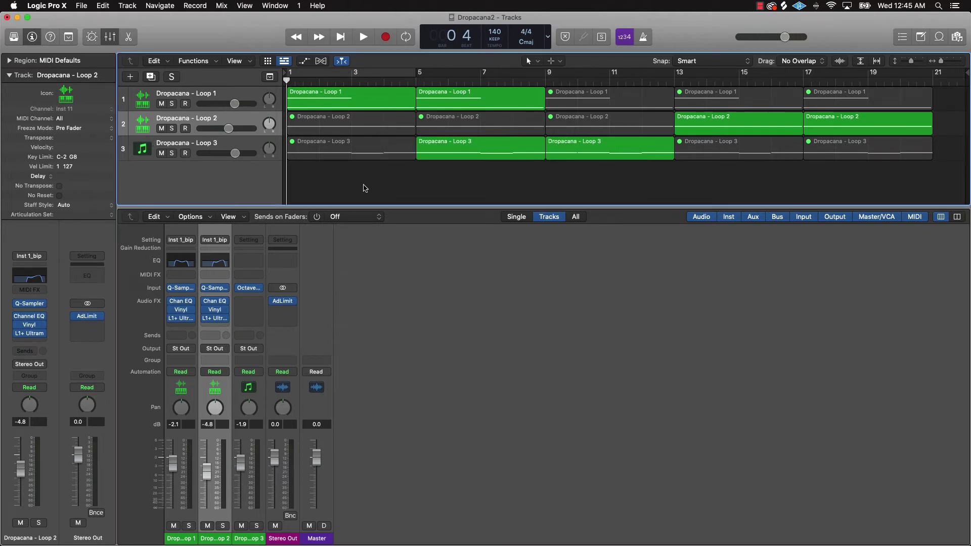
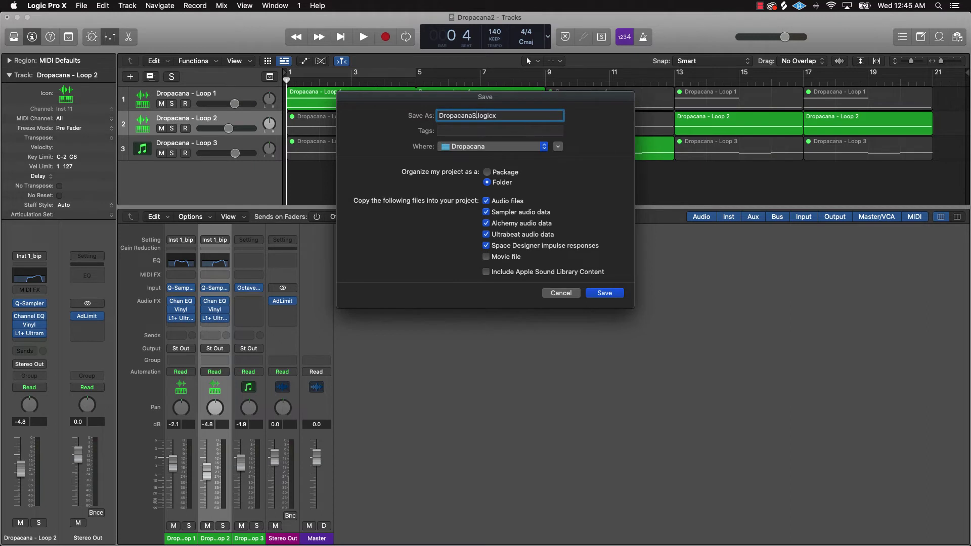
key(Return)
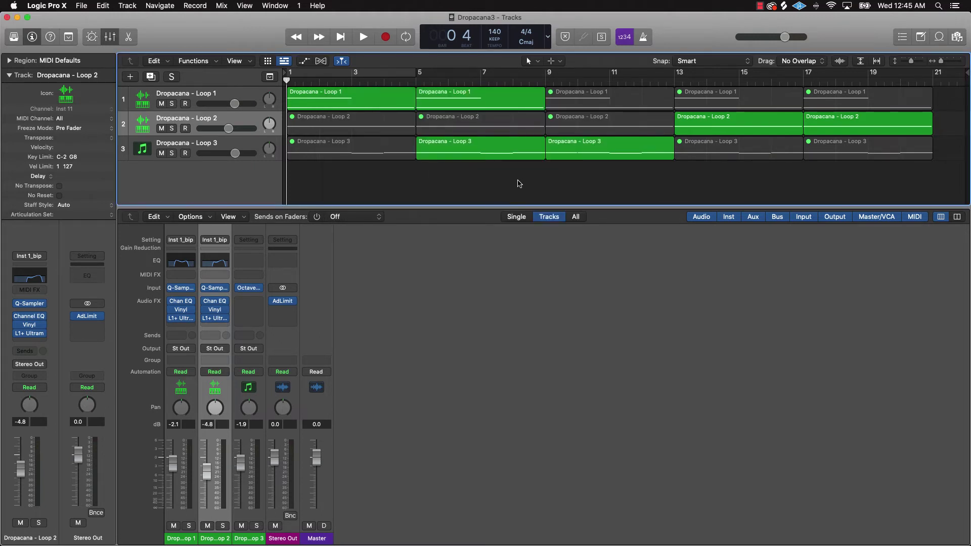
Step: Unmute the Loop 2 and Loop 3 regions between bars 1 and 9 so all regions there are active
drag(536, 183, 231, 57)
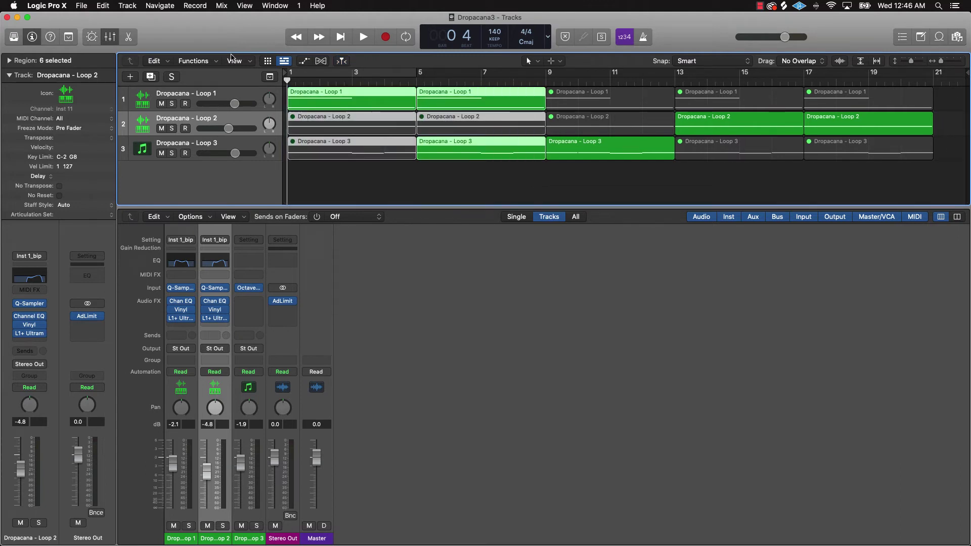
key(ctrl+m)
key(ctrl+m)
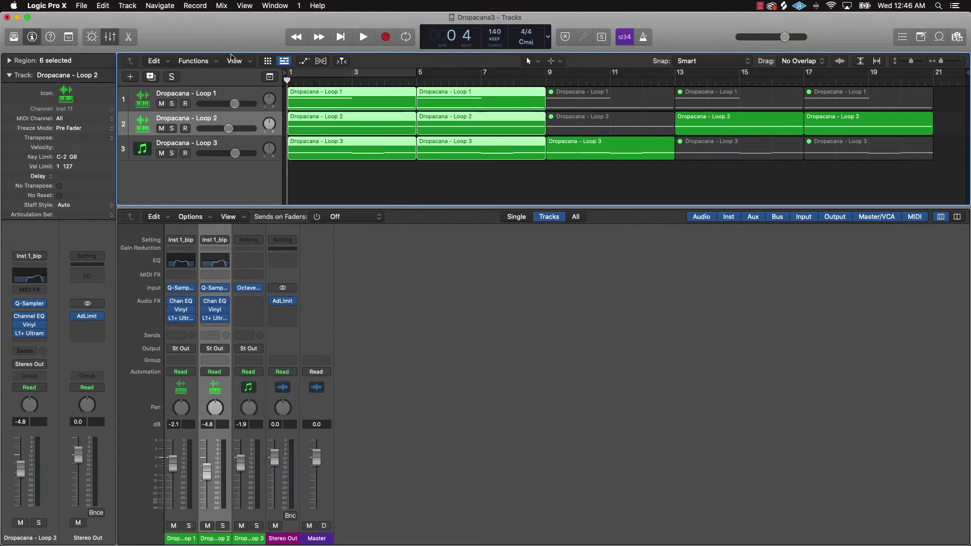
Step: Delete all regions on the three tracks from bar 9 onward
click(606, 192)
drag(606, 192, 965, 85)
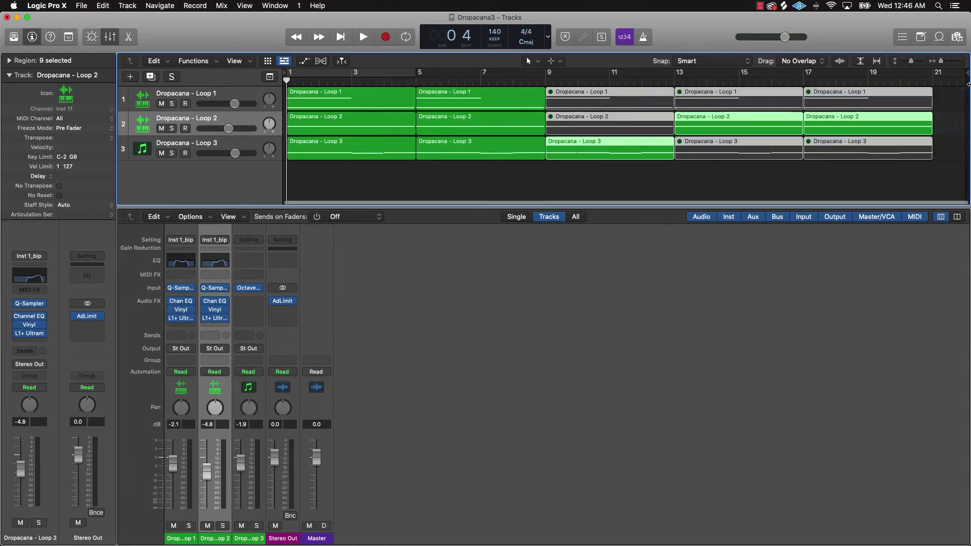
key(Delete)
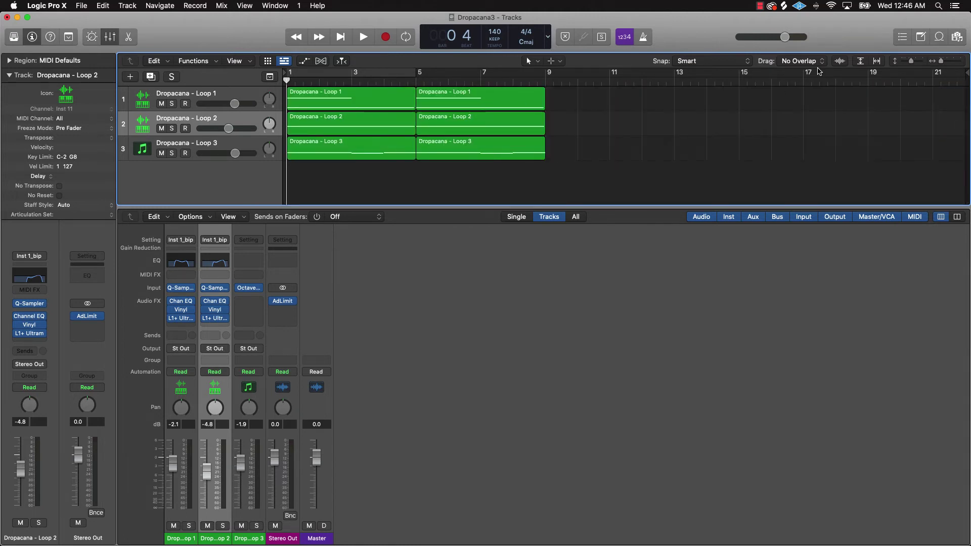
Step: Copy one block of the Loop 1, 2 and 3 regions to bar 9 and shorten the project end to bar 15
mouse_move(967, 82)
mouse_down()
mouse_move(917, 98)
mouse_move(774, 104)
mouse_up()
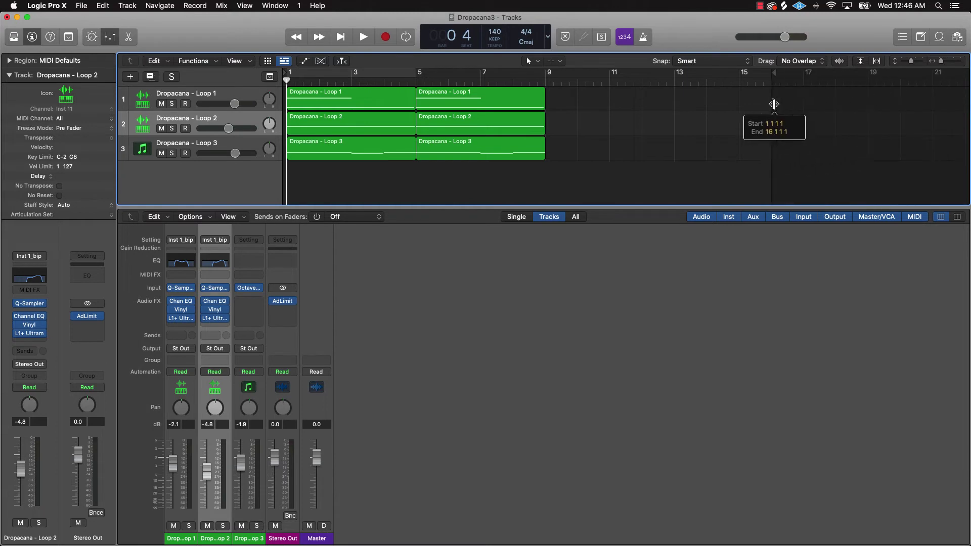
mouse_move(556, 97)
mouse_down()
mouse_move(514, 118)
mouse_move(484, 158)
mouse_move(610, 158)
mouse_up()
click(592, 178)
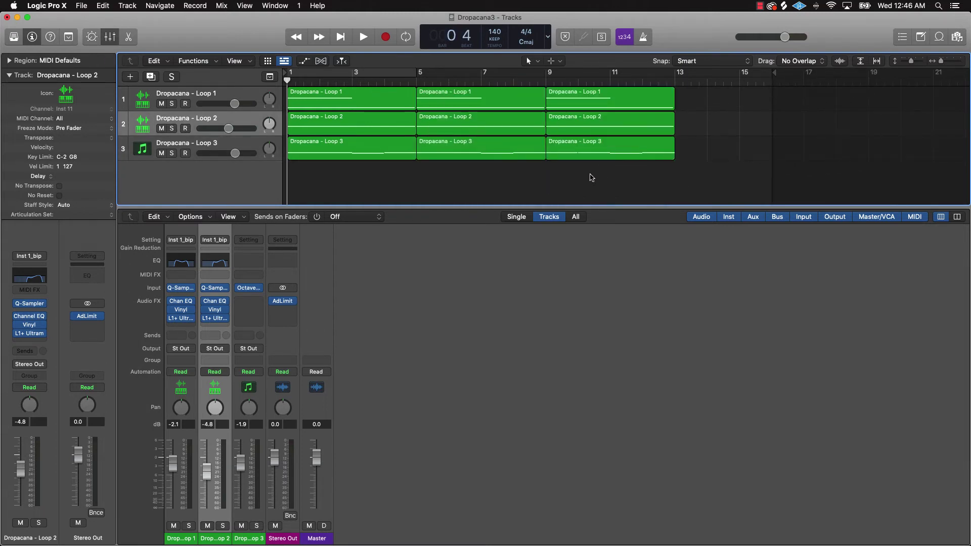
drag(772, 81, 739, 78)
click(753, 74)
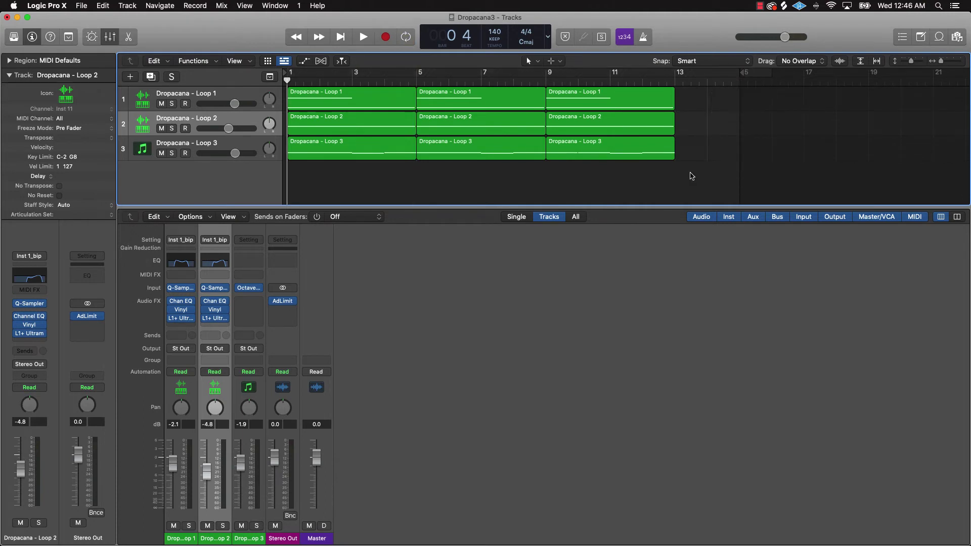
Step: Return to bar 1 and start exporting all tracks as audio files, with the Desktop as the destination
key(Return)
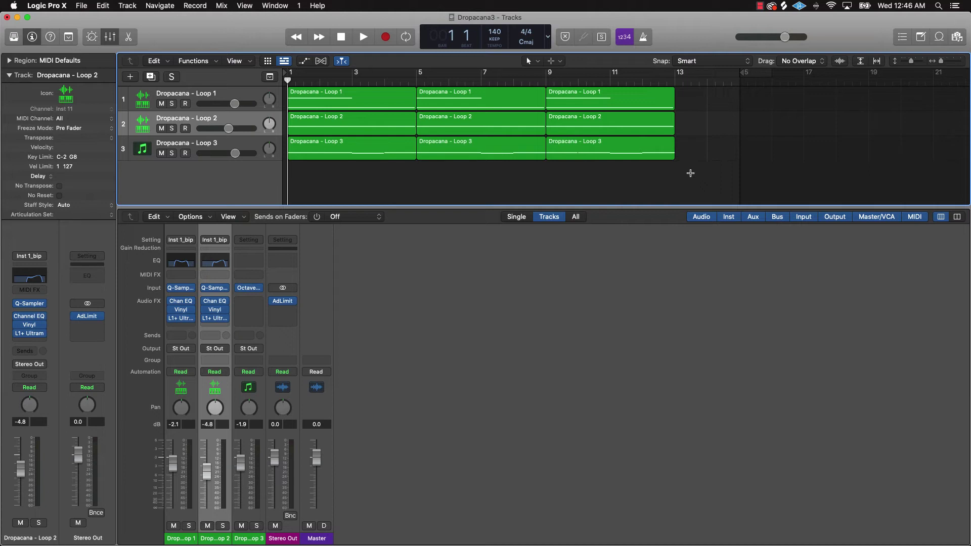
key(super+shift+e)
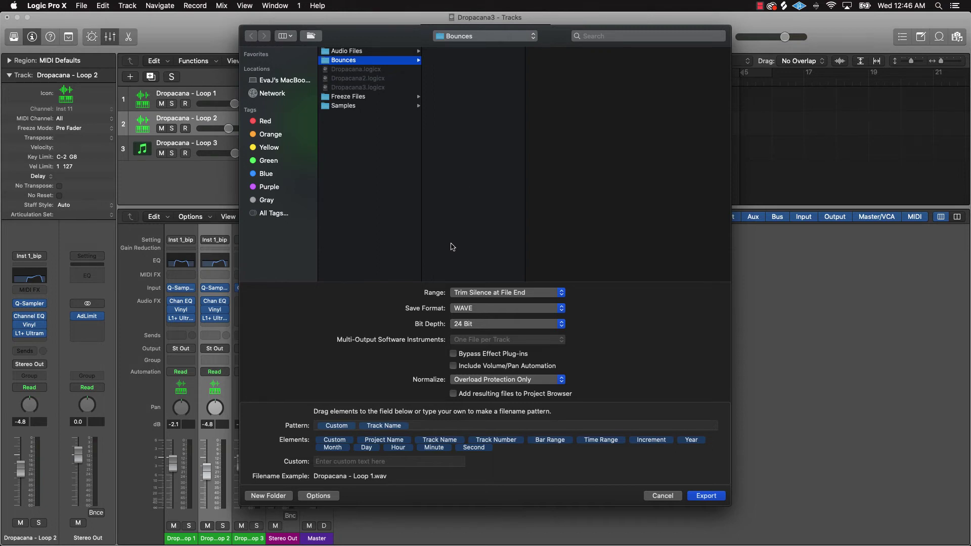
click(463, 36)
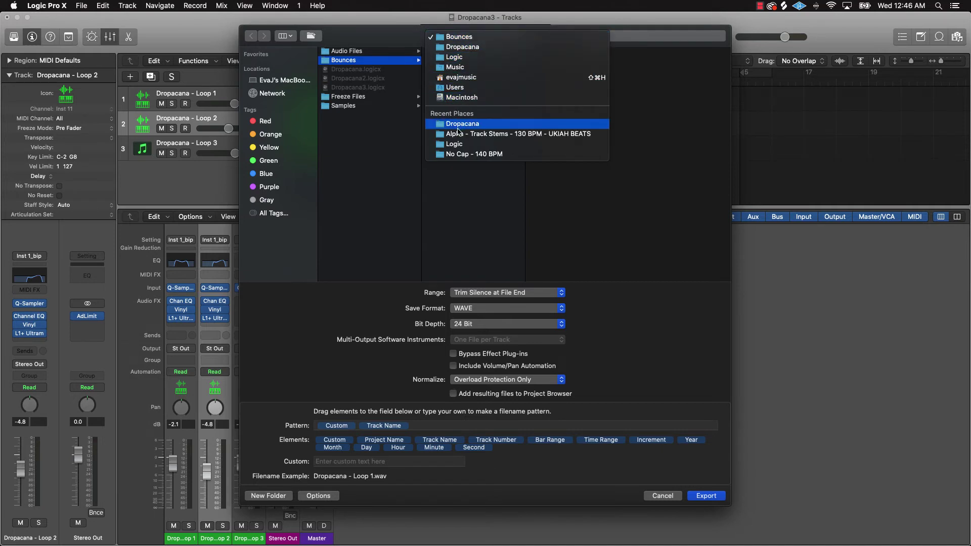
click(468, 78)
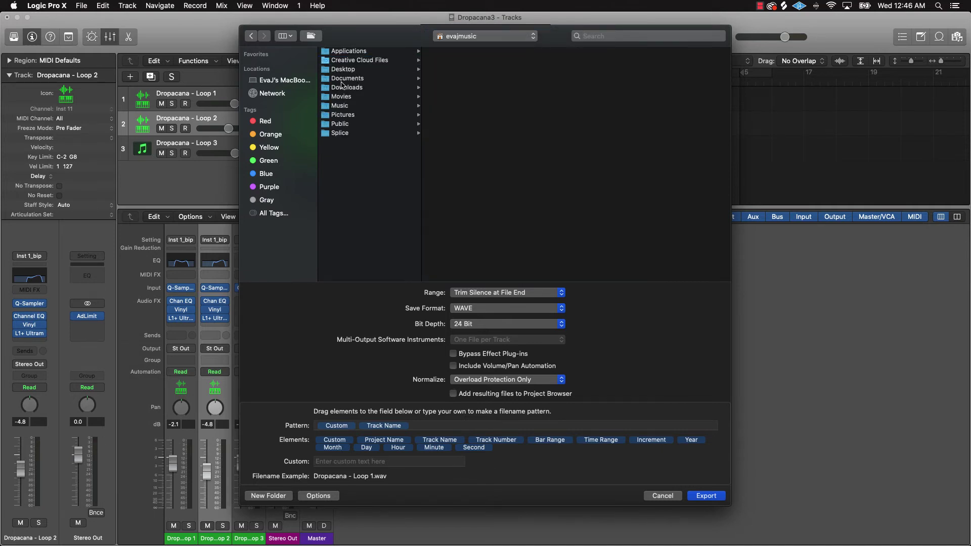
click(352, 71)
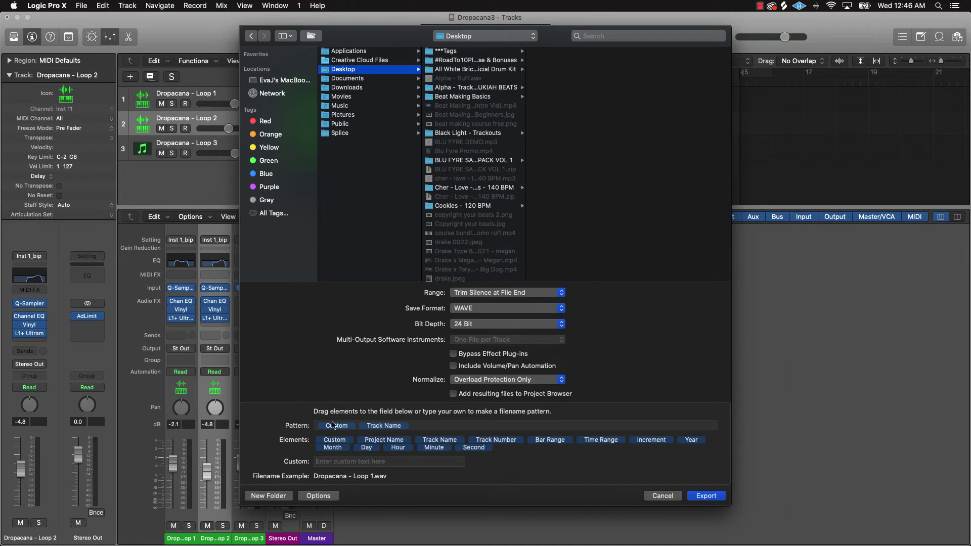
Step: Create a folder on the Desktop named "Dropacana - Stems - 140 BPM - Loops" for the exported tracks
click(276, 500)
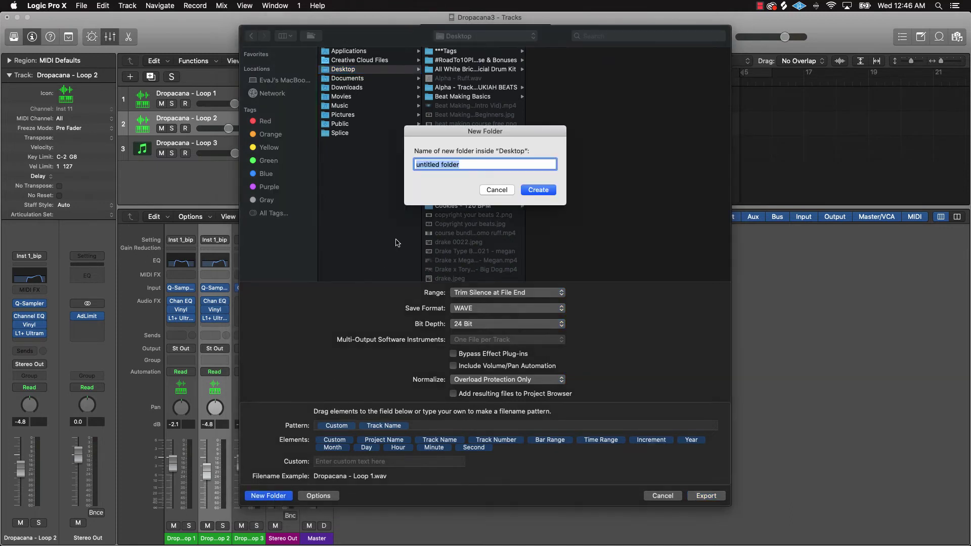
text(D)
text(TEM)
text(tems -)
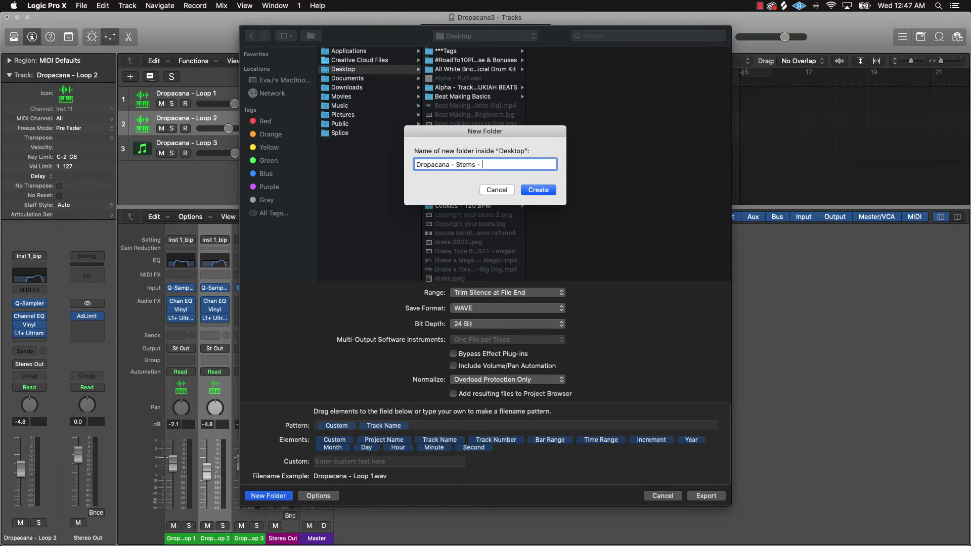
text( 140 BPM - Loops)
click(534, 191)
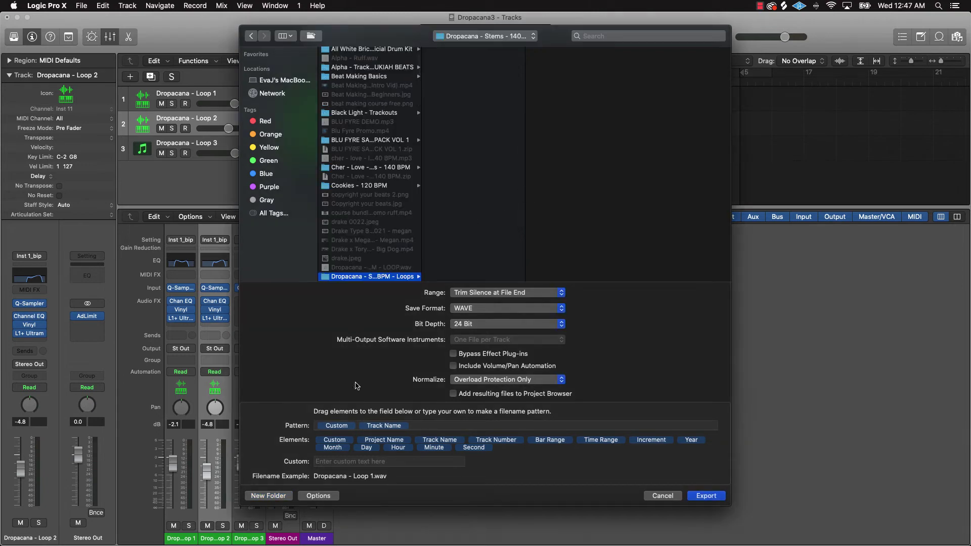
Step: Set the custom text of the export filename pattern to "UKIAH BEATS -"
click(340, 463)
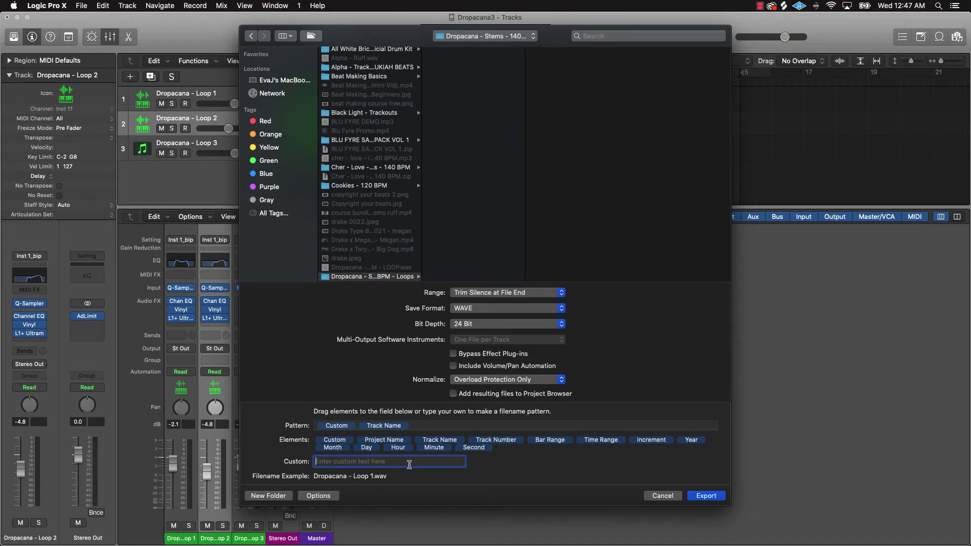
text(UKIAH BEATS)
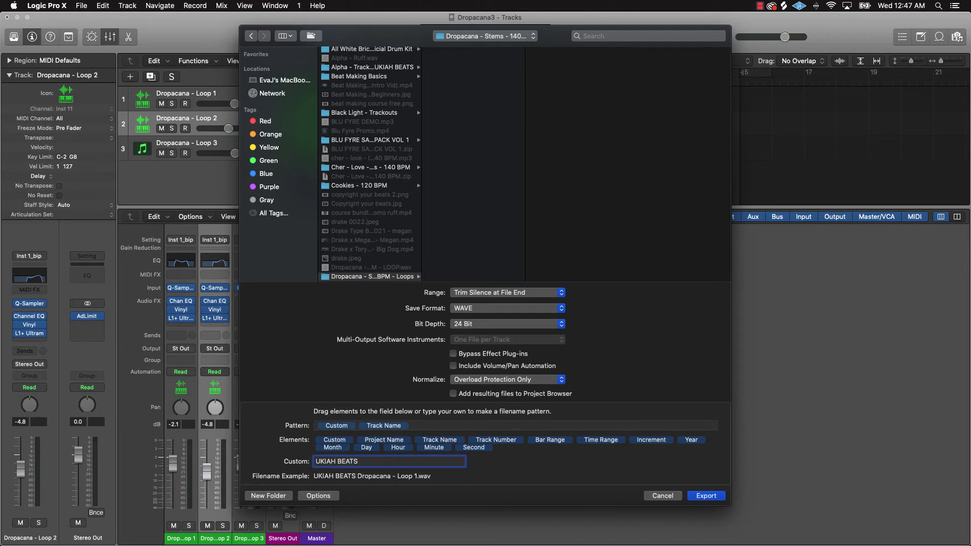
text( -)
Step: Keep the export format at WAVE and 24 Bit, and set Normalize to Off
click(454, 308)
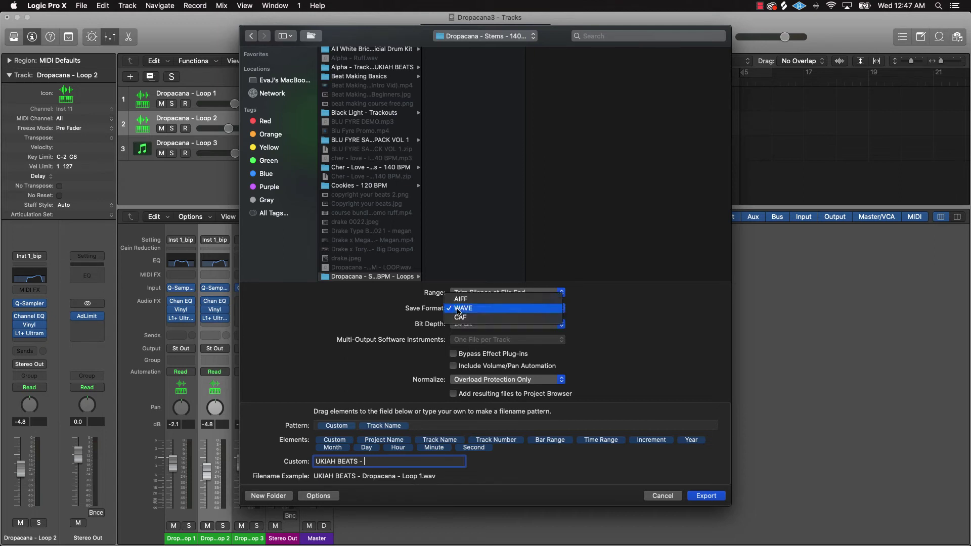
click(430, 312)
click(467, 326)
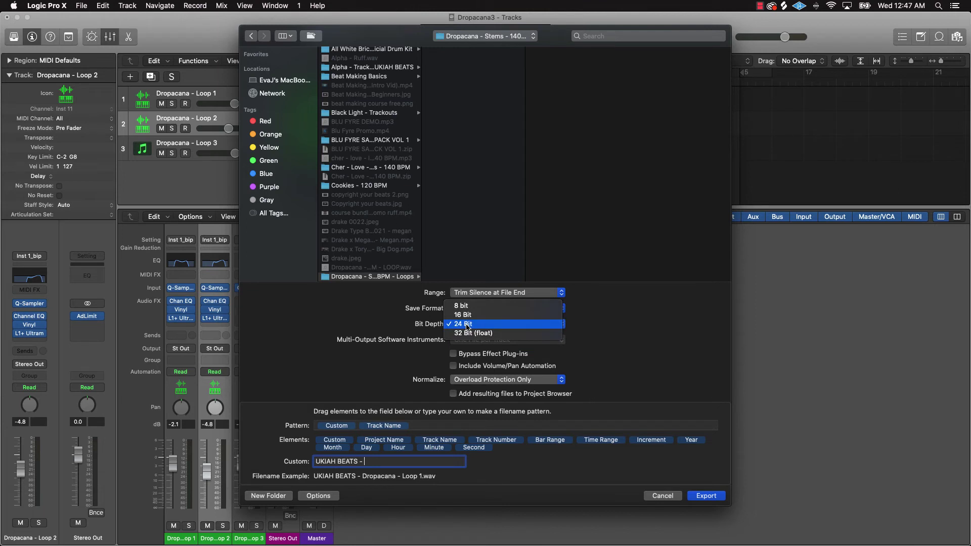
click(467, 327)
click(475, 382)
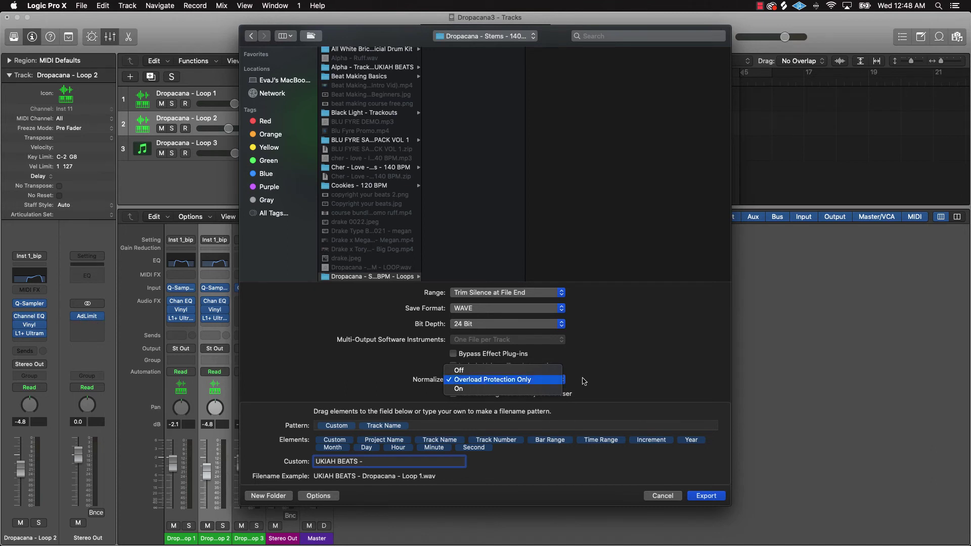
click(475, 372)
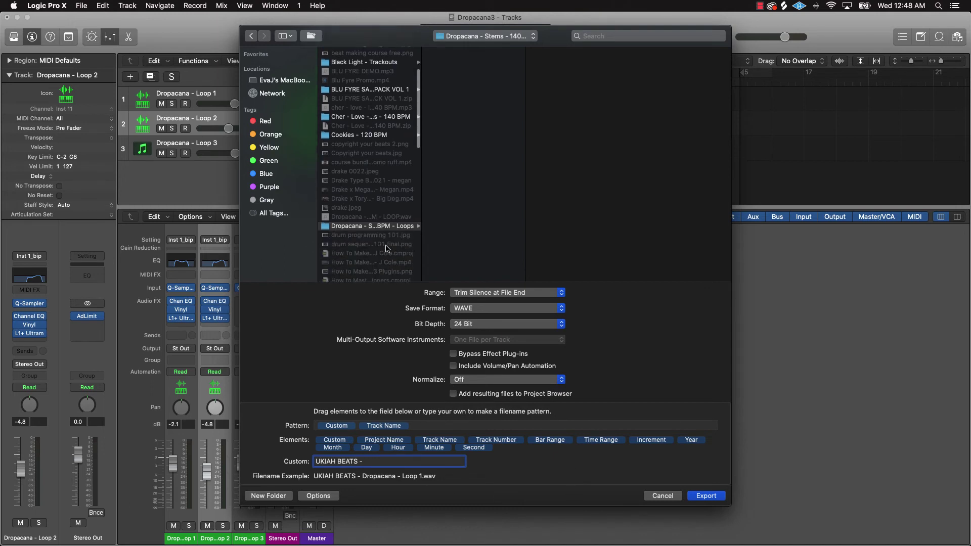
Step: Select the new Dropacana stems folder on the Desktop and export the tracks into it
scroll(389, 249, down, 3)
click(412, 243)
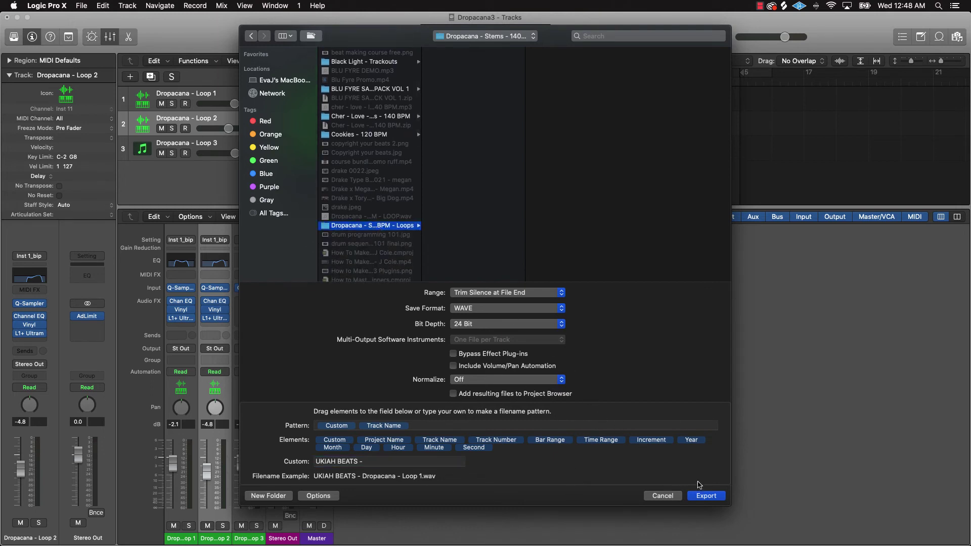
click(706, 497)
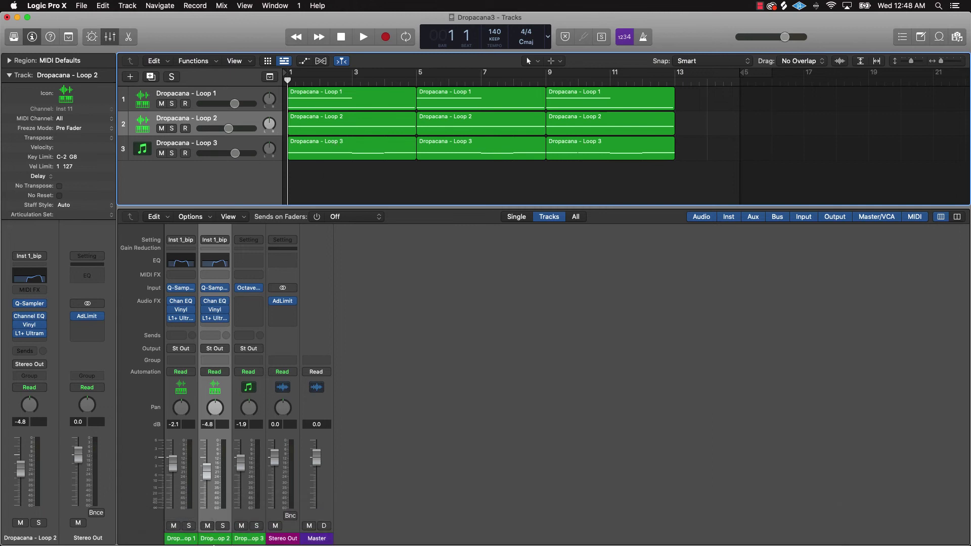
Step: Switch to Finder and open the Desktop folder inside the home folder
click(158, 528)
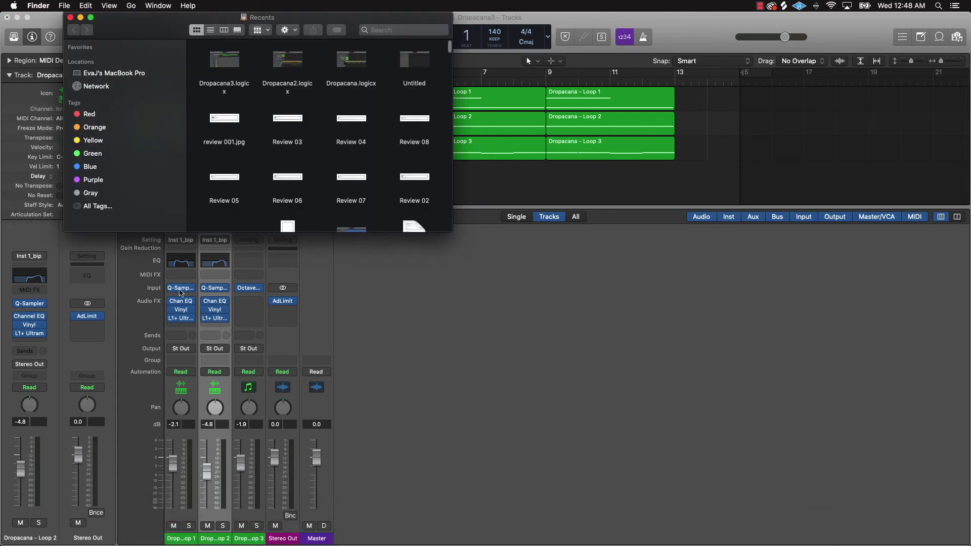
click(70, 18)
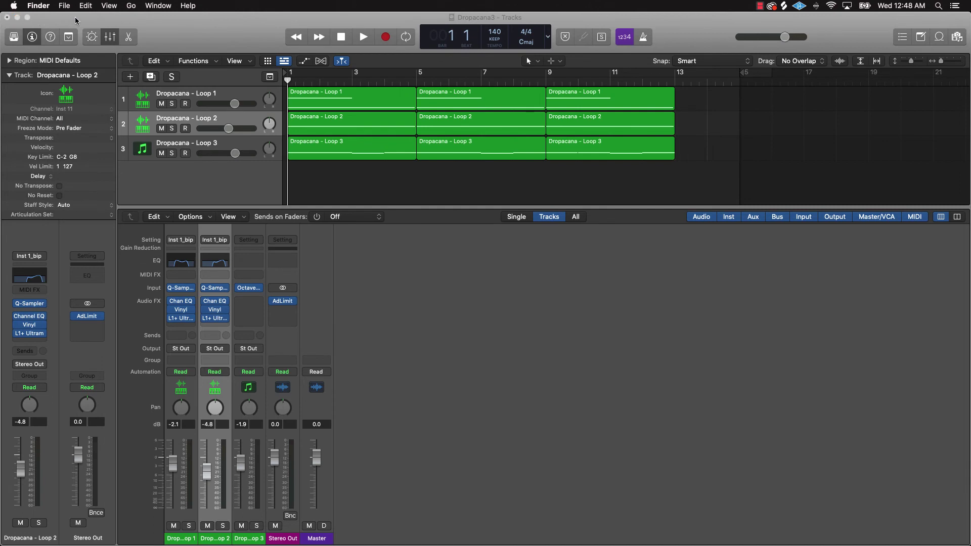
mouse_move(197, 544)
click(158, 529)
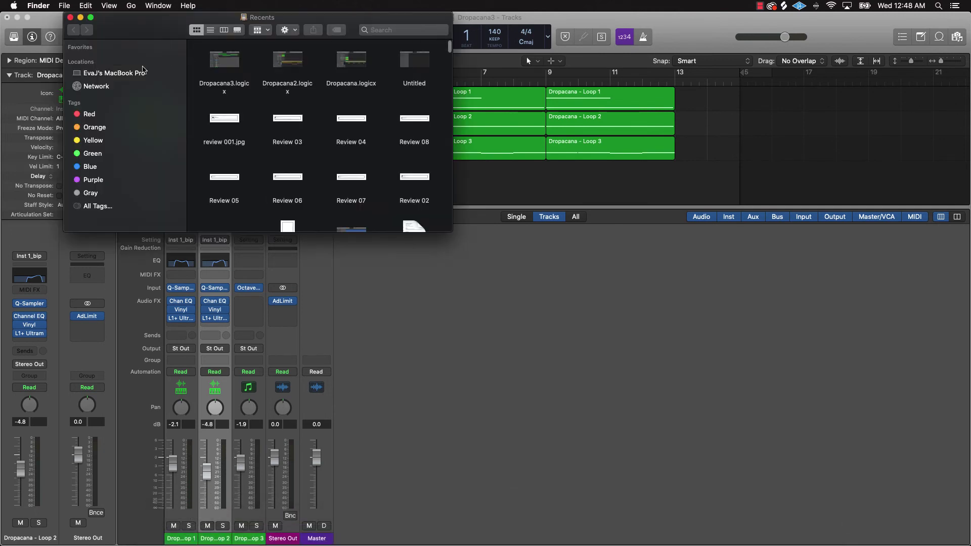
click(108, 74)
double_click(218, 61)
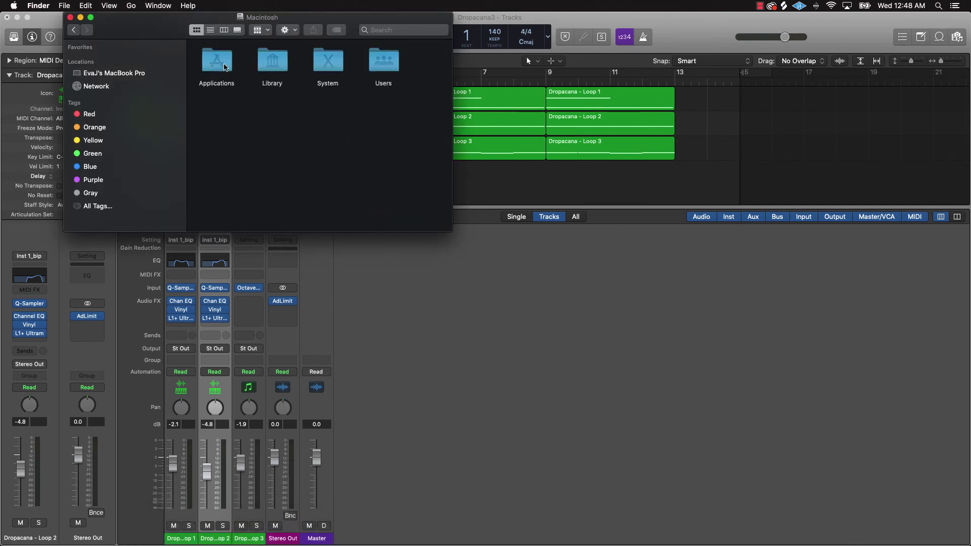
double_click(377, 65)
double_click(217, 64)
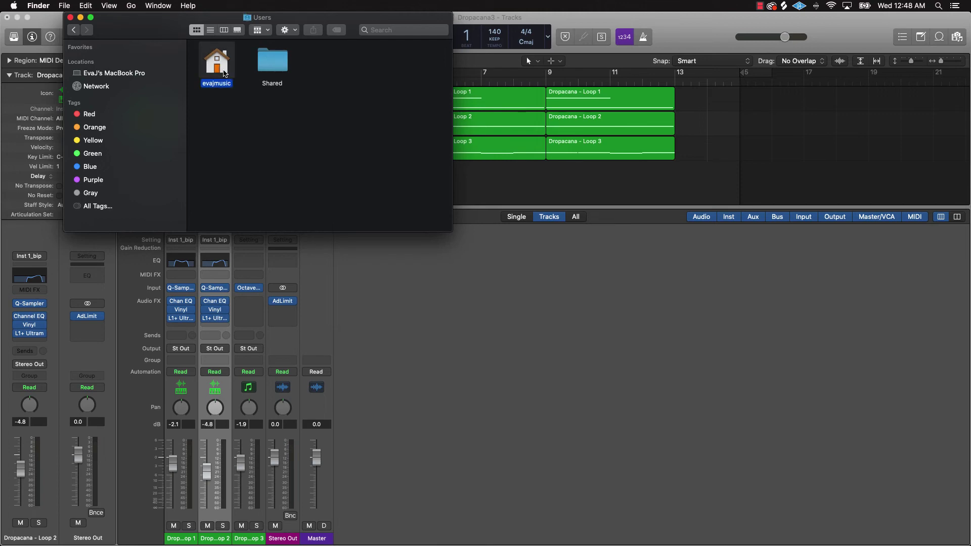
click(220, 65)
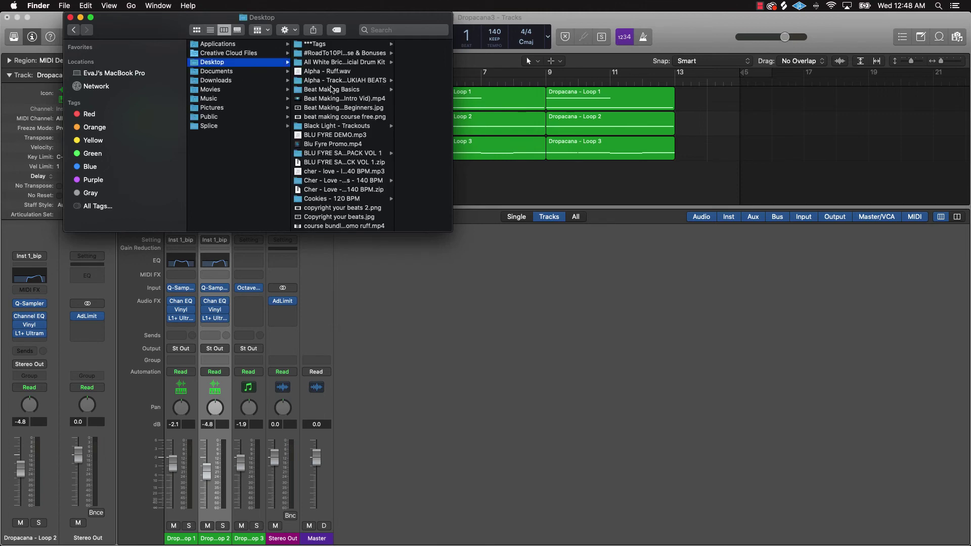
Step: Find "Dropacana - 140 BPM - LOOP.wav" on the Desktop and play its preview
scroll(339, 121, down, 5)
scroll(339, 121, up, 5)
scroll(326, 146, down, 5)
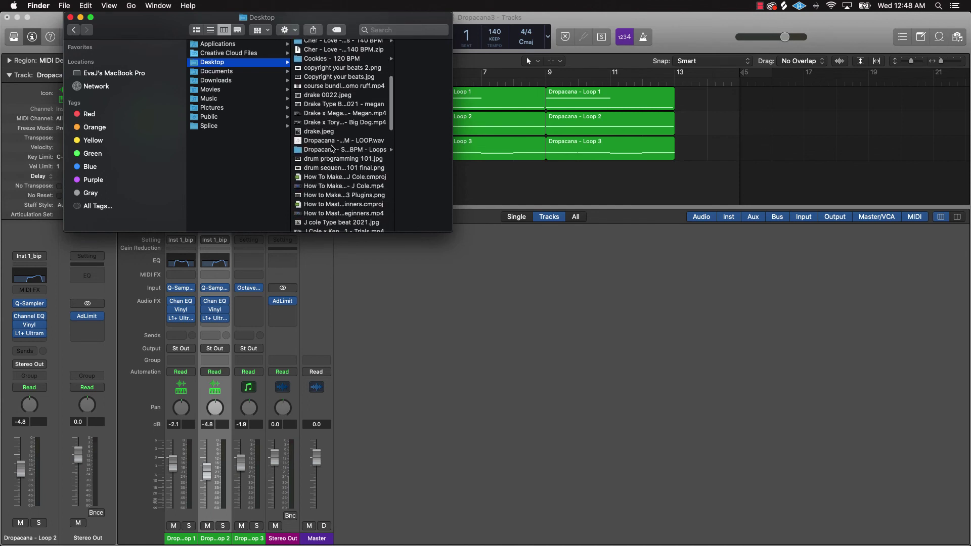
click(334, 141)
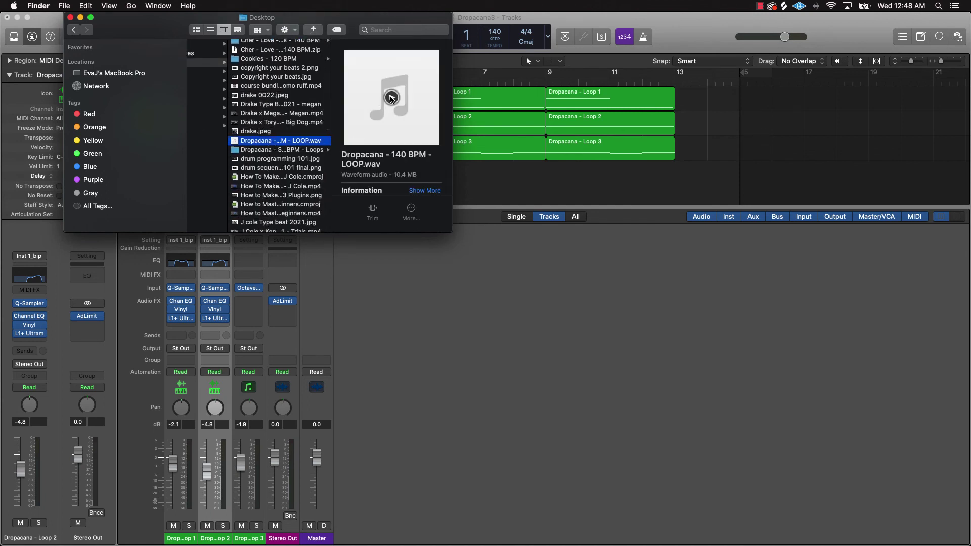
click(391, 98)
Step: Open the "Dropacana - Stems - 140 BPM - Loops" folder and resize the window and file column to fit the full file names
click(283, 151)
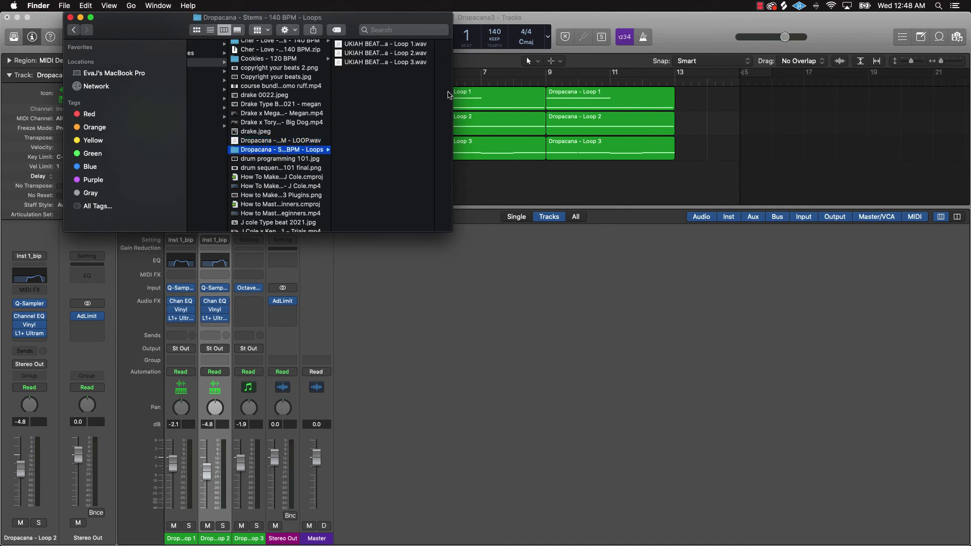
drag(448, 229, 630, 267)
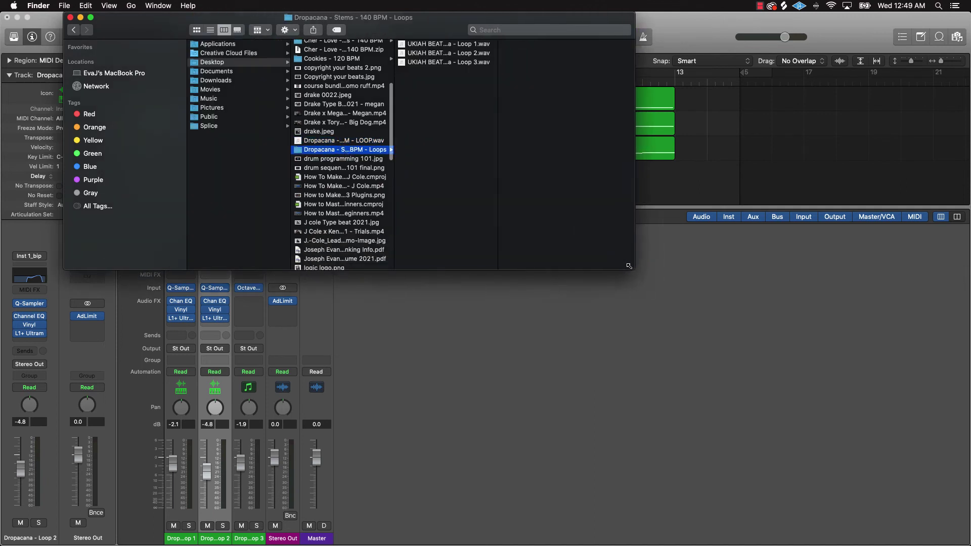
drag(566, 165, 589, 164)
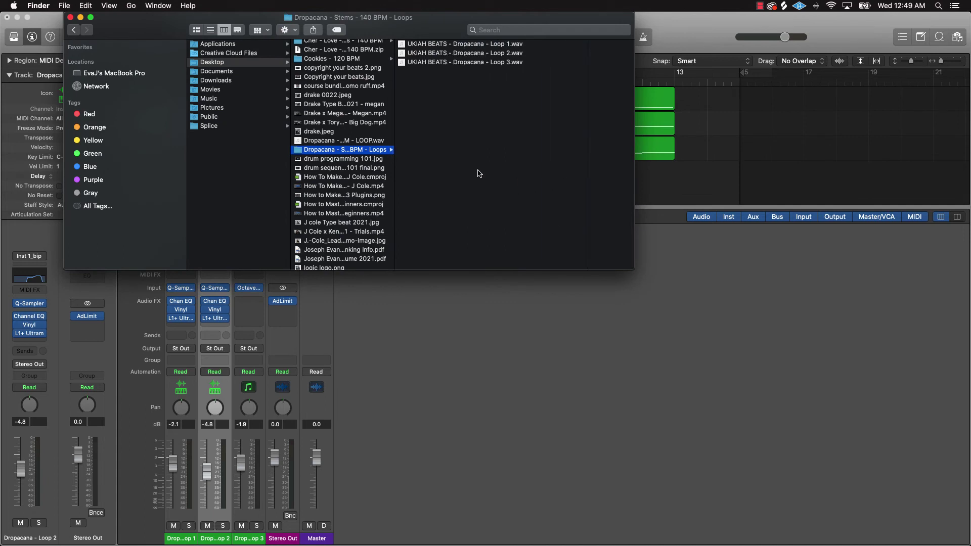
drag(389, 271, 397, 209)
Step: Play the previews of the exported Dropacana Loop 1, Loop 2 and Loop 3 WAVE files, and return to the Logic Pro X project
click(483, 45)
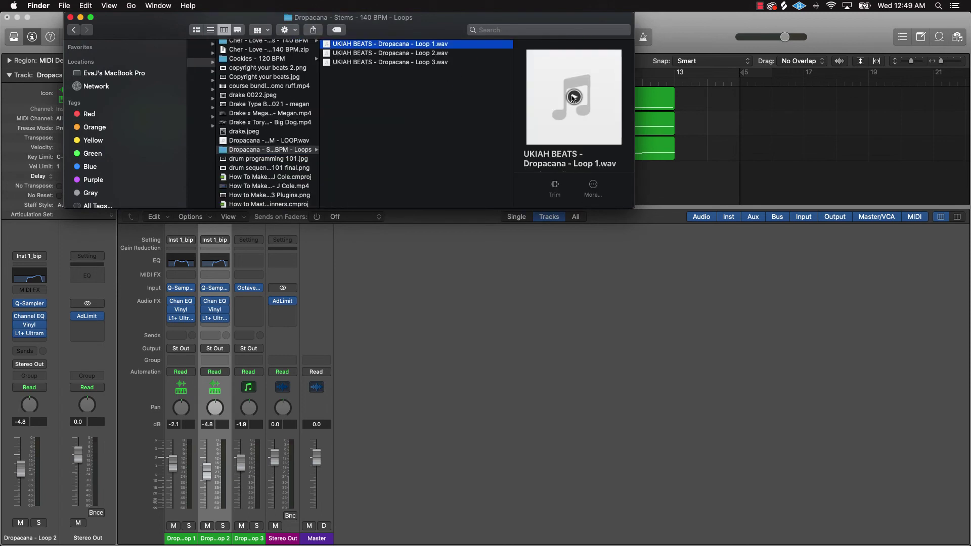
click(574, 96)
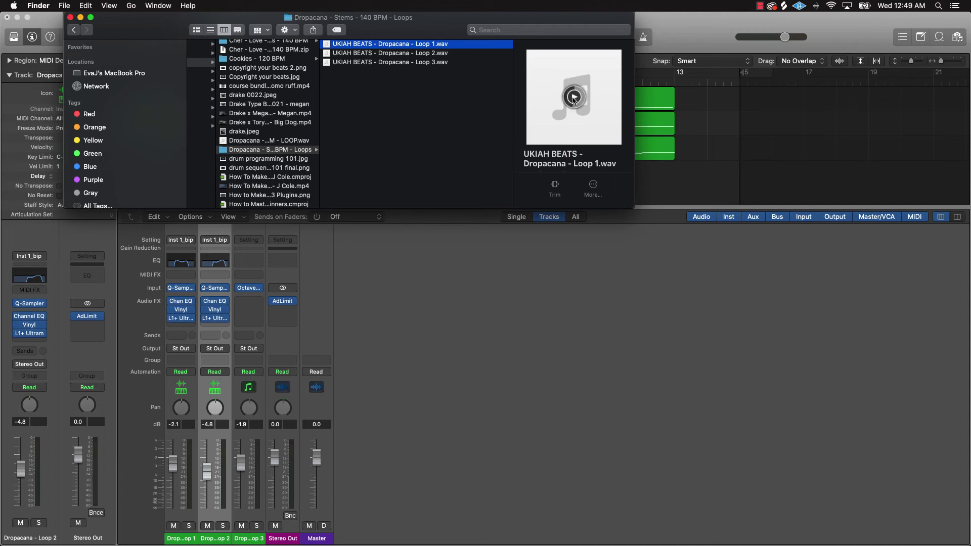
click(441, 54)
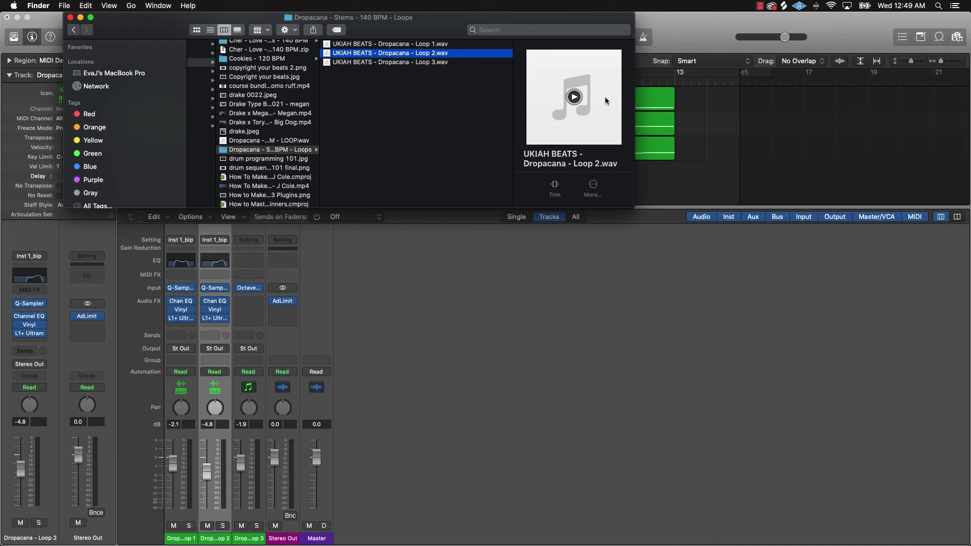
click(574, 97)
click(443, 62)
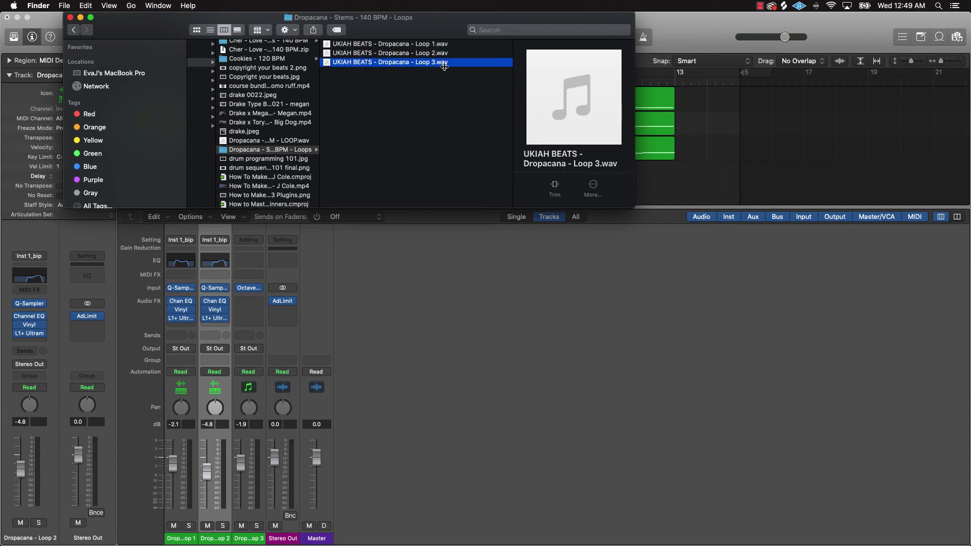
click(571, 99)
click(478, 111)
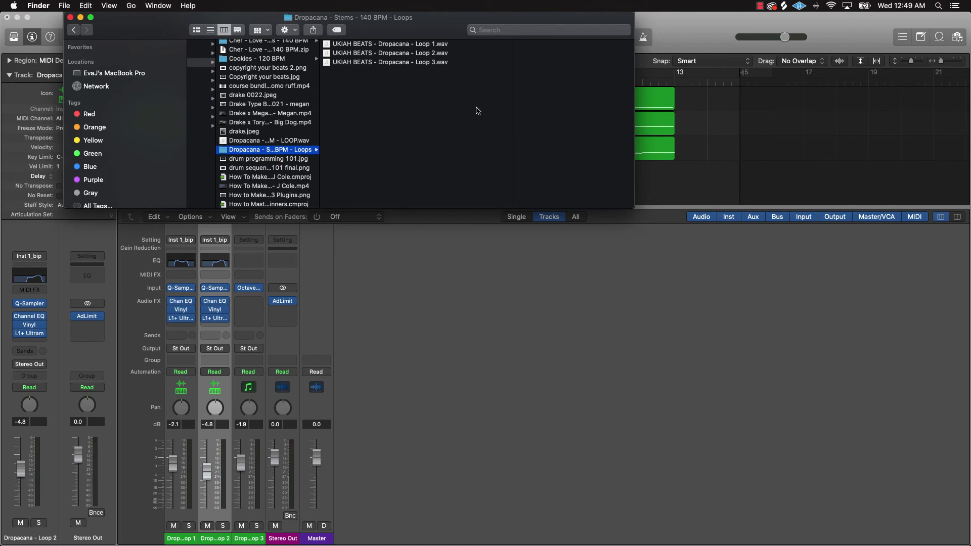
click(70, 17)
click(461, 179)
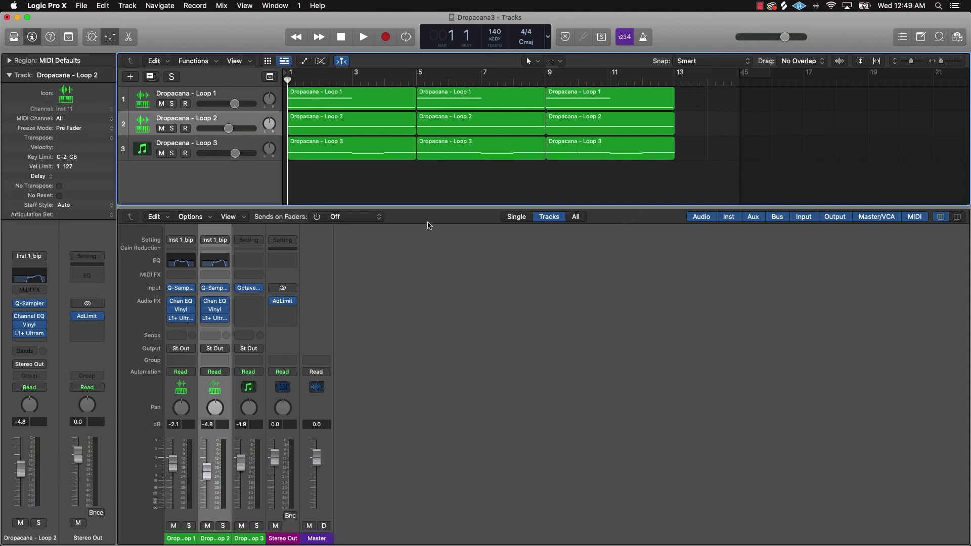
Step: Switch back to Finder and browse through the home folder to the Desktop contents again
mouse_move(222, 544)
click(159, 528)
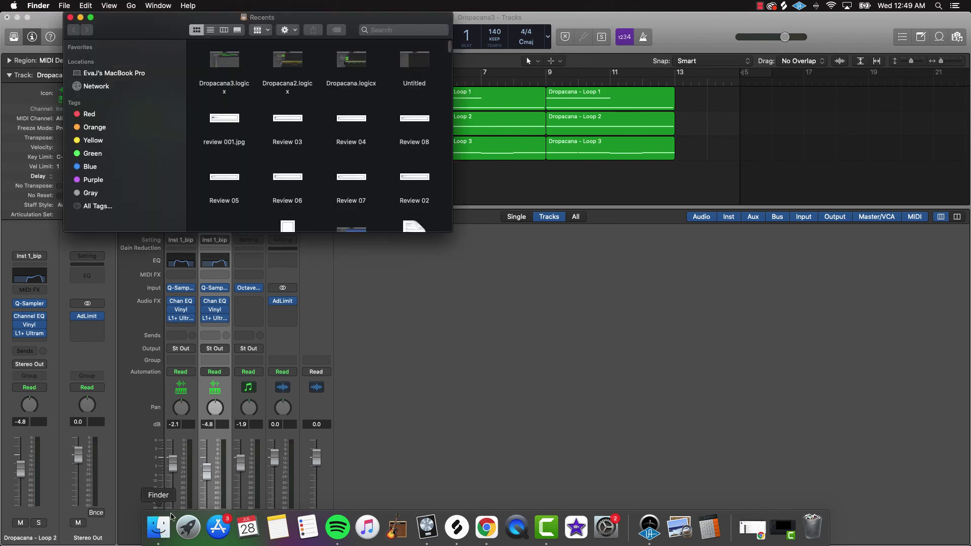
click(115, 78)
double_click(218, 51)
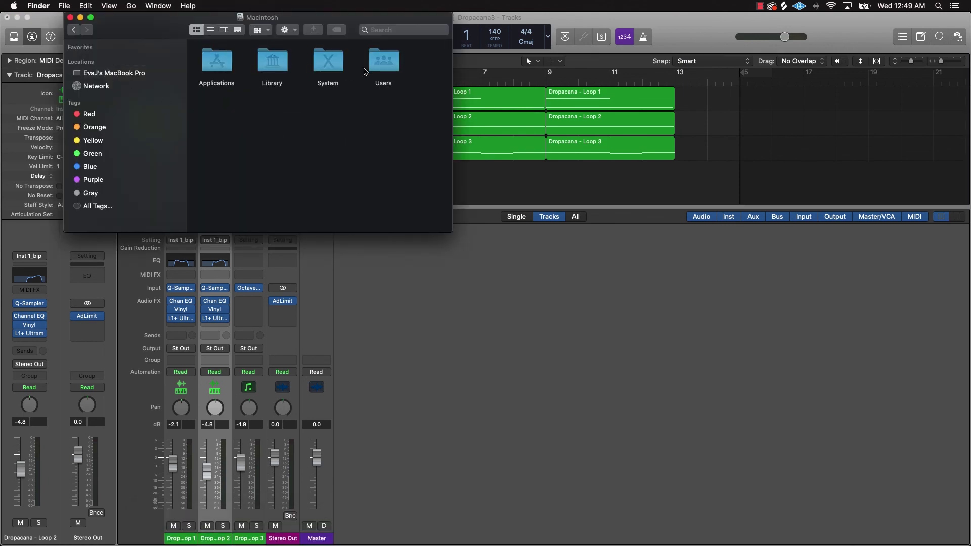
double_click(383, 69)
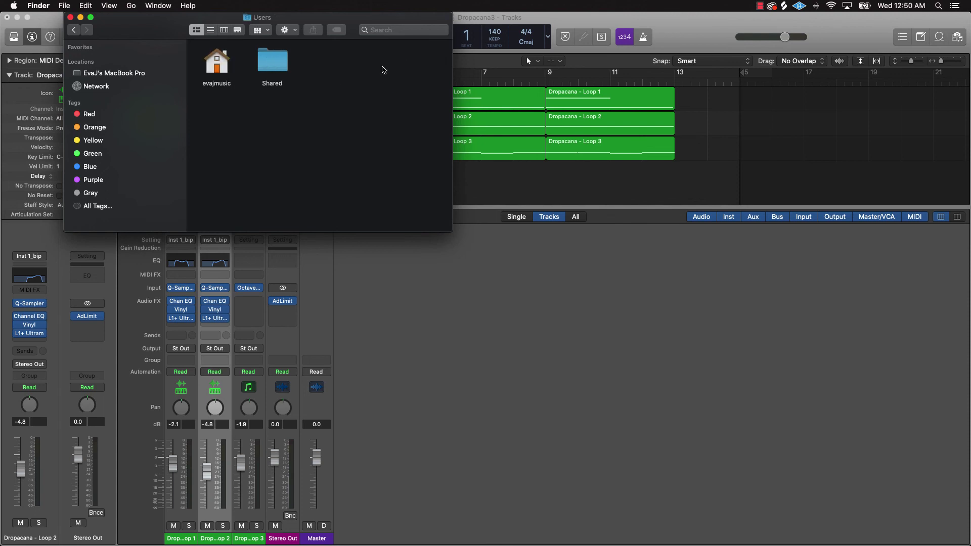
double_click(223, 75)
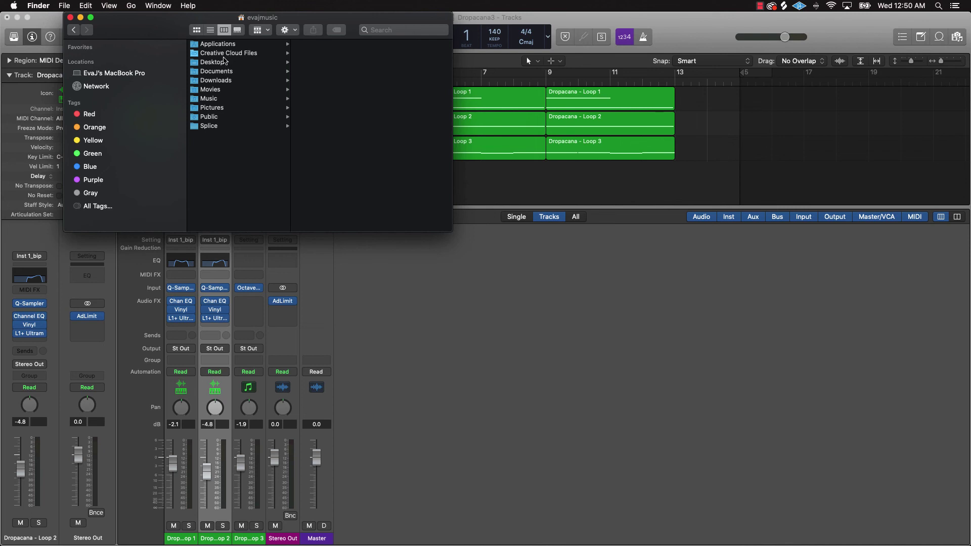
click(221, 65)
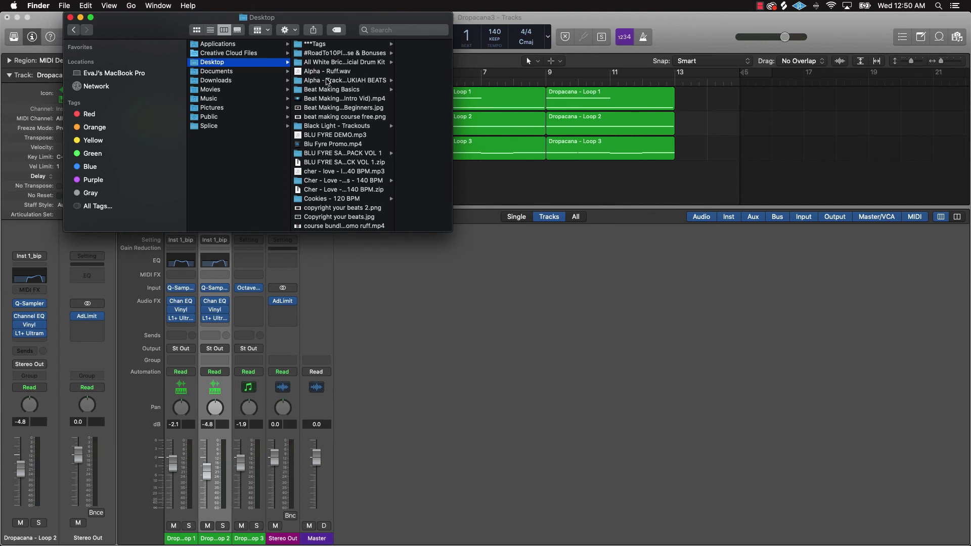
Step: Open the "BLU FYRE SAMPLE PACK VOL 1" folder, widening and moving the window to view its loop folders
click(344, 153)
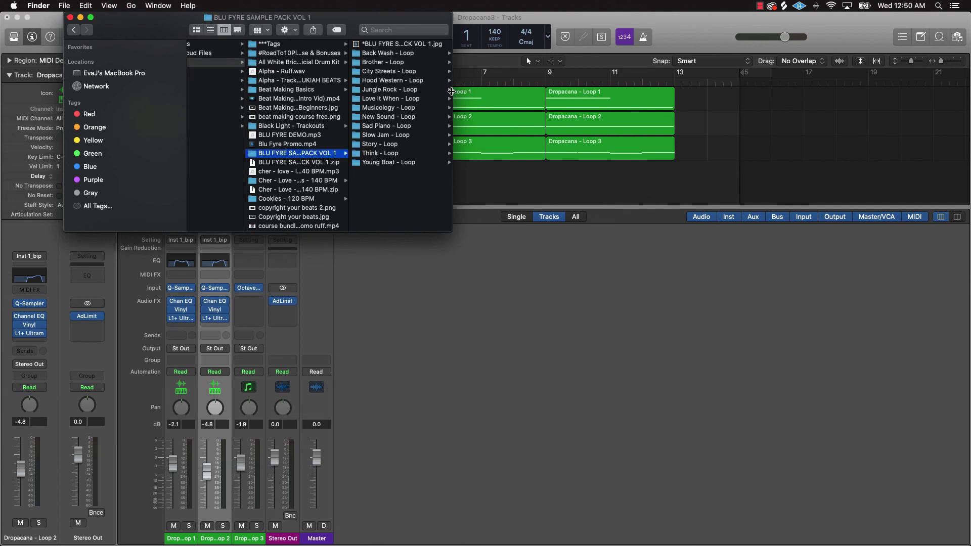
drag(452, 92, 723, 96)
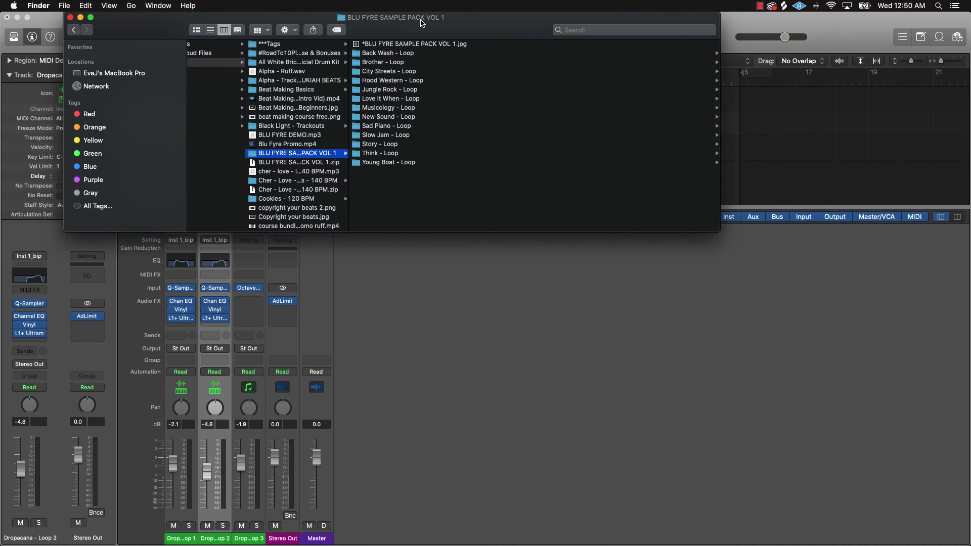
drag(420, 32, 86, 86)
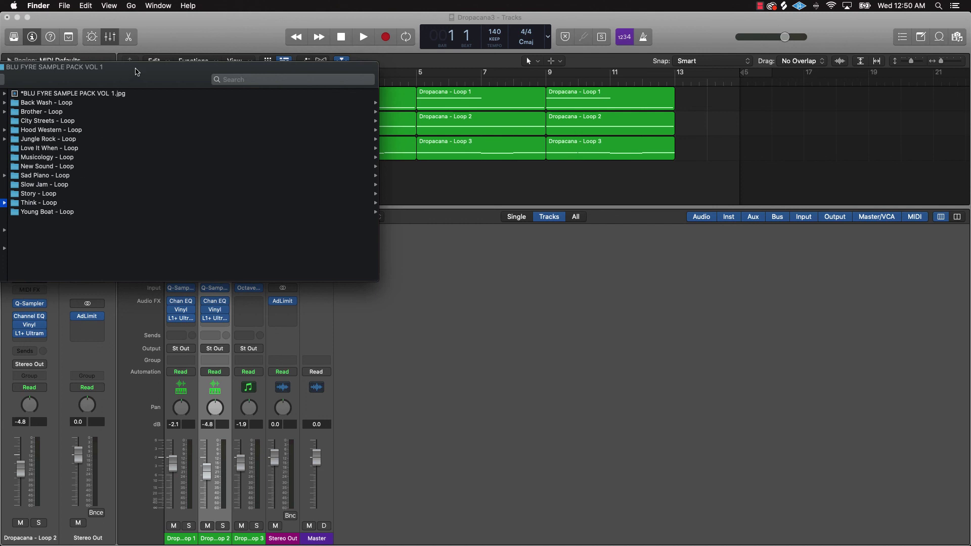
drag(137, 76, 133, 76)
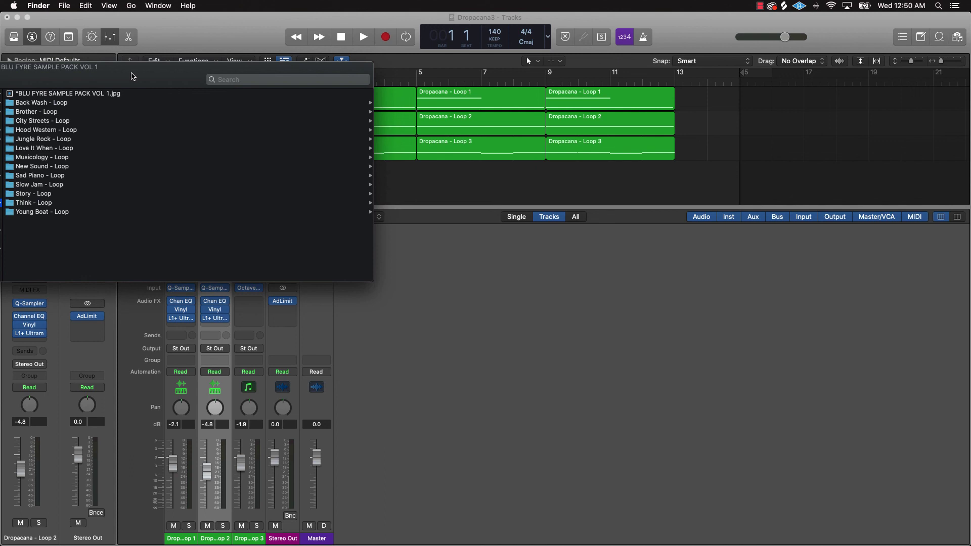
Step: Examine the "Back Wash - Loop" folder and its "Back Wash - Stems - 140 BPM" subfolder, and close the Finder window
double_click(40, 103)
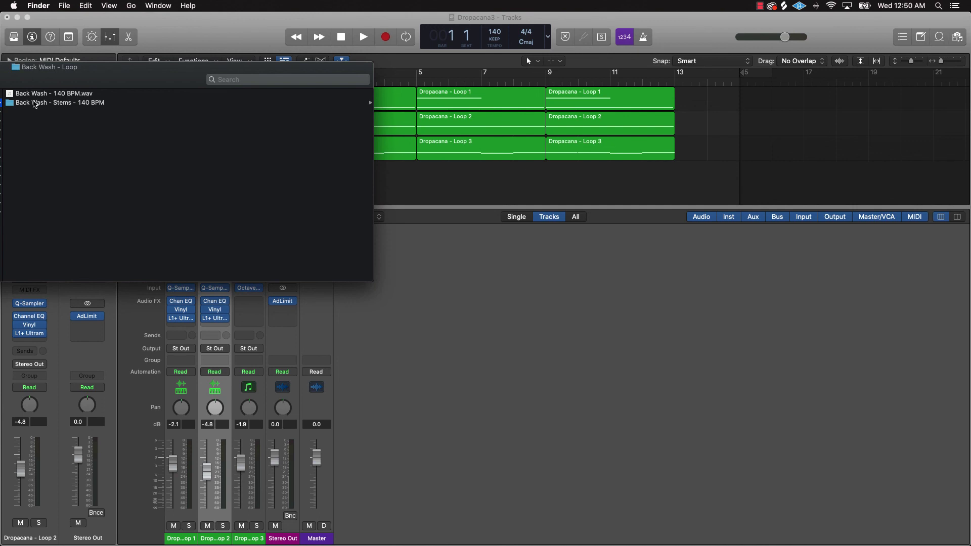
double_click(37, 104)
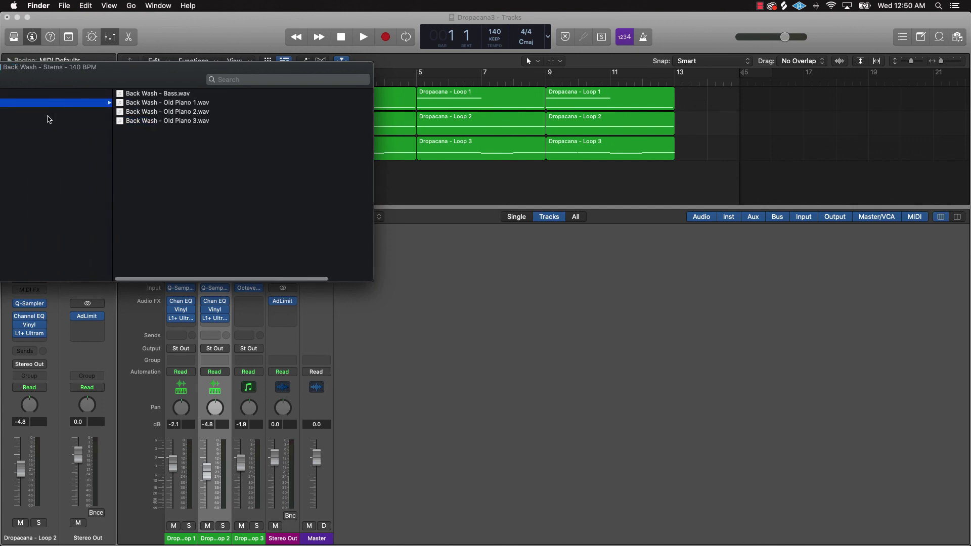
scroll(49, 119, left, 5)
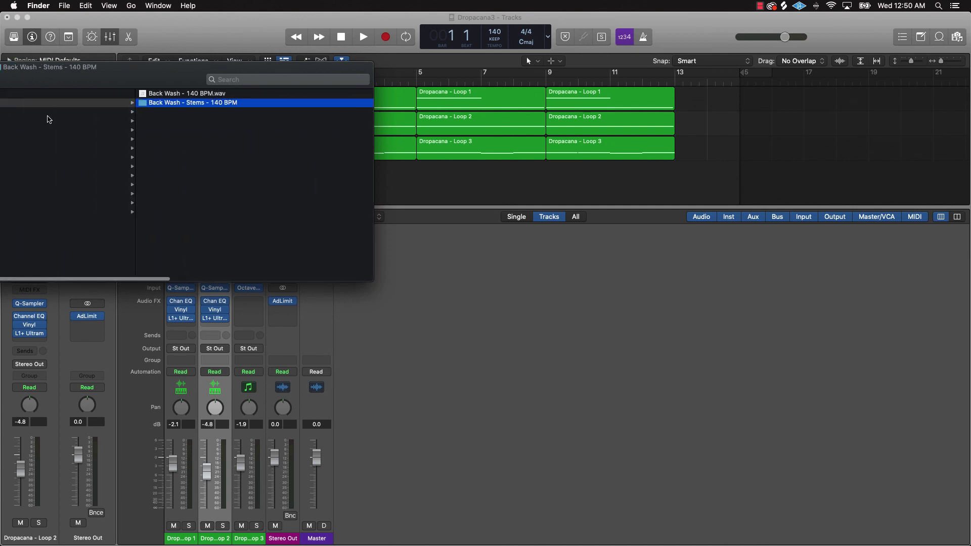
scroll(48, 119, left, 5)
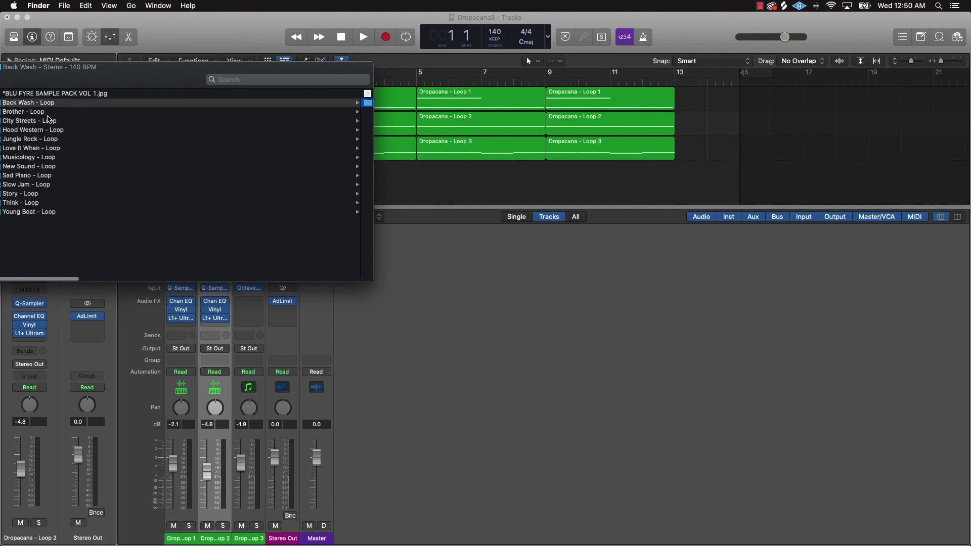
double_click(294, 68)
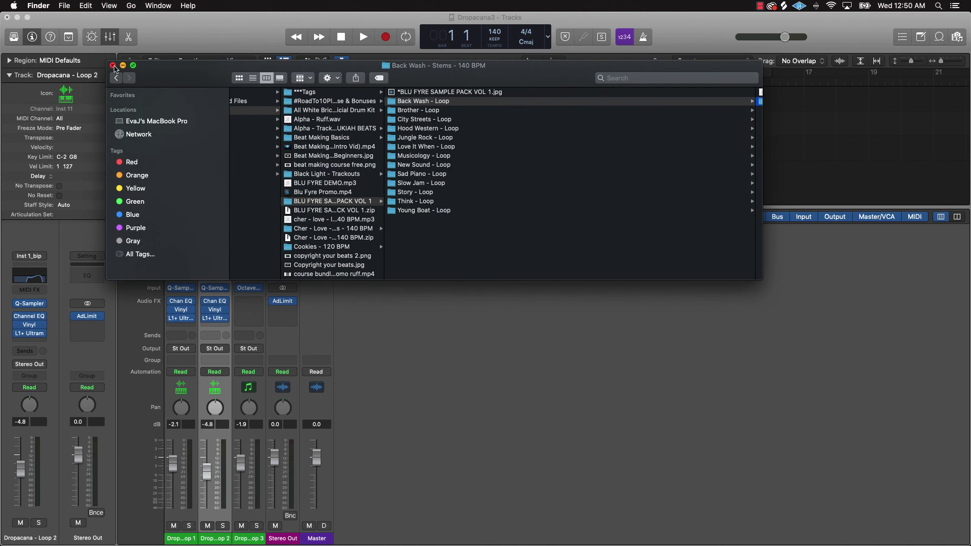
click(114, 66)
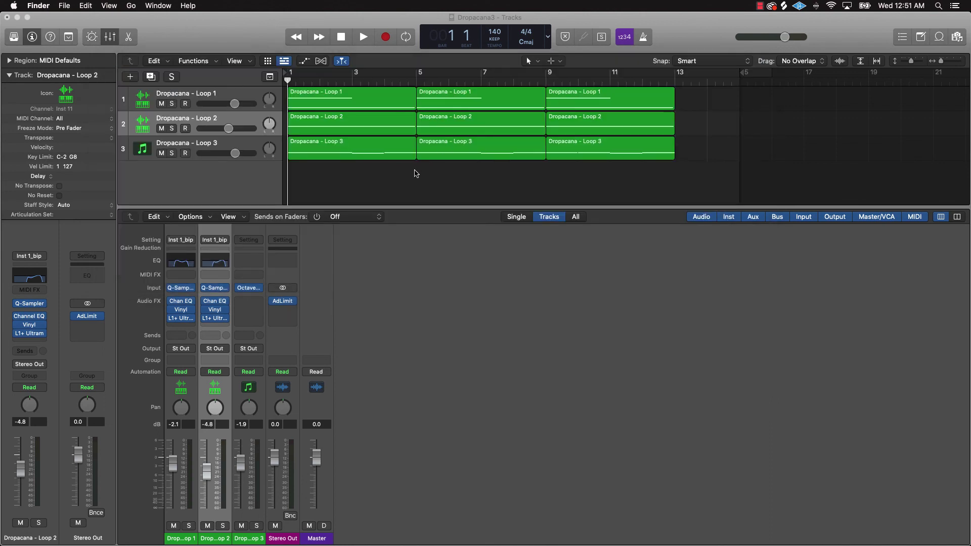